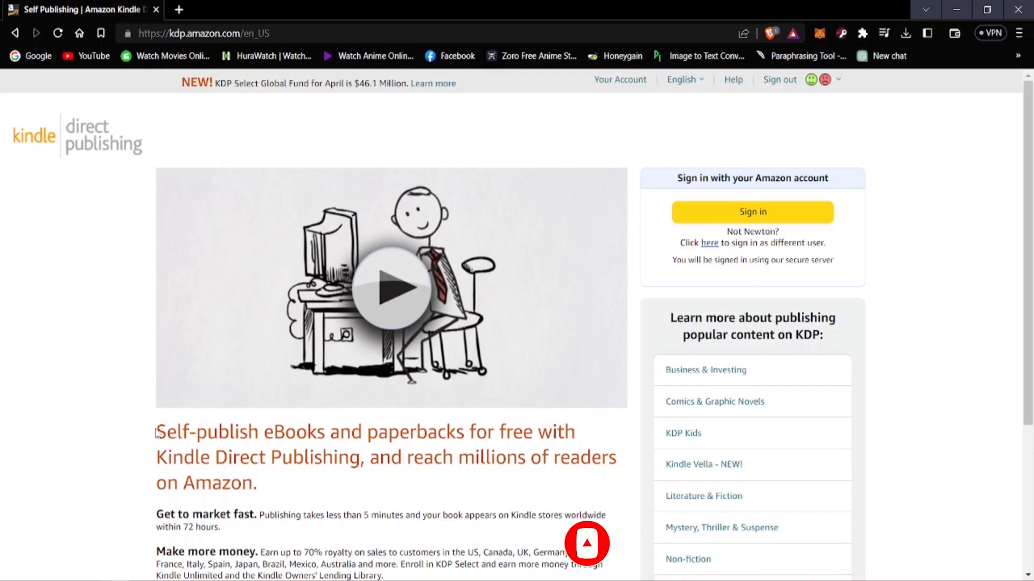
- Examine the Kindle Direct Publishing home page, including its self-publishing benefits and list of popular content categories
drag(155, 431, 211, 457)
click(114, 430)
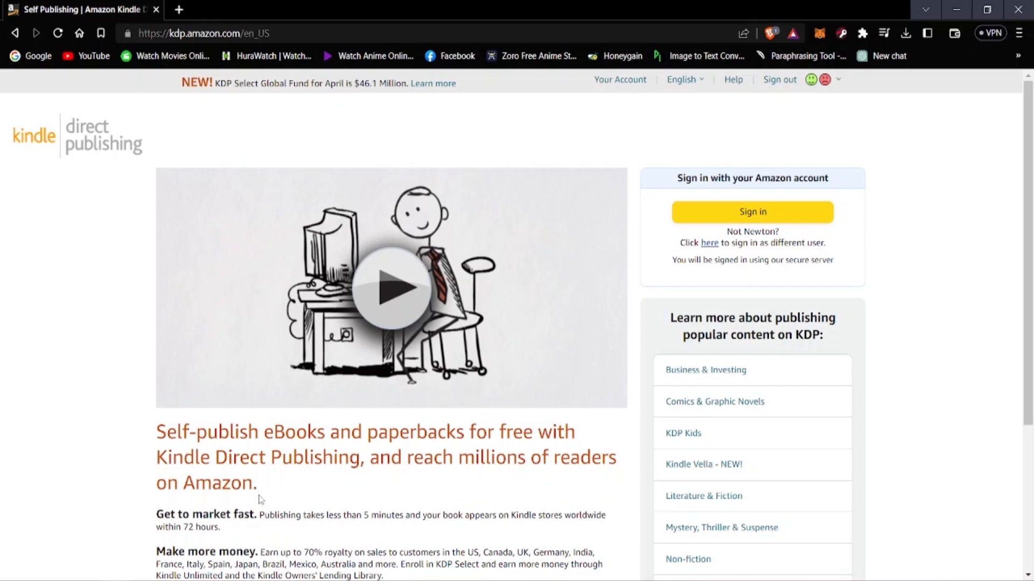
scroll(276, 492, down, 4)
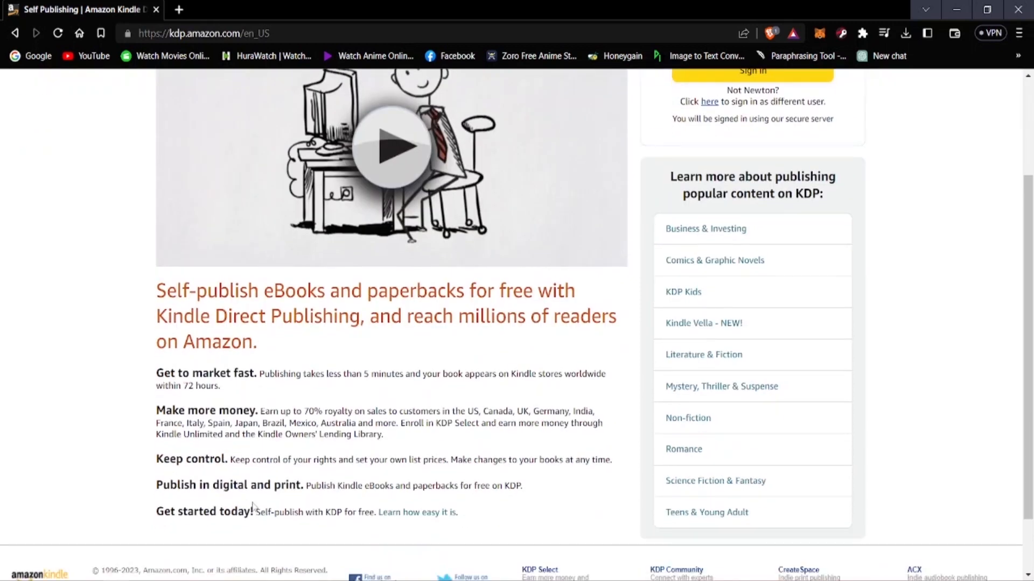
scroll(202, 514, up, 4)
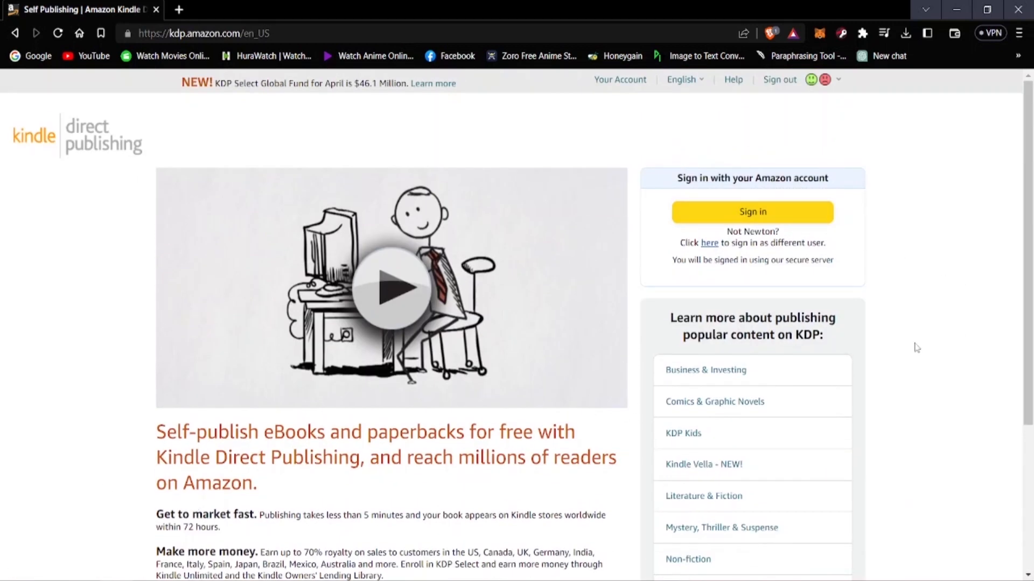
scroll(665, 311, down, 4)
scroll(671, 243, up, 3)
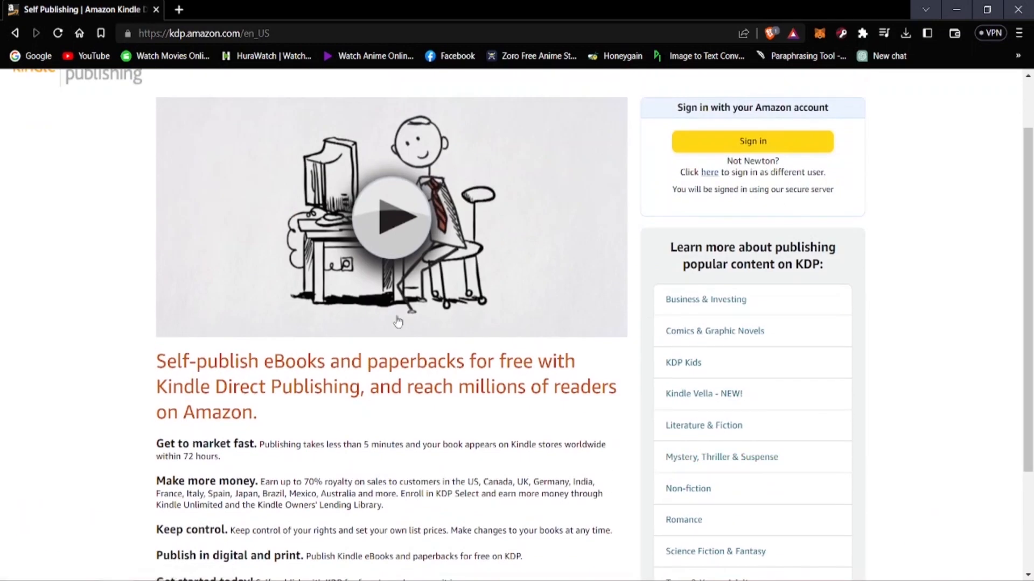
scroll(429, 306, up, 2)
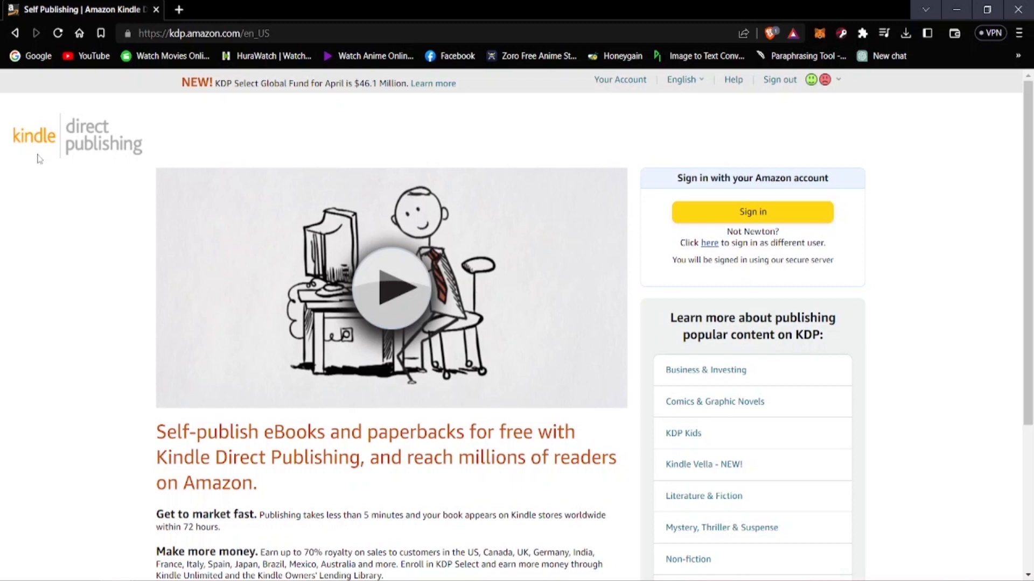
scroll(247, 351, down, 4)
scroll(247, 351, up, 4)
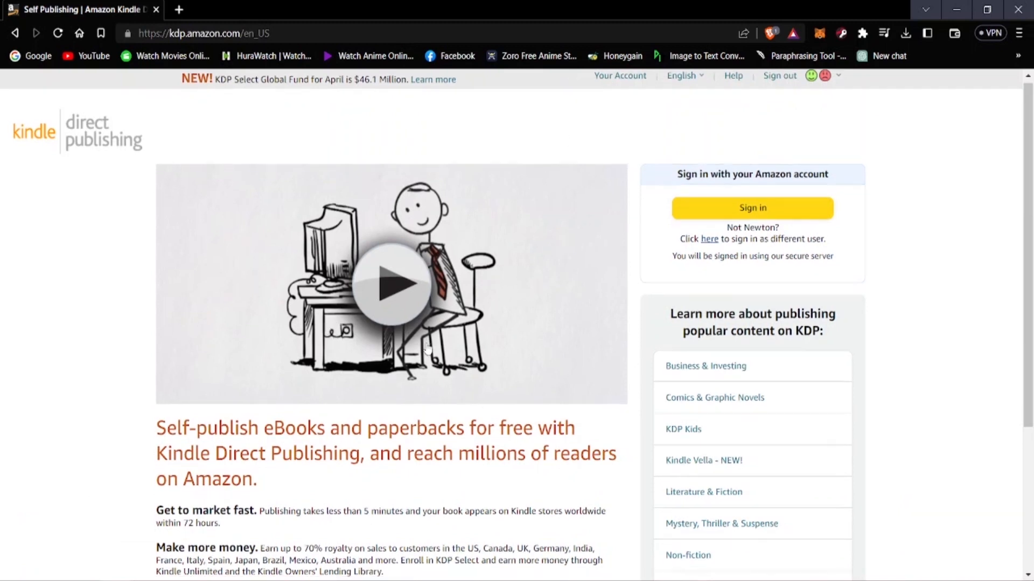
scroll(300, 380, down, 4)
scroll(300, 381, up, 4)
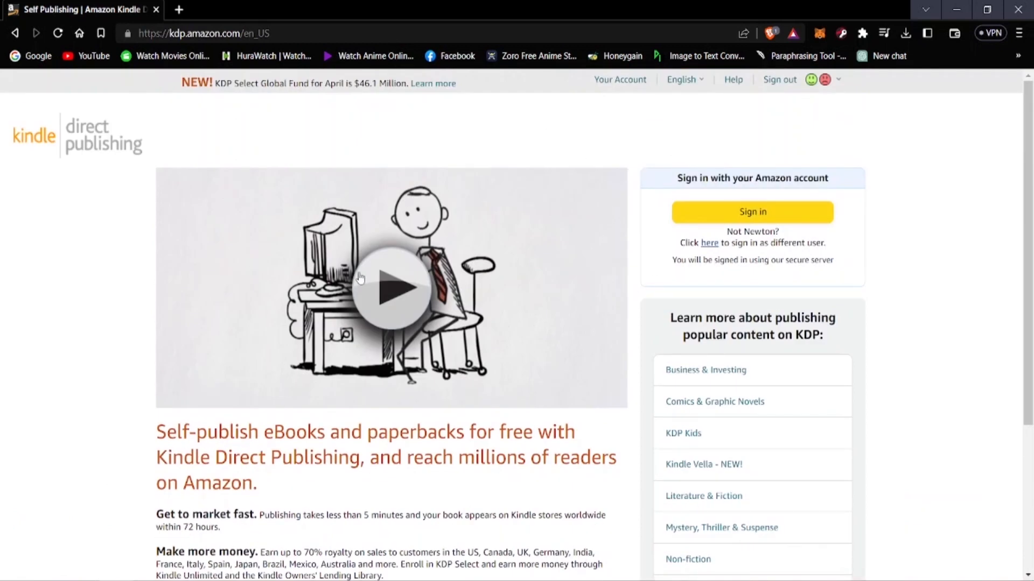
scroll(358, 311, down, 3)
scroll(357, 317, down, 2)
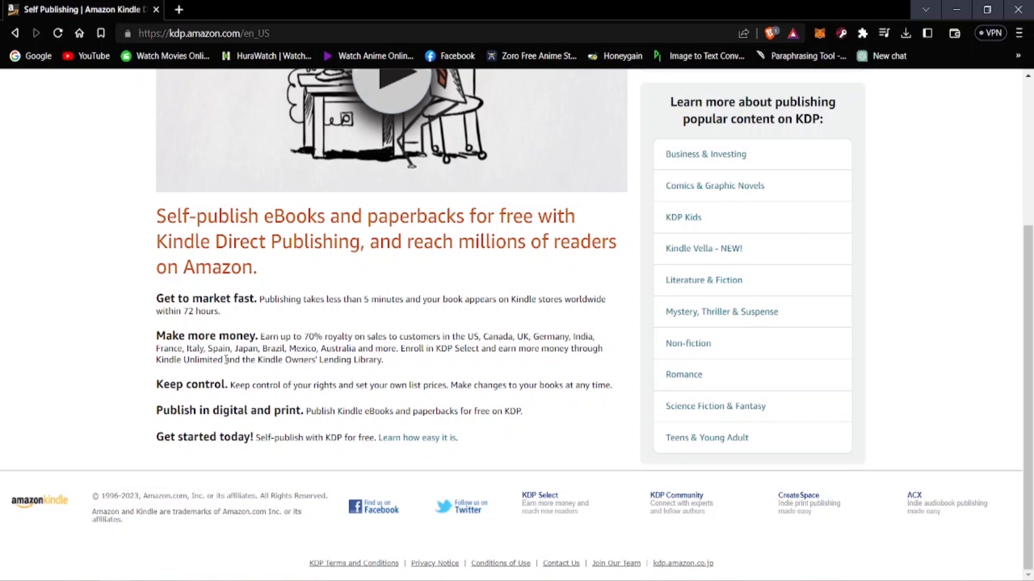
scroll(97, 377, up, 3)
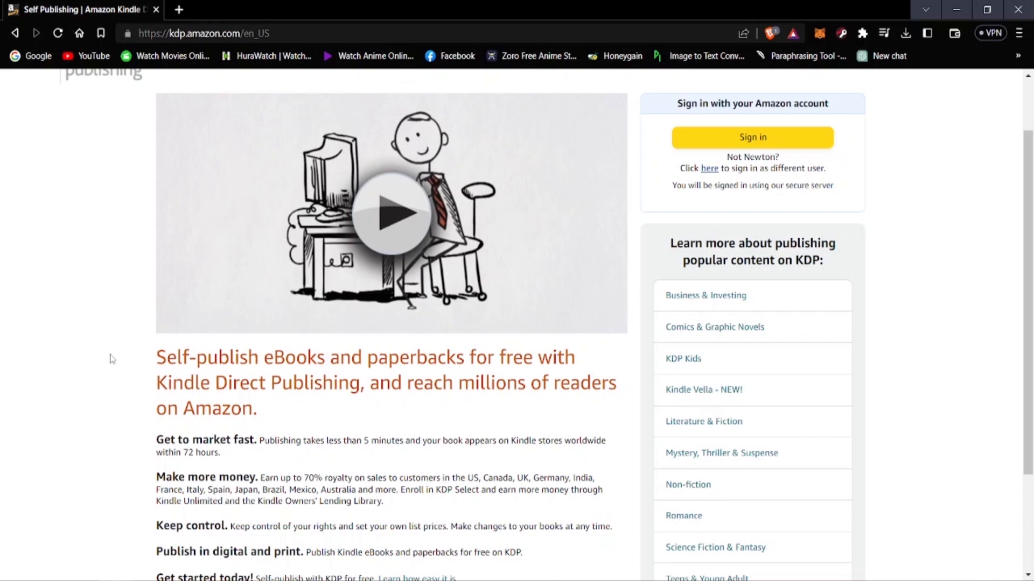
scroll(112, 359, up, 2)
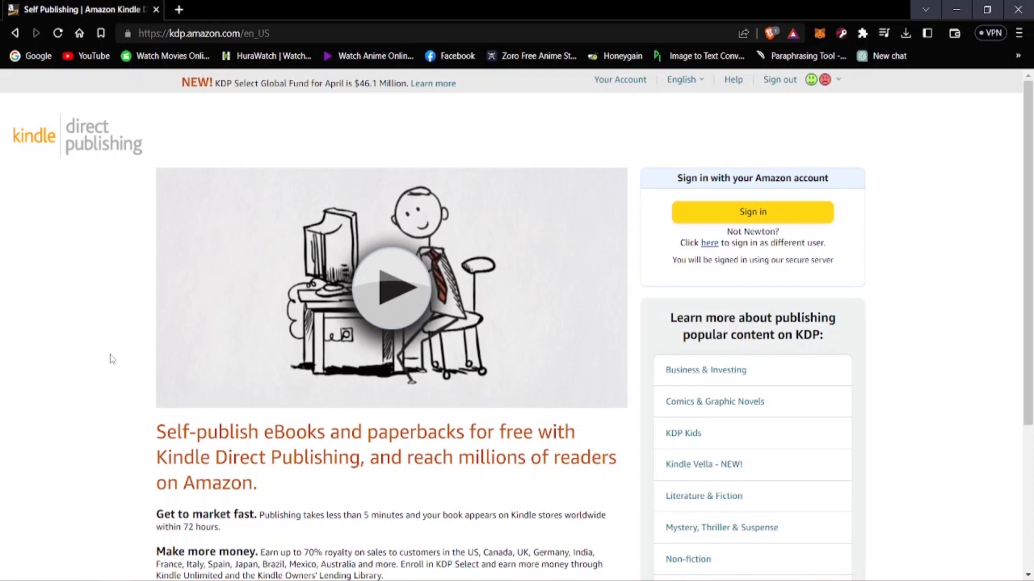
key(alt)
scroll(700, 377, down, 3)
scroll(665, 378, down, 2)
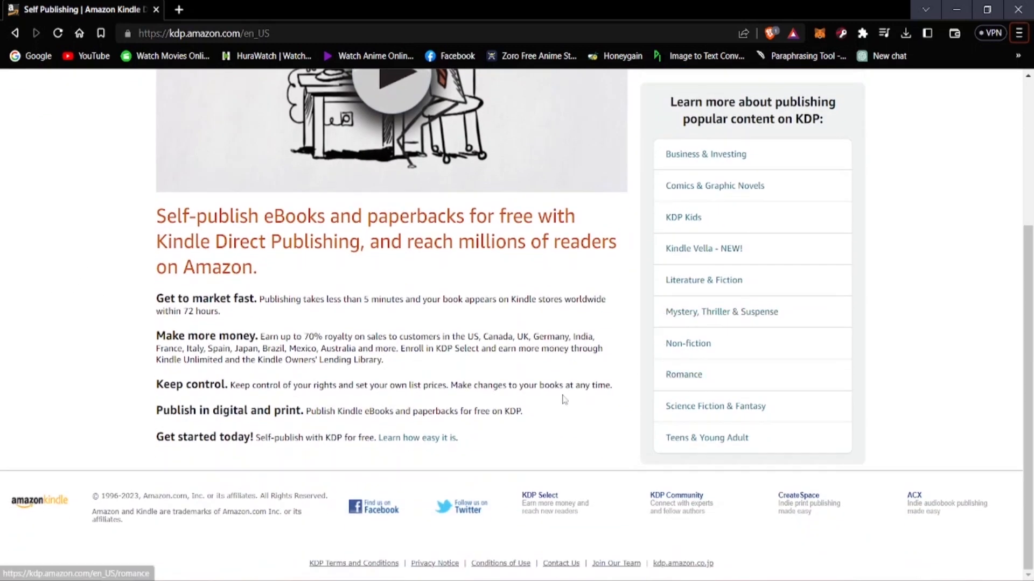
scroll(560, 401, up, 5)
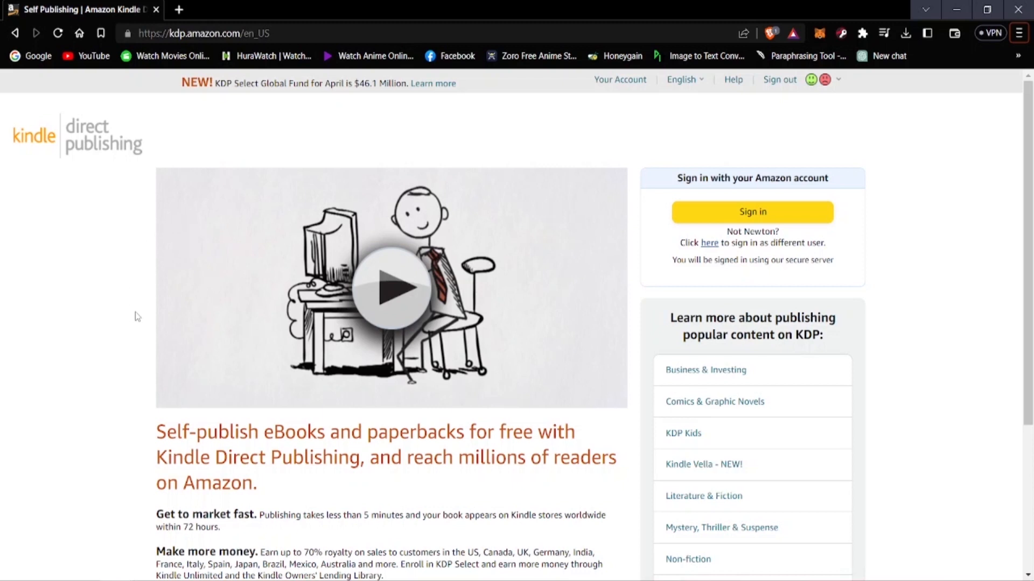
- Open canva.com in a new browser tab and bring up the custom-size settings for a new design
click(179, 9)
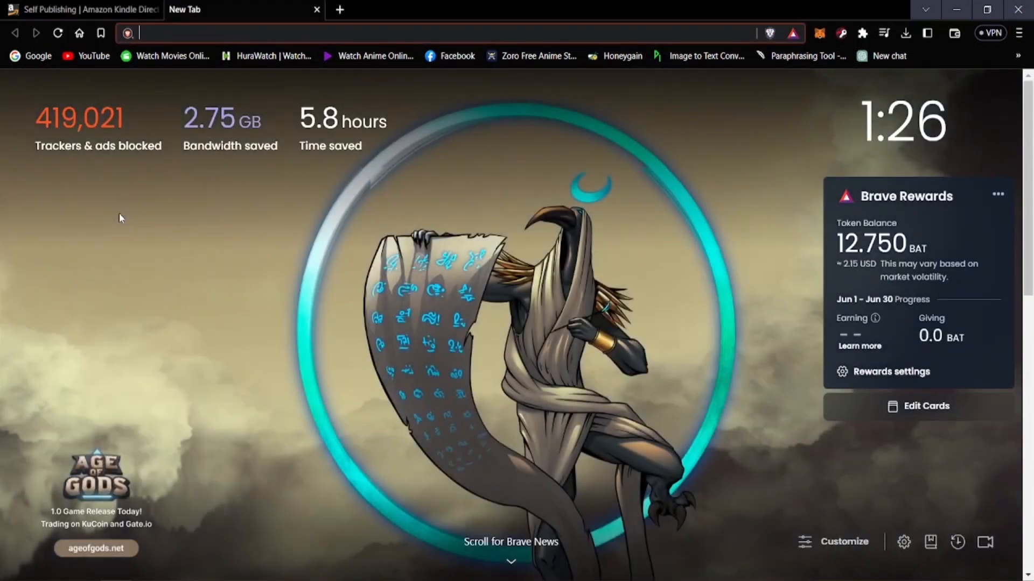
text(canva.com)
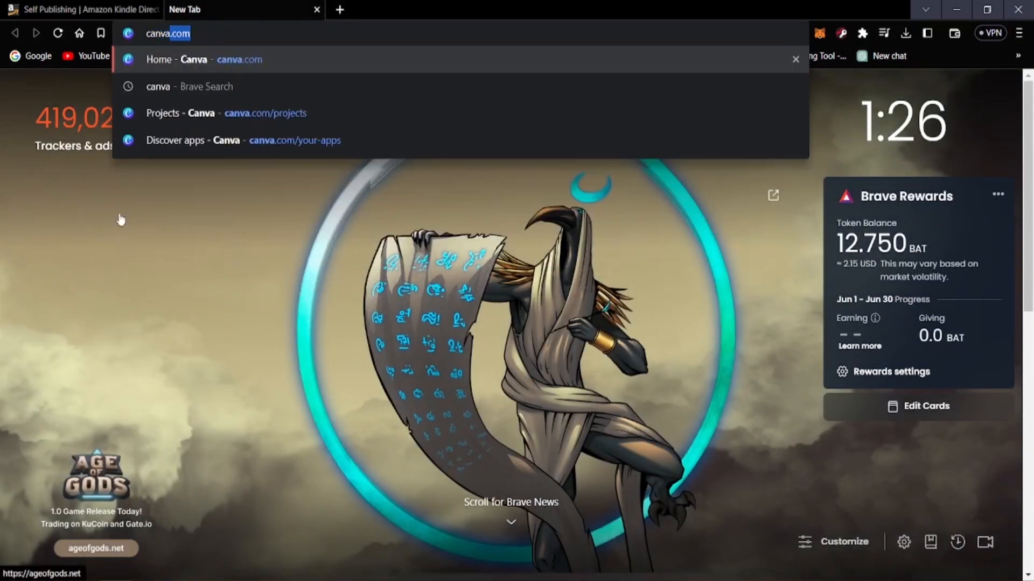
click(205, 65)
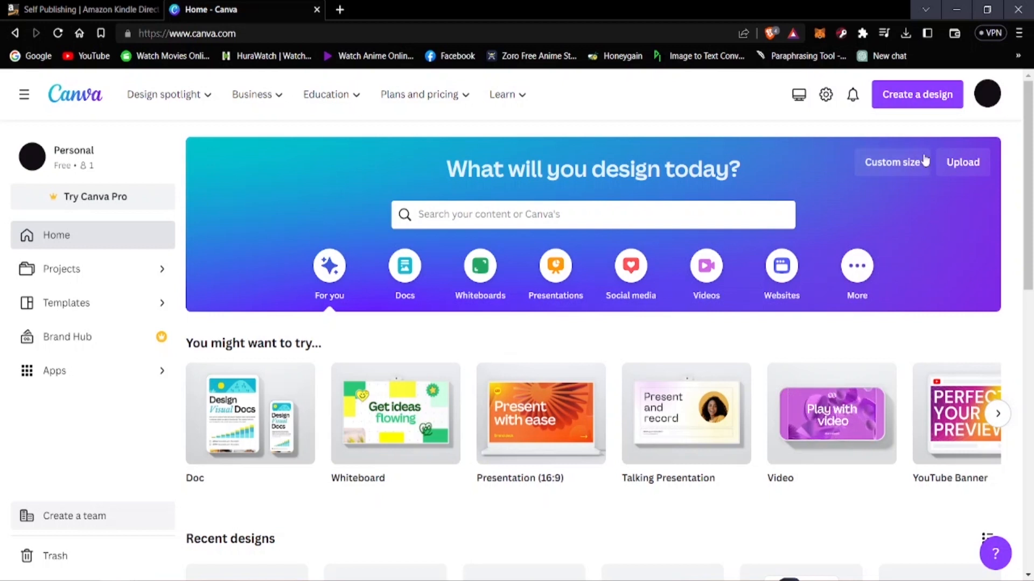
click(896, 169)
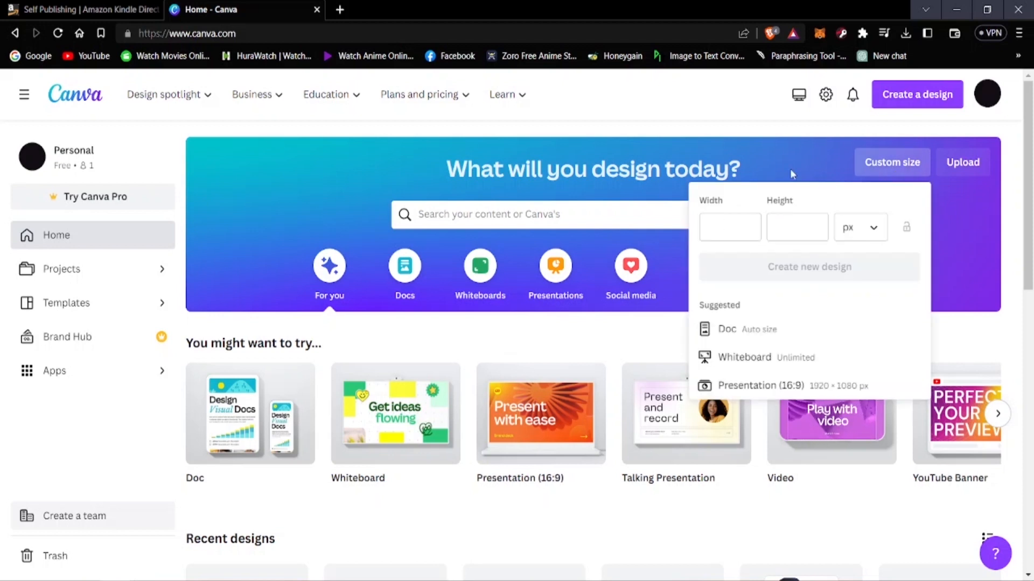
click(719, 231)
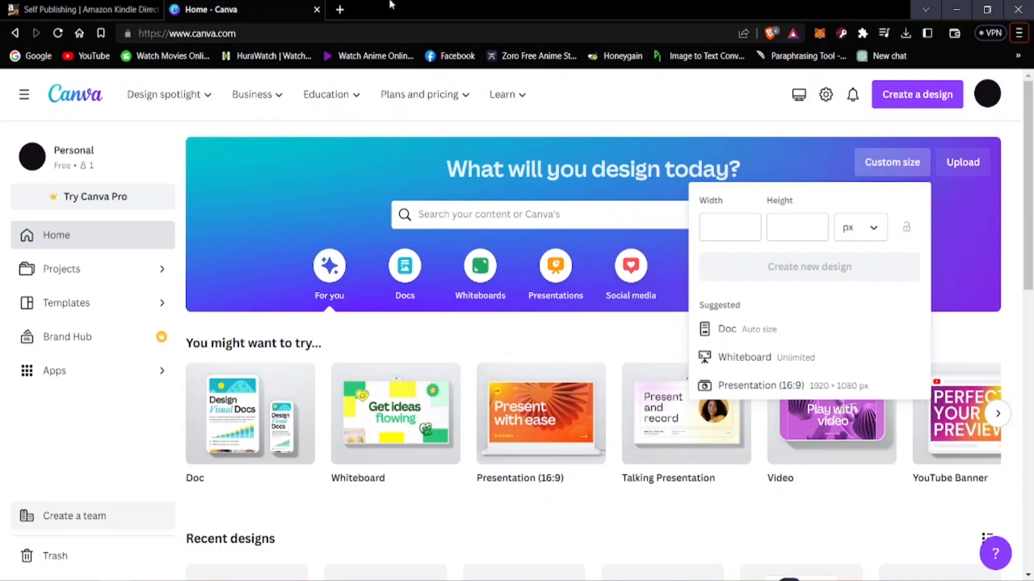
- Search the web for "bookowcom" in another new browser tab and look through the results
click(340, 10)
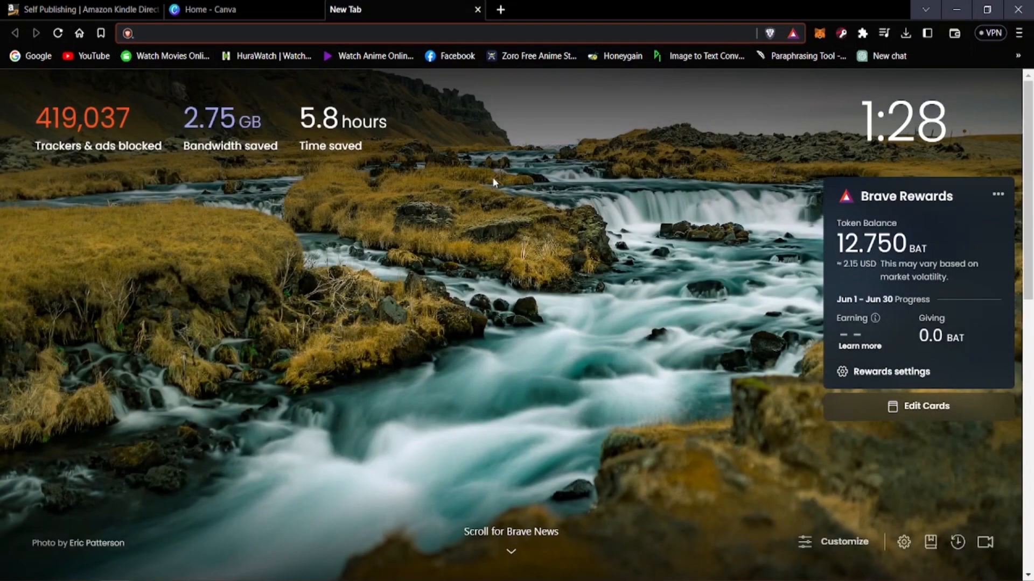
text(book)
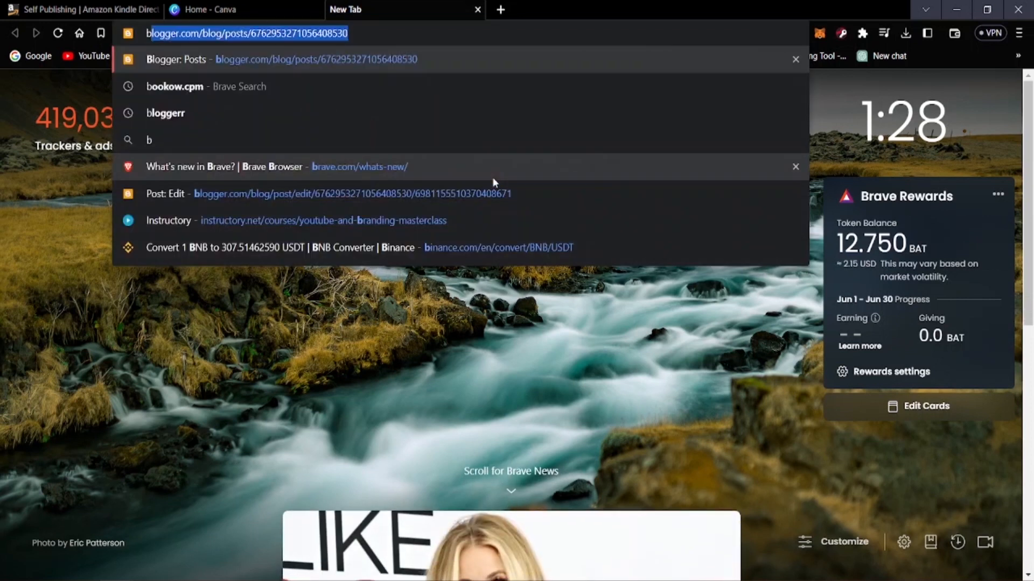
text(ow)
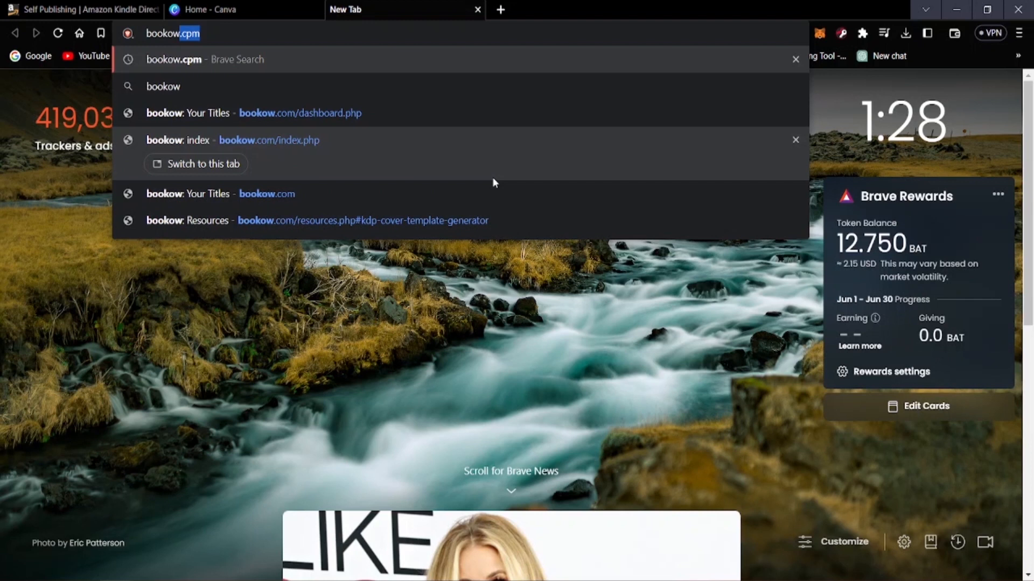
text(com)
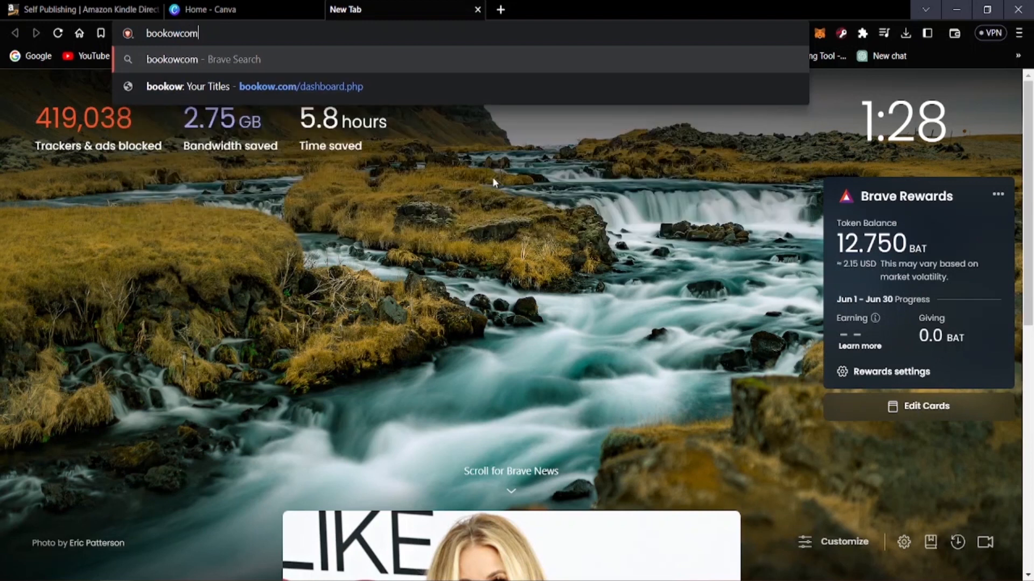
key(Return)
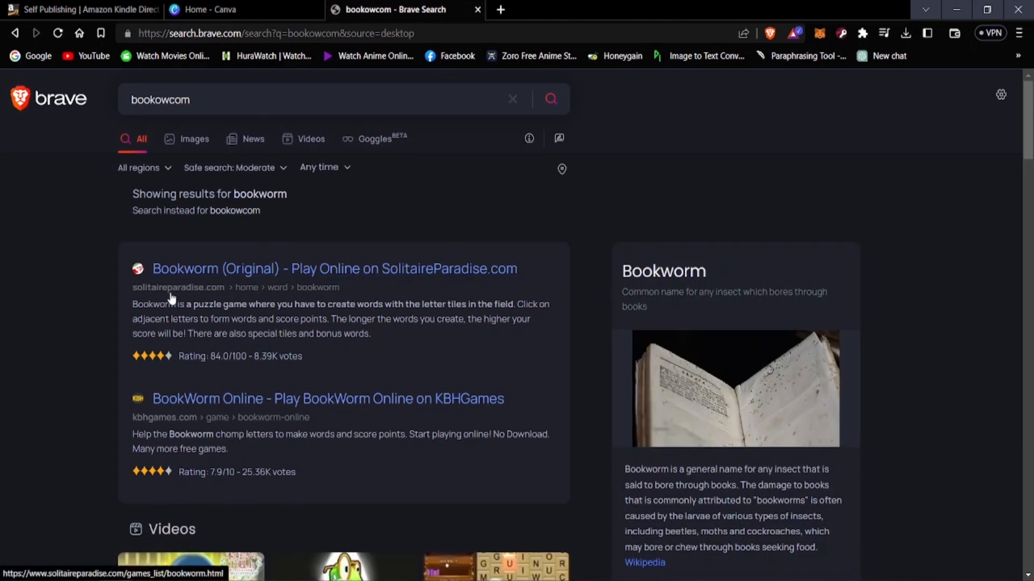
scroll(164, 293, down, 9)
scroll(135, 314, up, 1)
scroll(134, 314, up, 8)
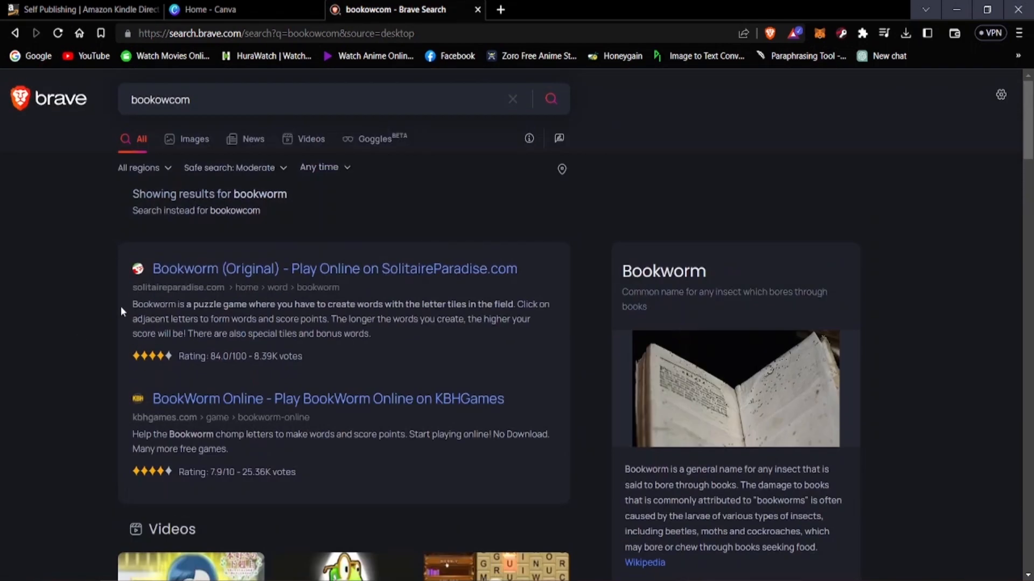
- Correct the search to "bookow.com" and open the bookow index result
click(169, 98)
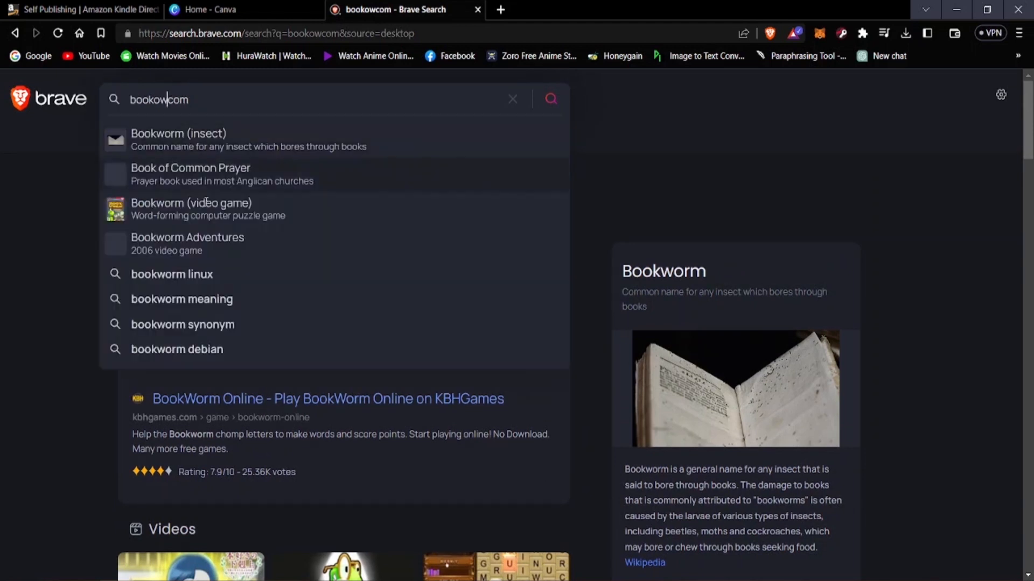
text(.)
key(Return)
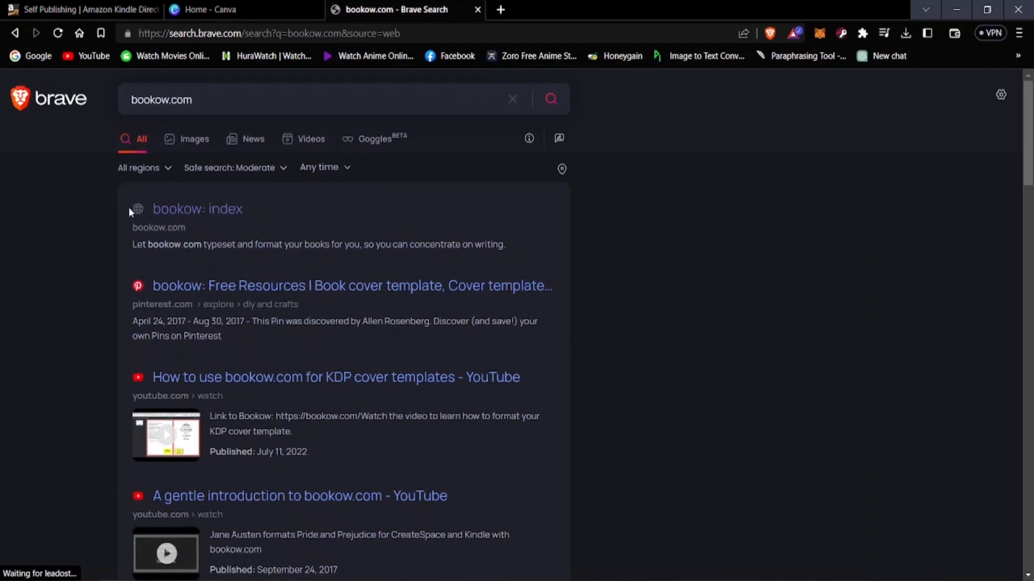
click(213, 215)
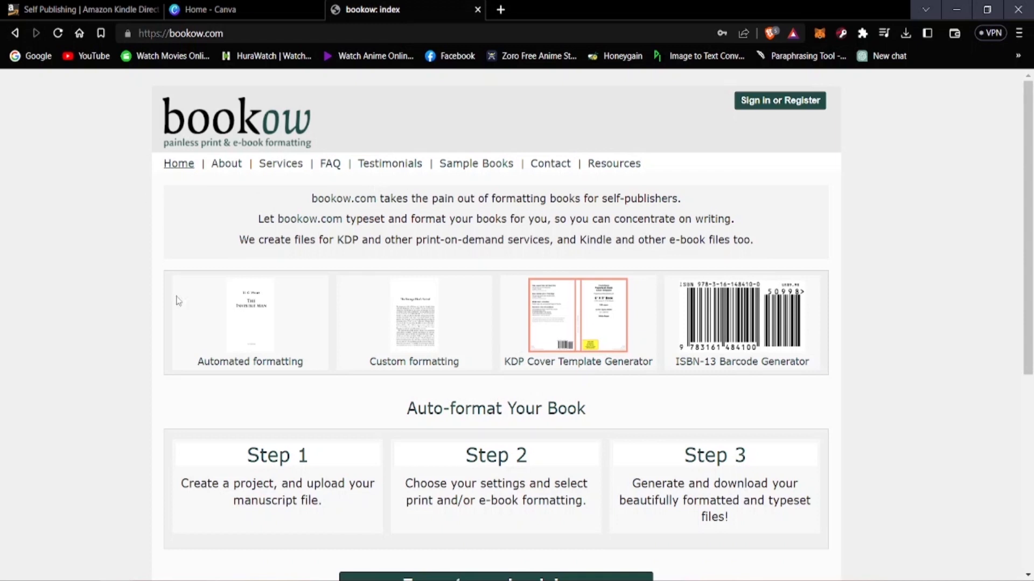
- Look over the bookow home page and open its KDP Cover Template Generator
scroll(260, 524, down, 6)
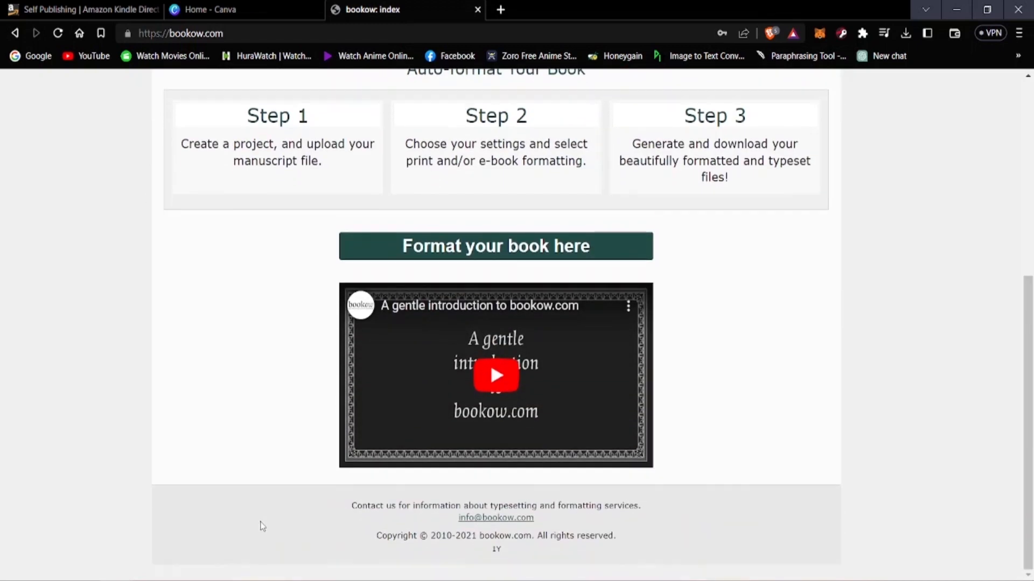
scroll(261, 524, up, 6)
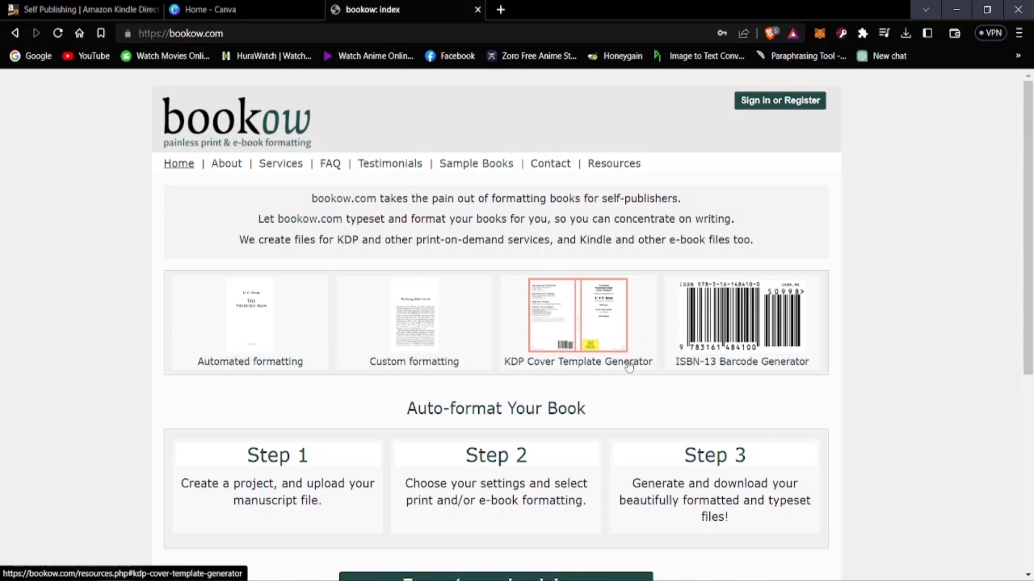
click(564, 318)
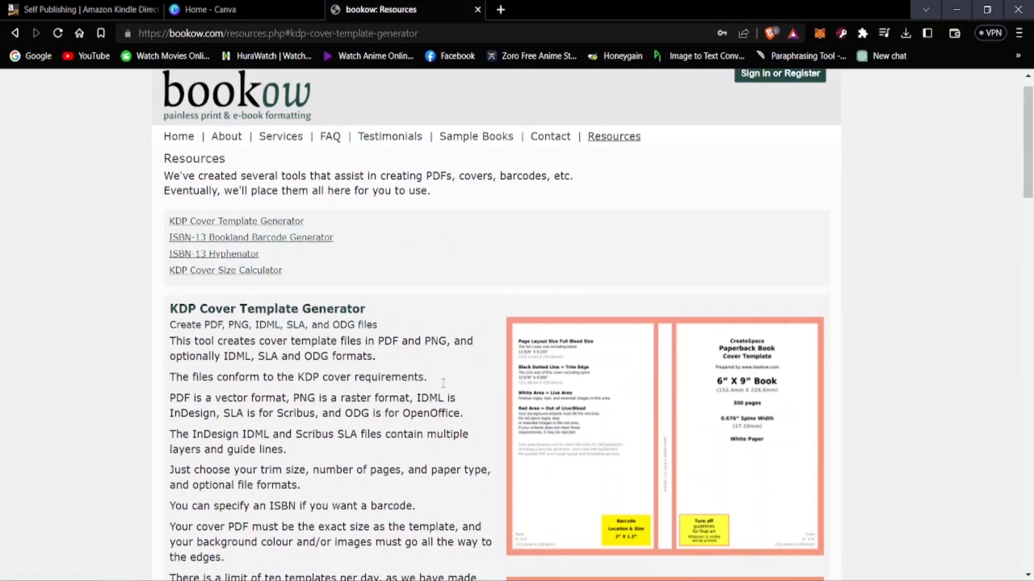
- Set the paperback cover template's width to 6 and its height to 9 in the generator form
scroll(563, 552, down, 4)
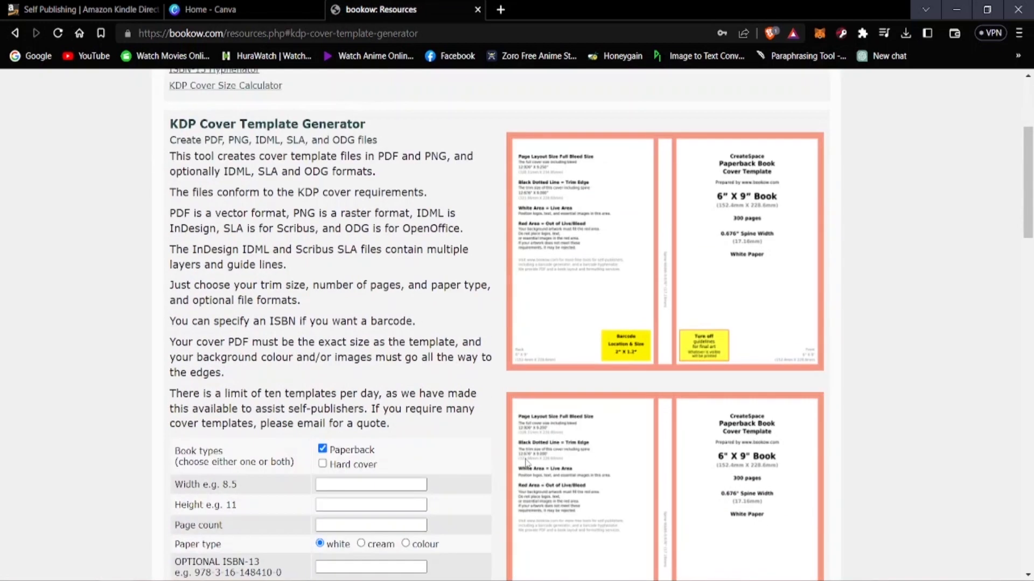
scroll(485, 219, up, 4)
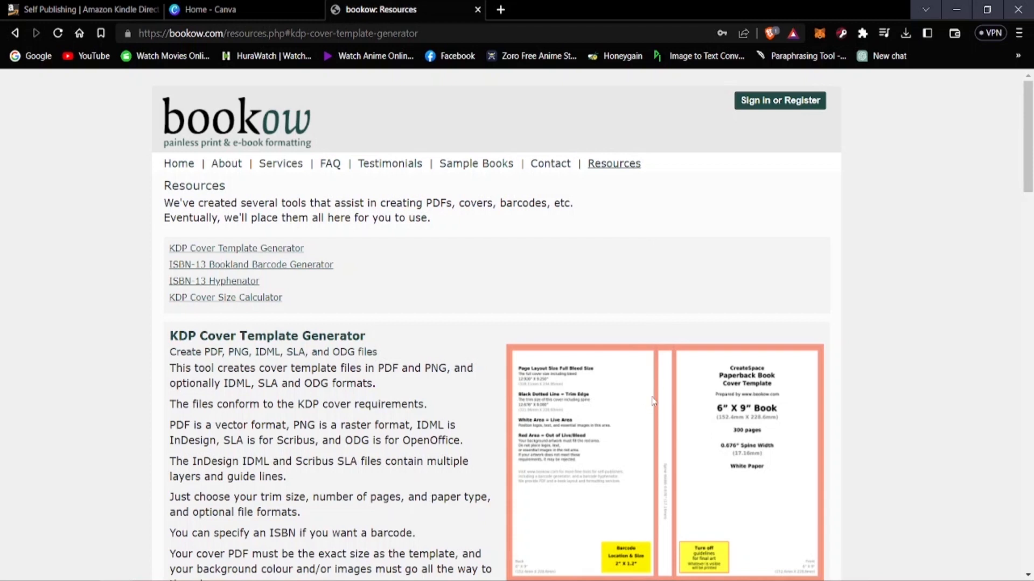
scroll(652, 401, down, 3)
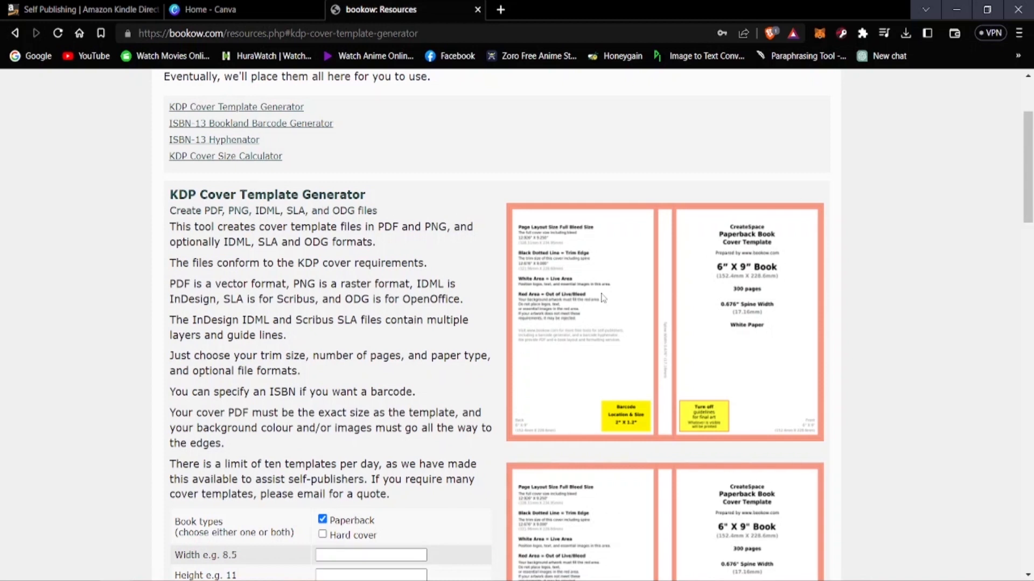
scroll(537, 327, down, 6)
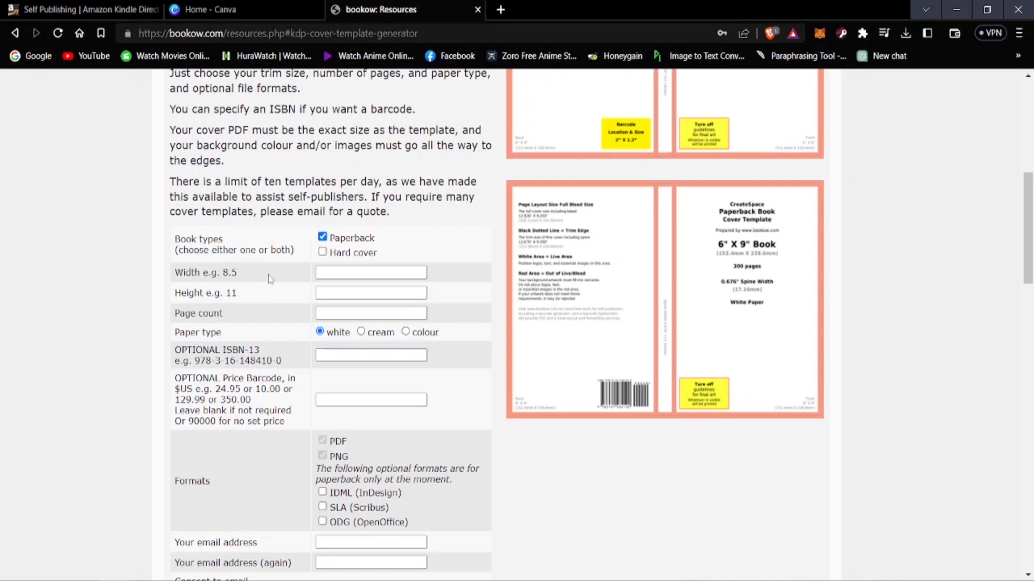
click(329, 272)
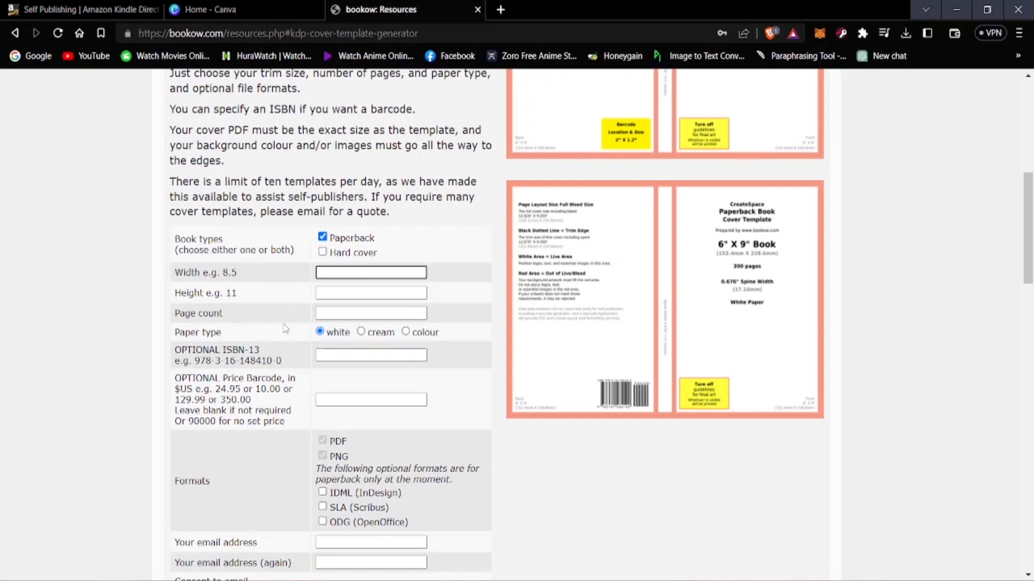
text(6)
click(348, 294)
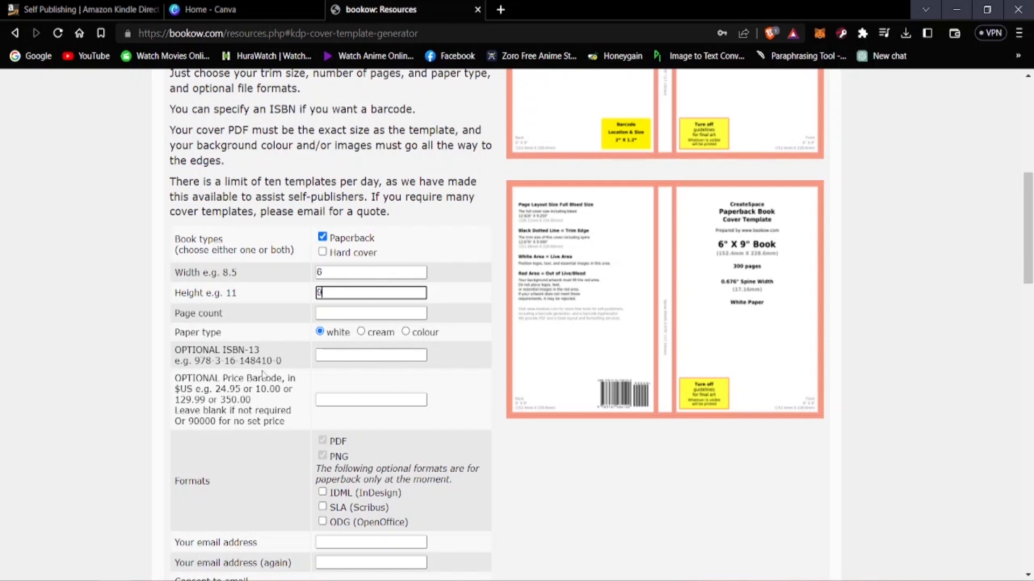
- Fill in the email address in both email fields and try to request the cover template
scroll(334, 413, down, 3)
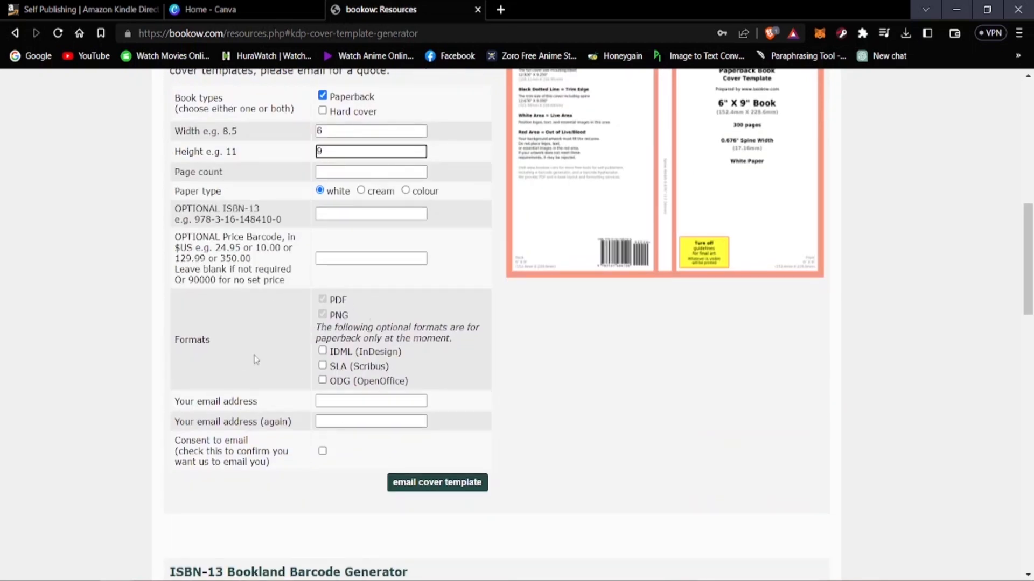
scroll(381, 339, down, 1)
scroll(350, 339, down, 2)
scroll(218, 293, up, 2)
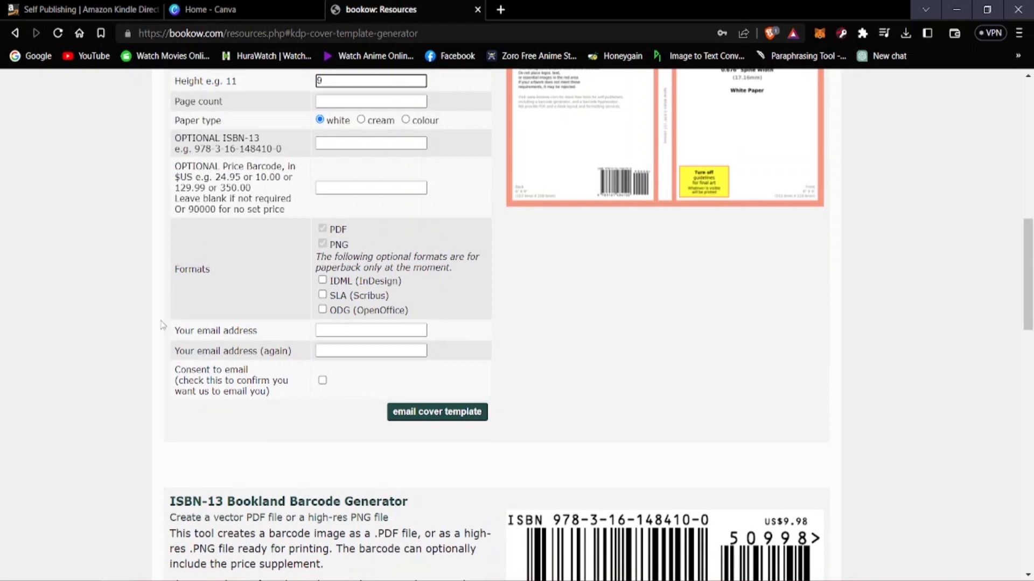
click(332, 327)
click(145, 351)
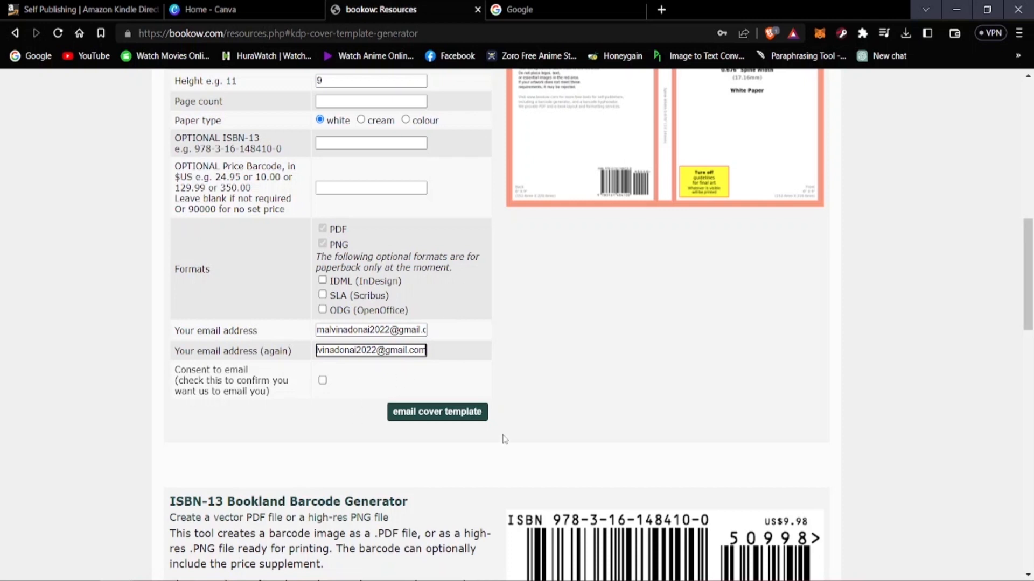
click(393, 414)
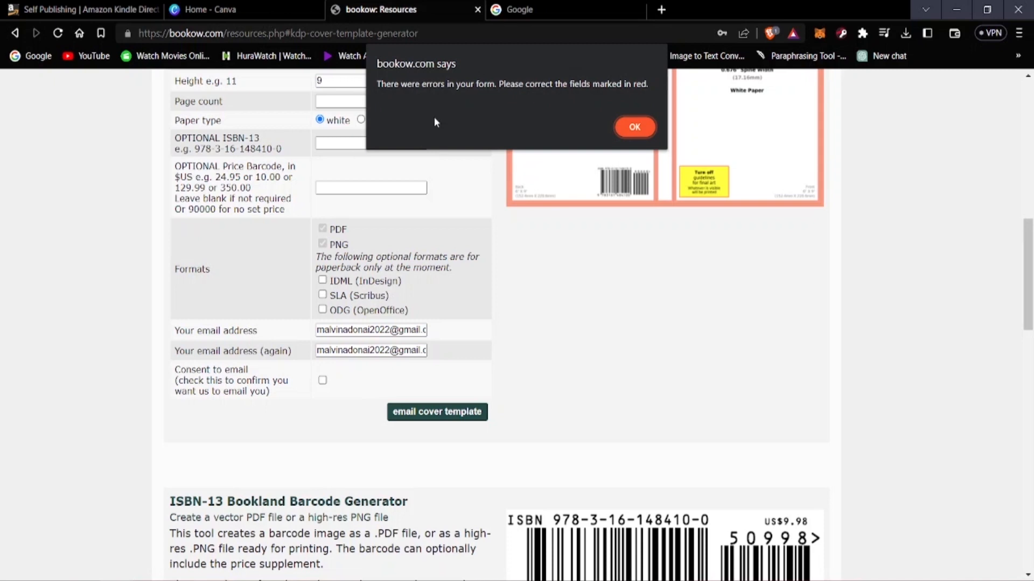
key(Return)
- Set the cover template's page count to 120, leaving the optional ISBN-13 blank
scroll(526, 337, up, 4)
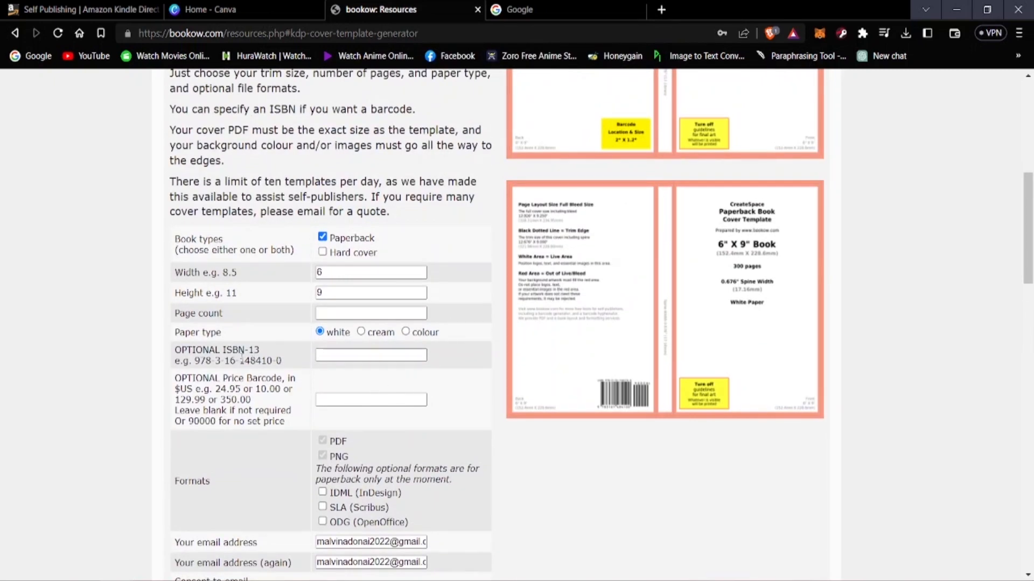
click(398, 353)
click(385, 356)
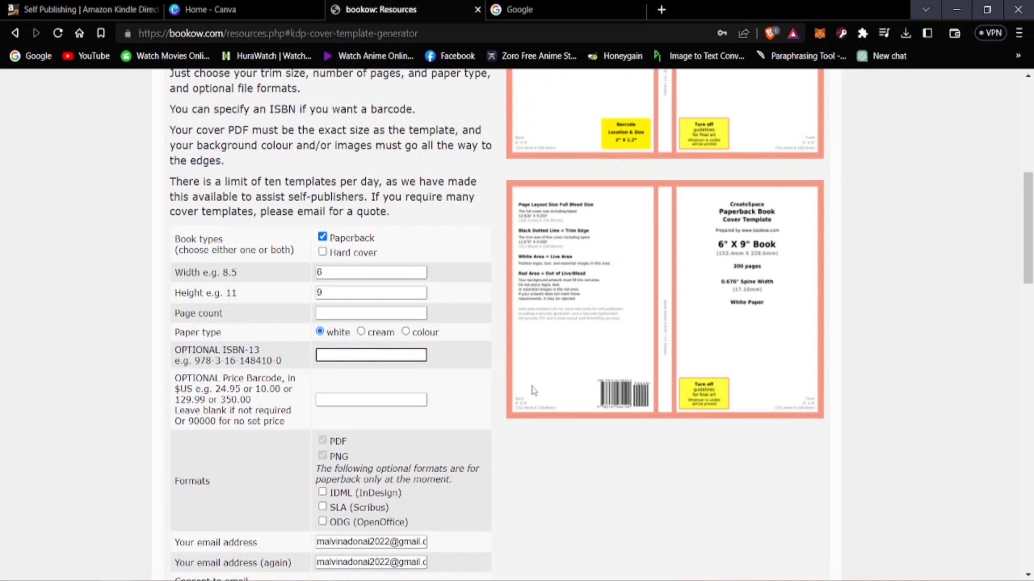
click(526, 419)
click(370, 312)
text(120)
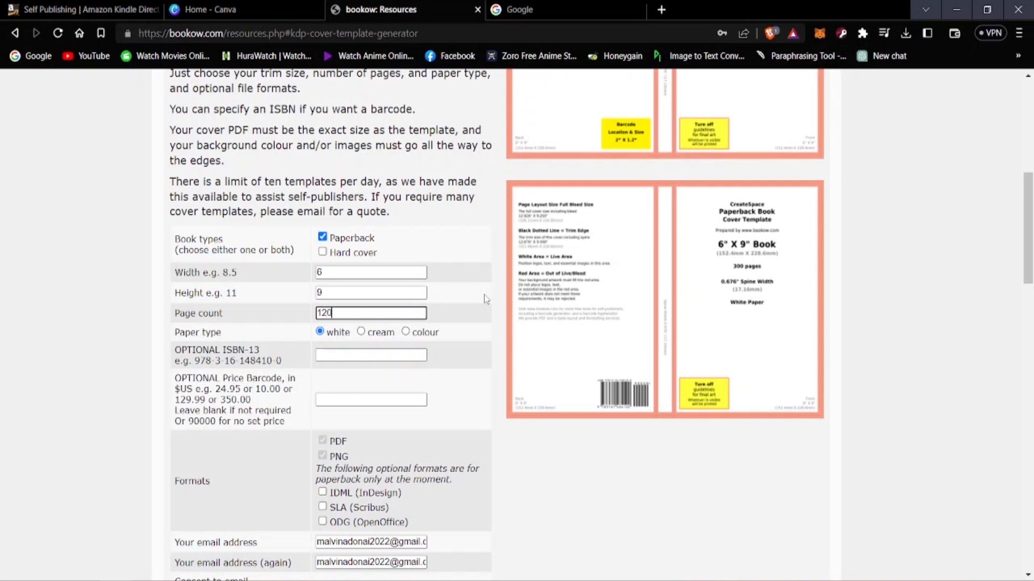
- Give consent to be emailed and submit the request for the cover template
scroll(370, 202, down, 4)
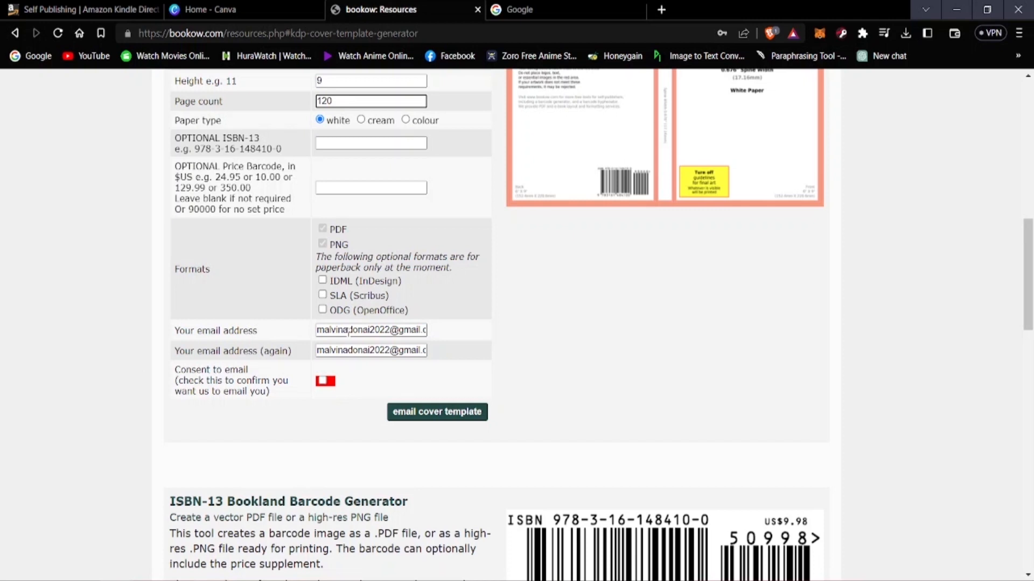
click(408, 414)
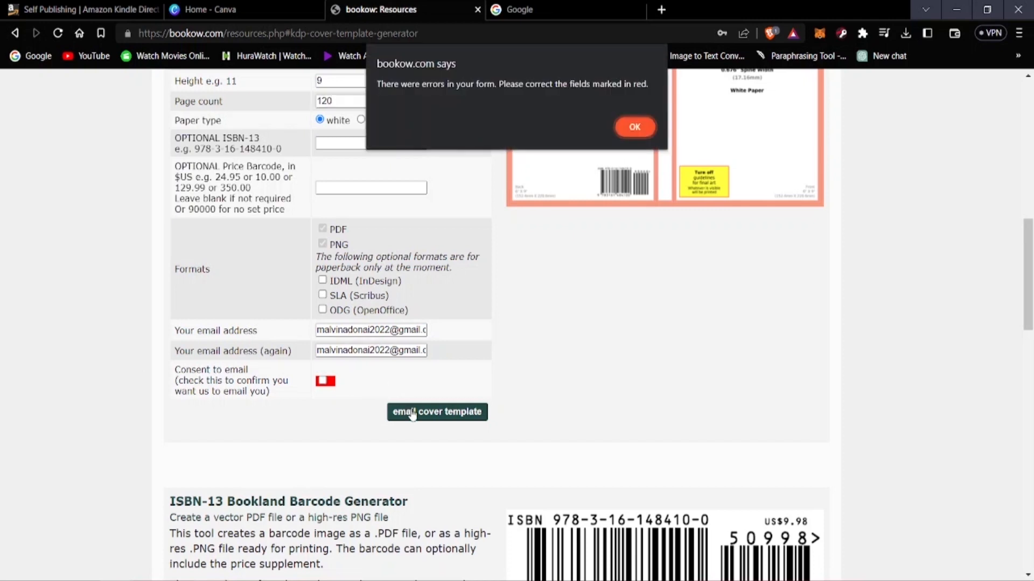
click(635, 126)
click(322, 380)
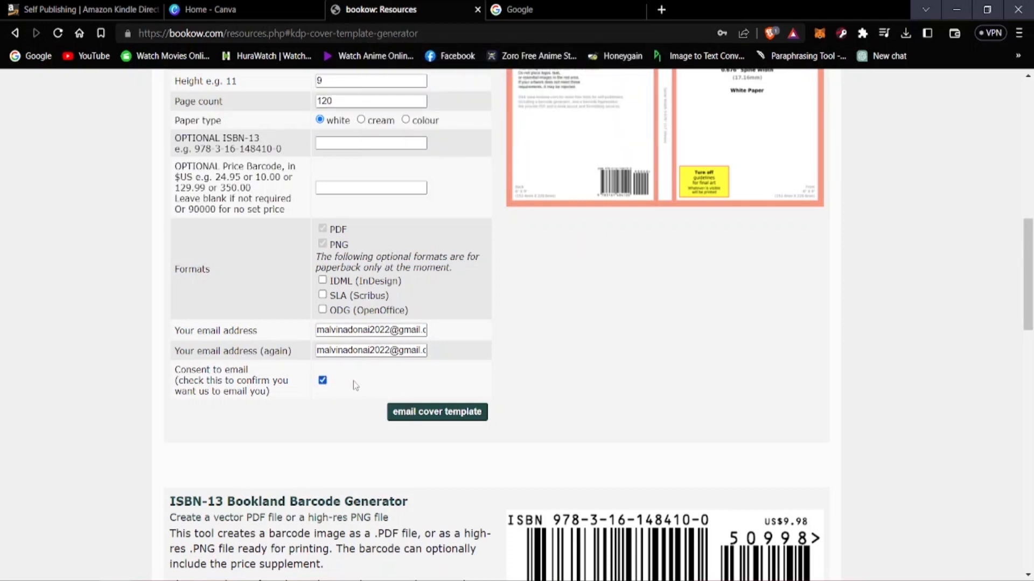
click(403, 418)
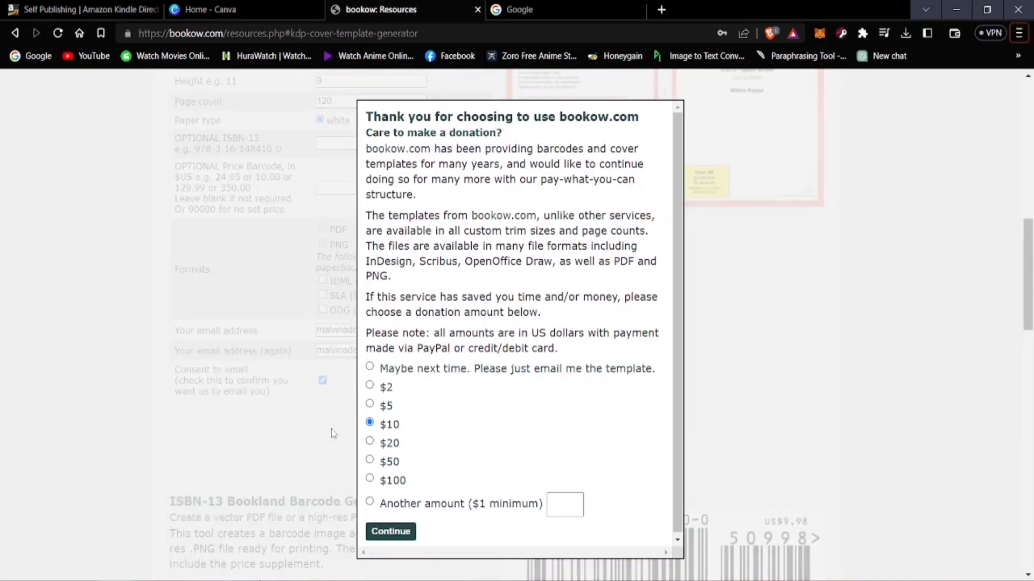
- Decline the donation with "Maybe next time. Please just email me the template.", continue, and look over the confirmation page
scroll(603, 309, down, 1)
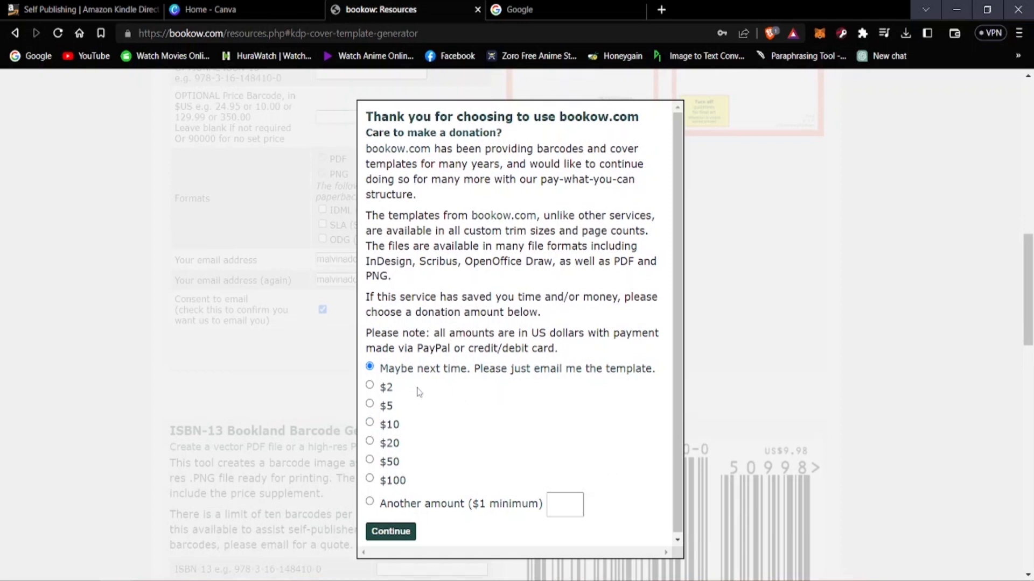
click(411, 533)
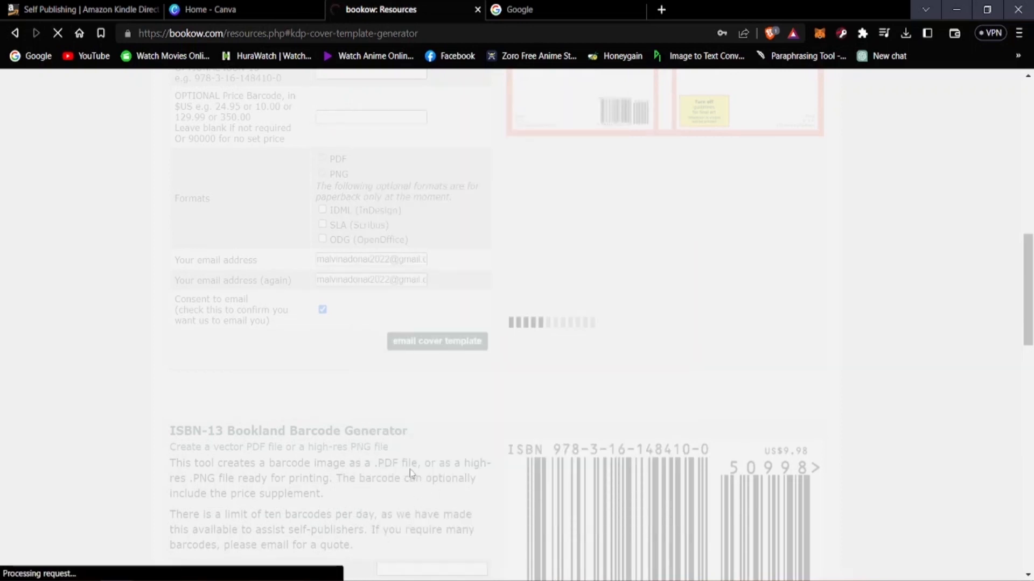
scroll(579, 413, up, 1)
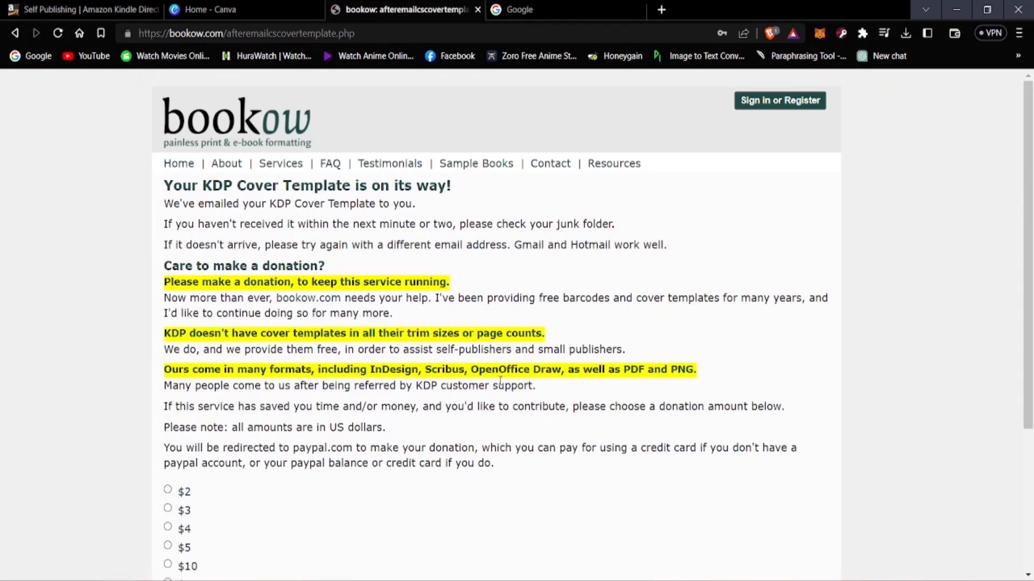
scroll(464, 352, down, 4)
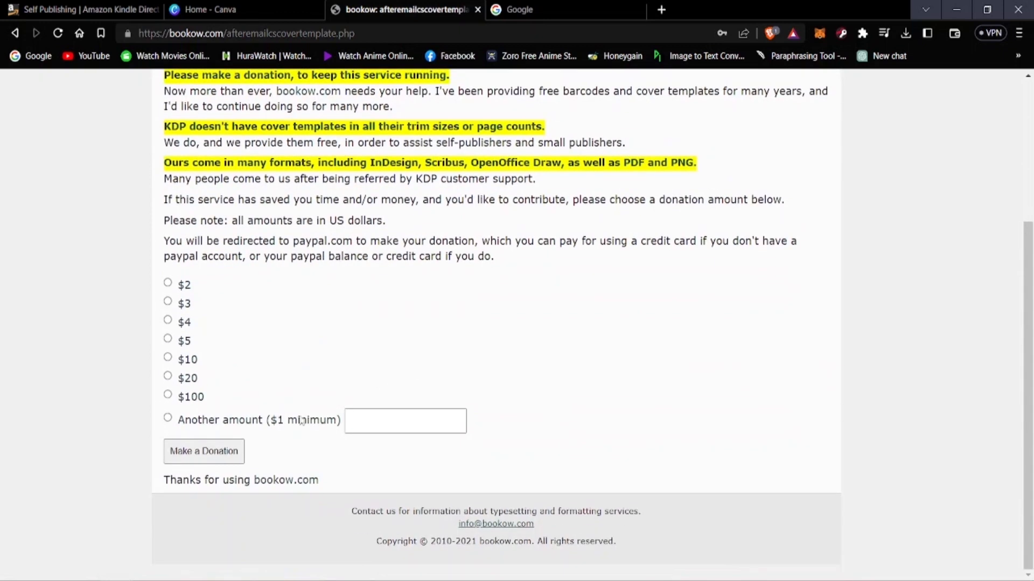
scroll(460, 236, up, 4)
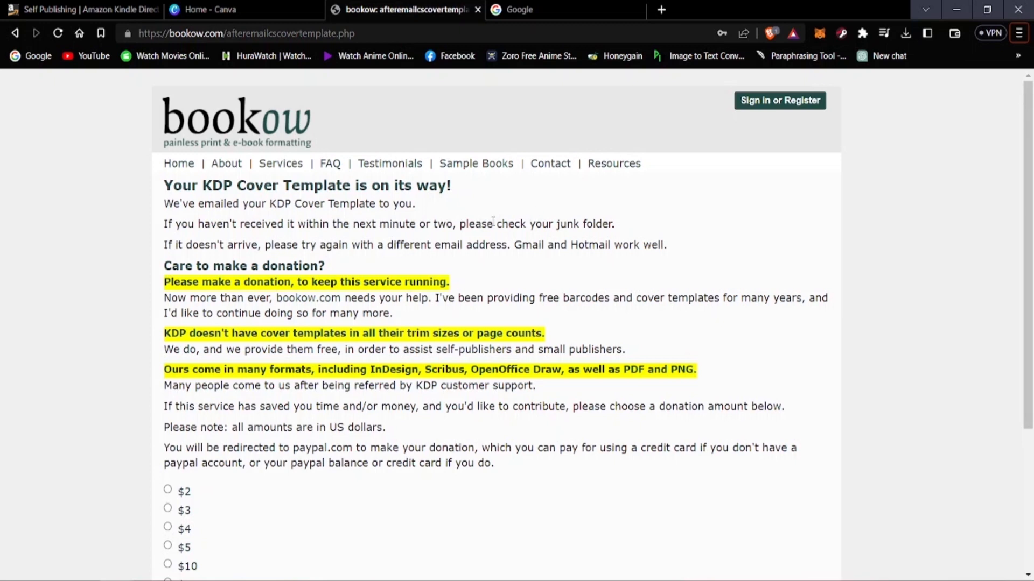
- Open Gmail in a new browser tab, check the newest Amazon message and return to the inbox
click(661, 9)
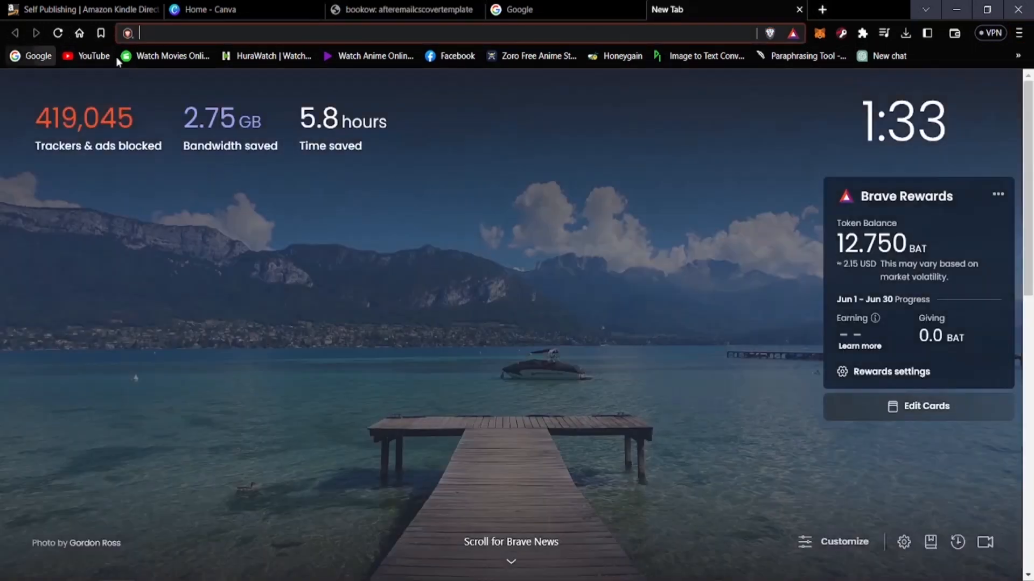
click(32, 56)
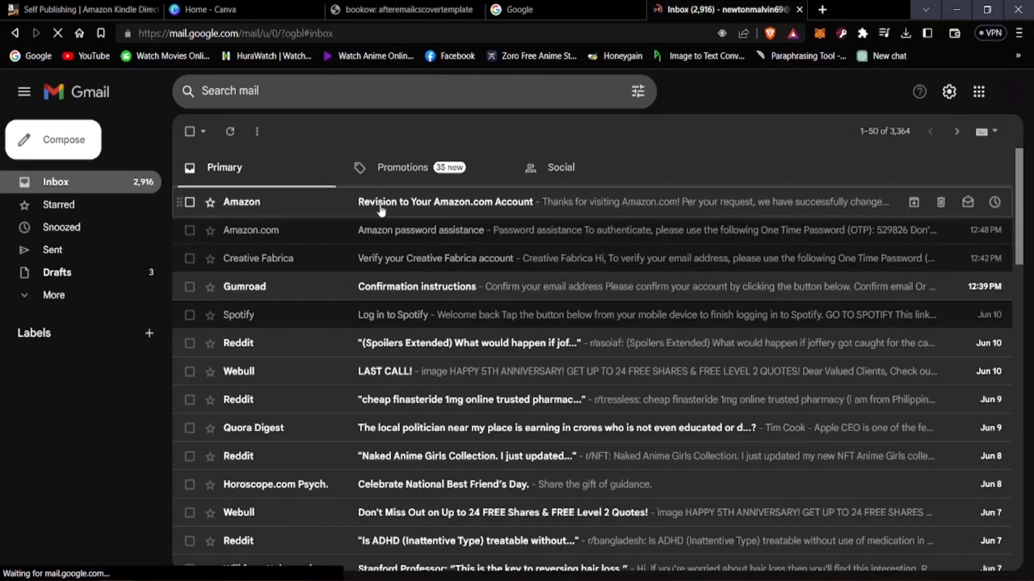
click(302, 202)
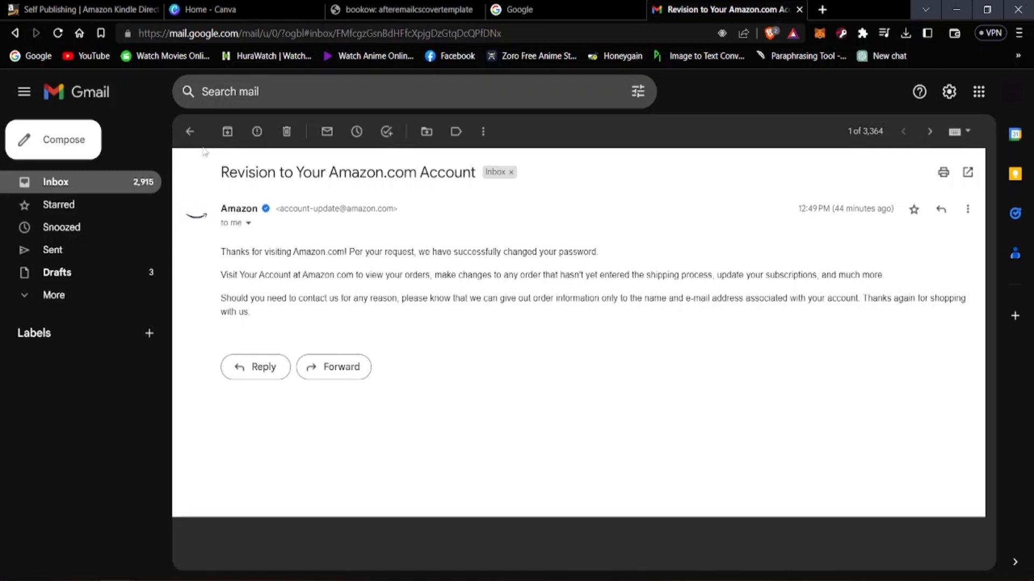
click(189, 133)
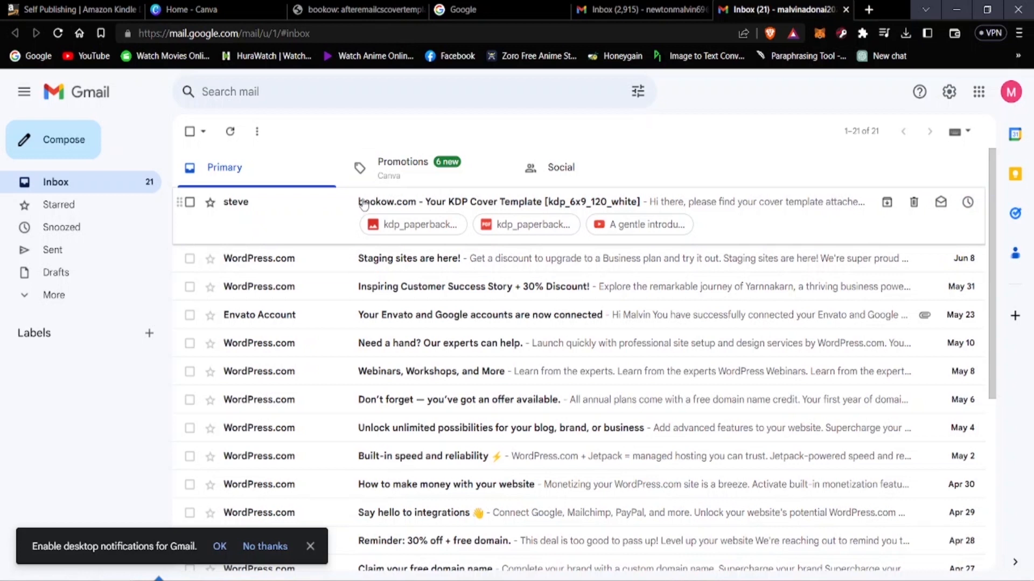
- Open the bookow.com email about the KDP cover template and view its attachments
click(420, 204)
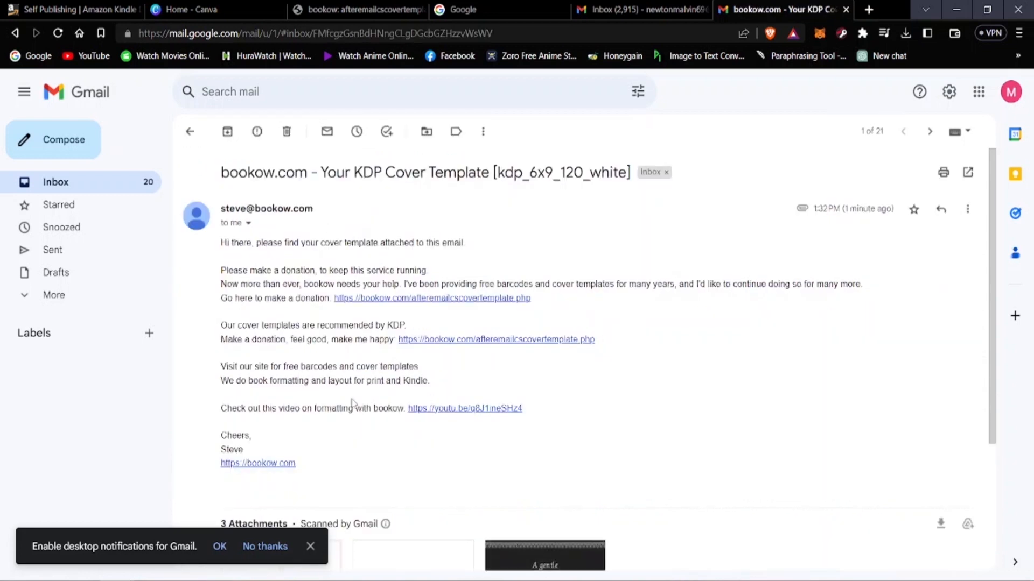
scroll(472, 434, down, 3)
scroll(377, 447, down, 2)
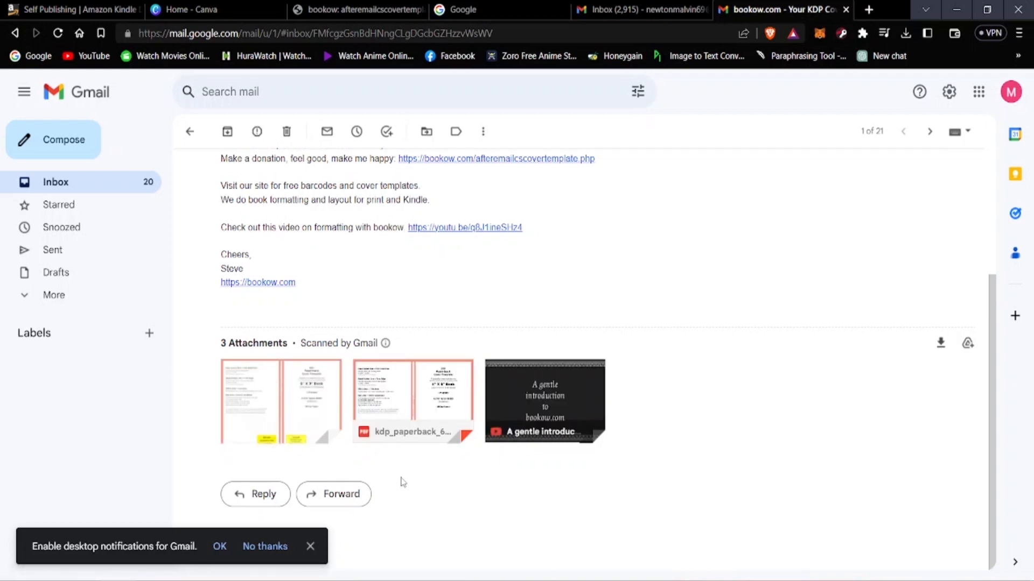
key(alt)
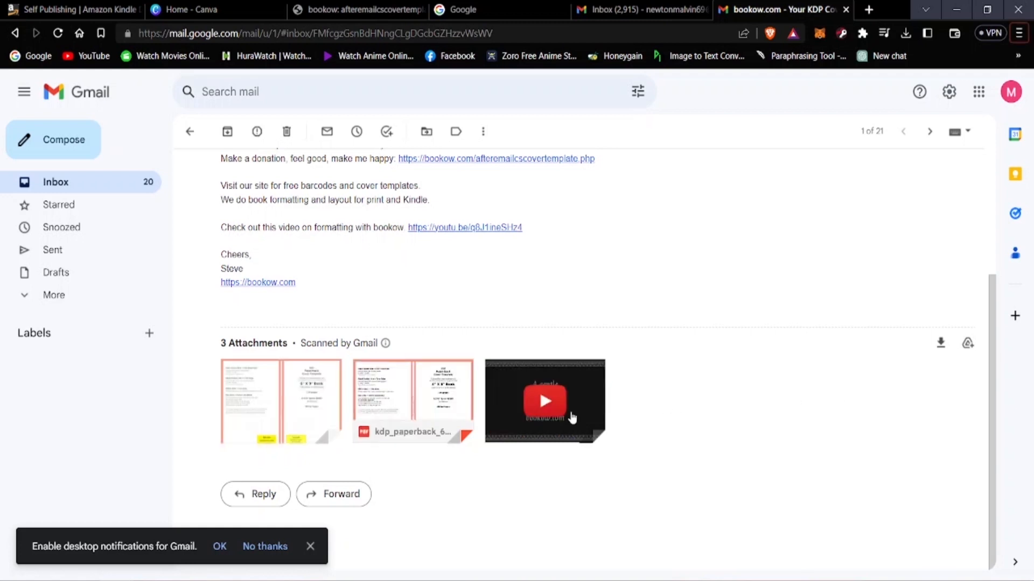
- Download the PDF attachment kdp_paperback_6x9_120_white_5734 to the Downloads folder
mouse_move(392, 422)
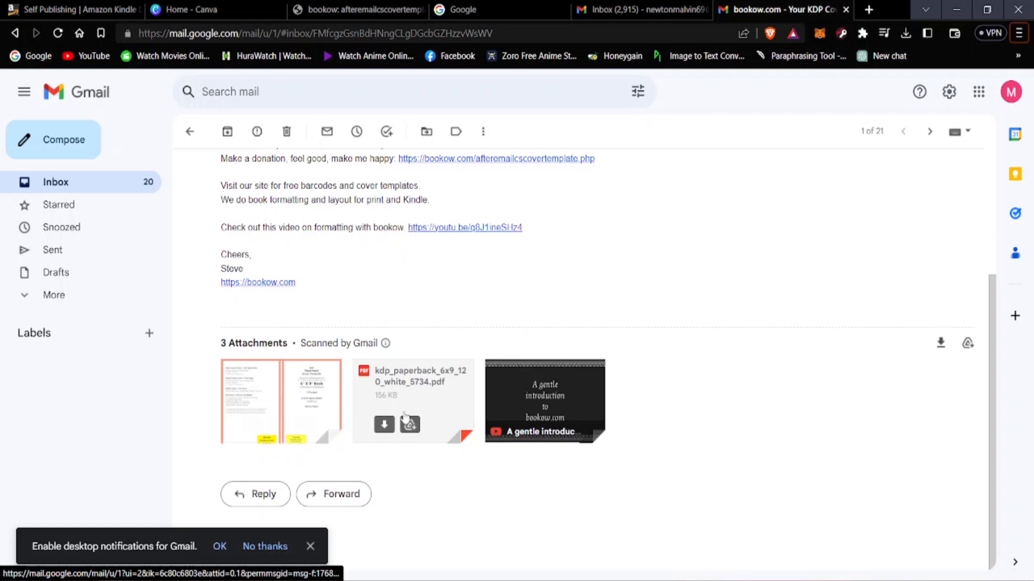
click(379, 428)
click(382, 426)
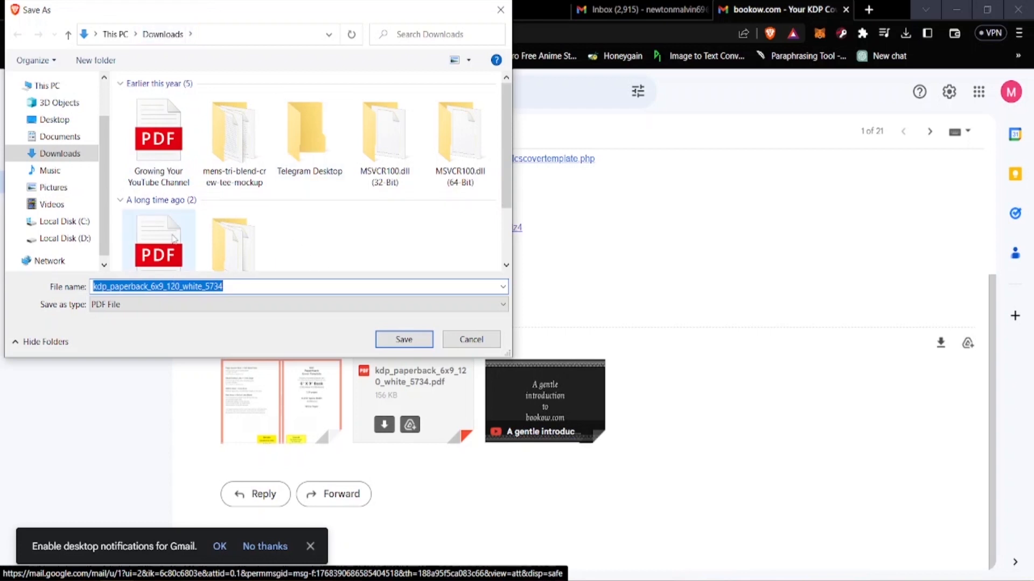
click(400, 338)
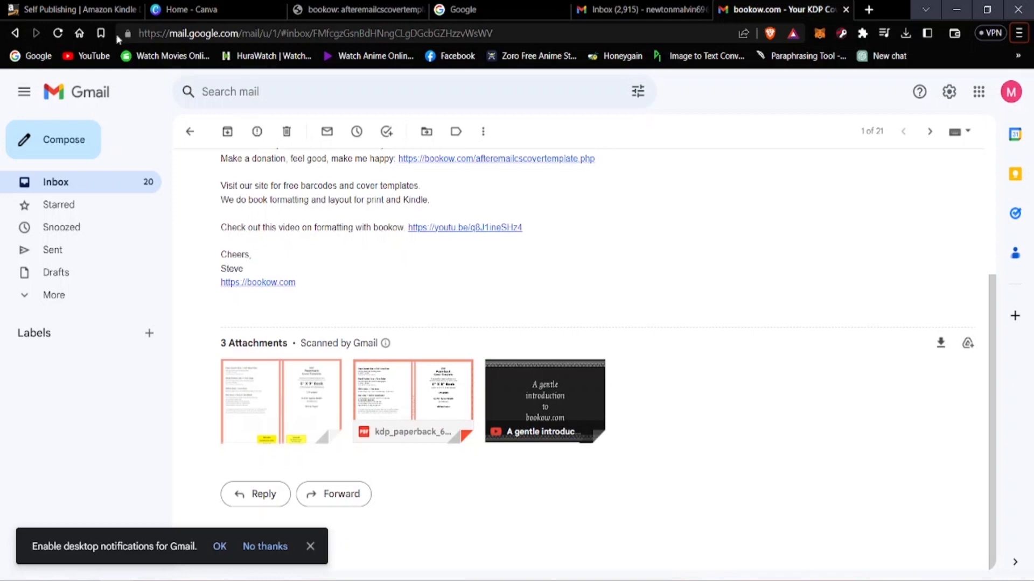
- Switch to Canva and select the width field of the custom-size design form
click(180, 6)
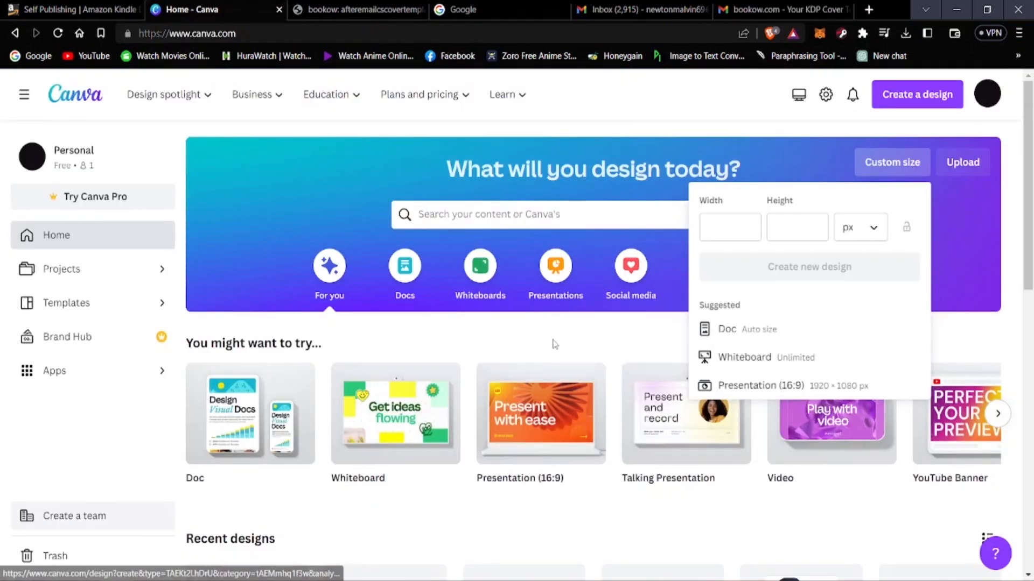
click(729, 228)
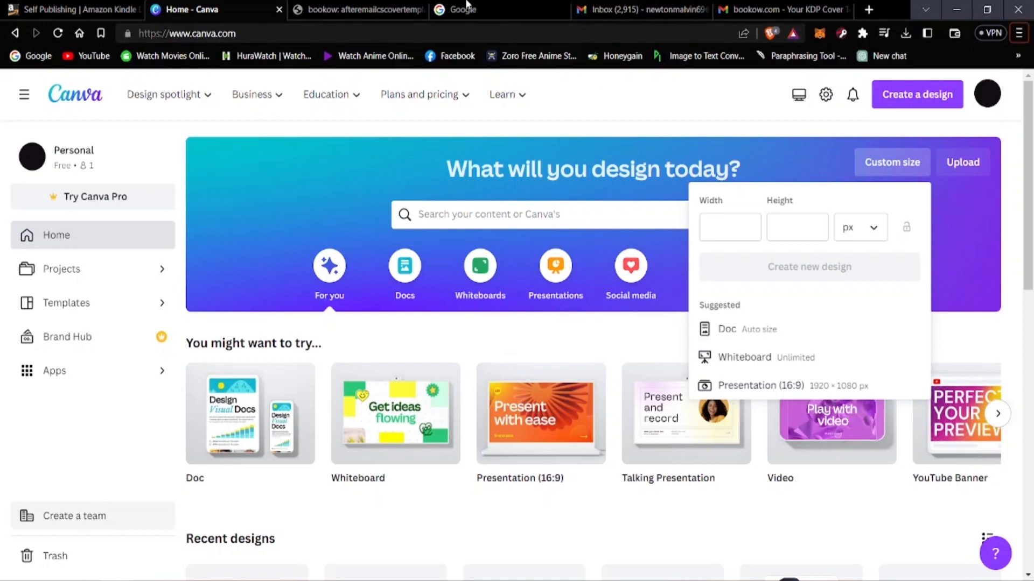
- Close both Gmail tabs in the browser
click(706, 10)
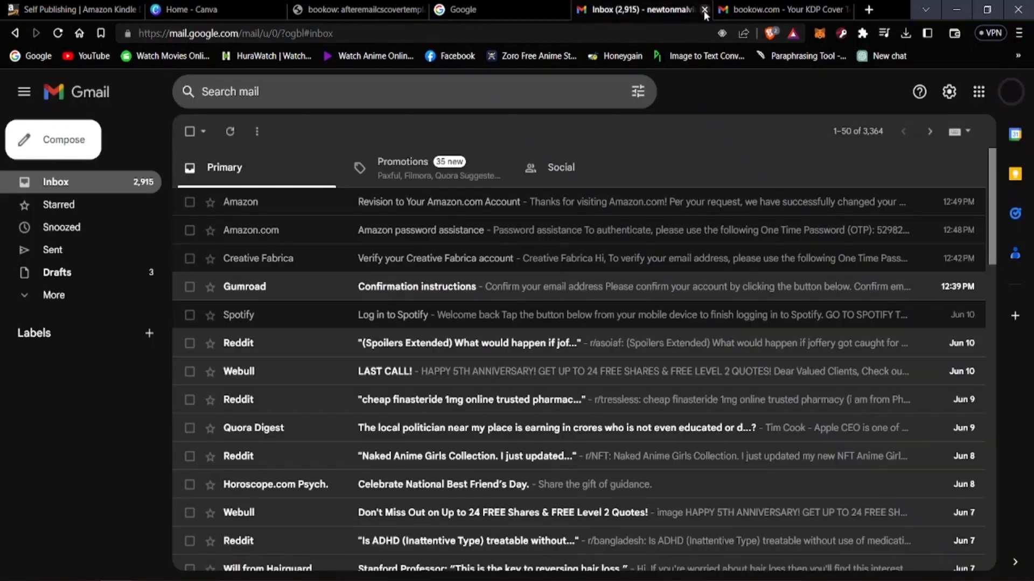
click(706, 9)
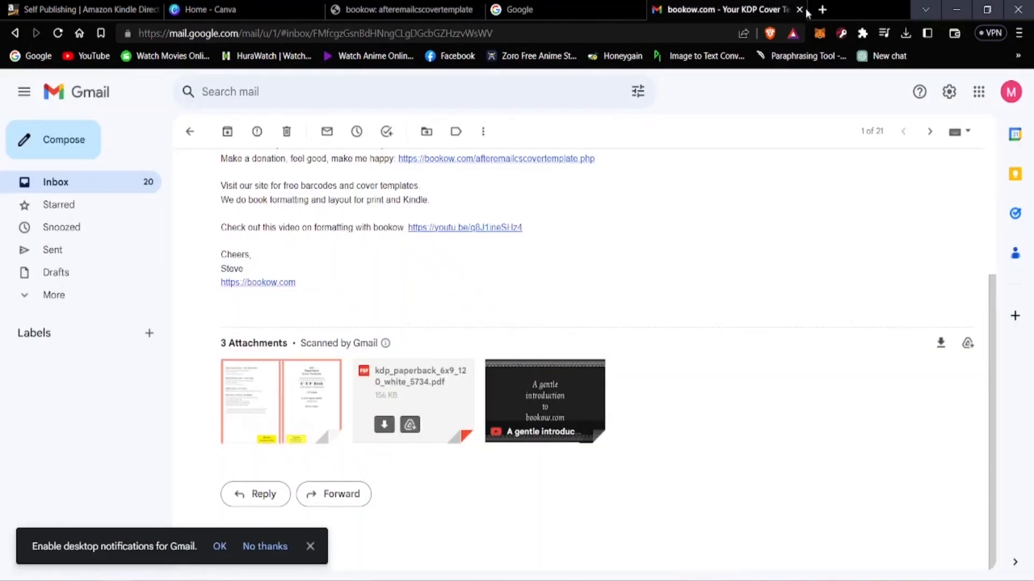
click(799, 9)
- Go back to bookow's KDP Cover Template Generator and examine its instructions, sample templates and filled-in form
scroll(438, 451, down, 4)
scroll(432, 449, up, 4)
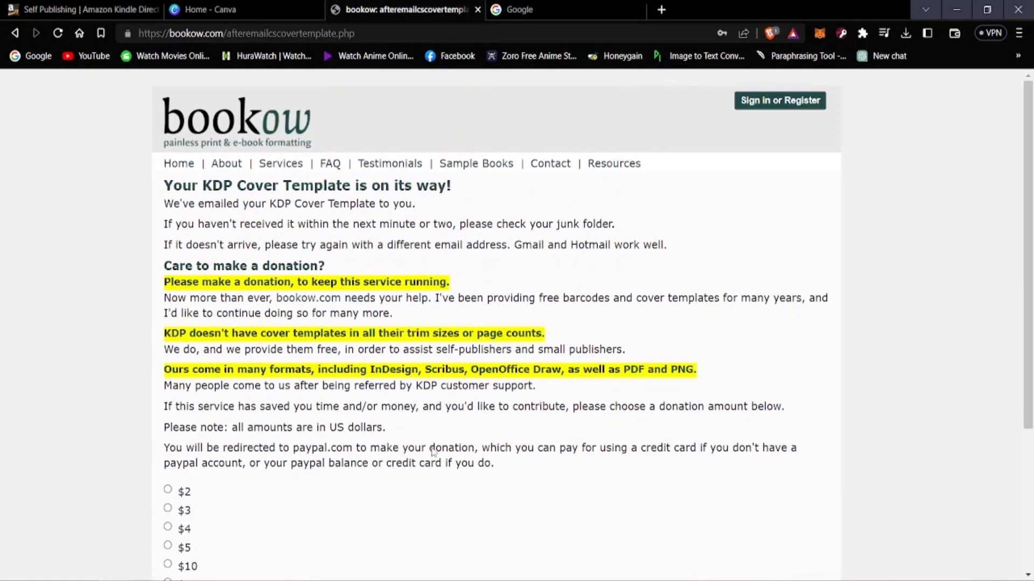
click(16, 32)
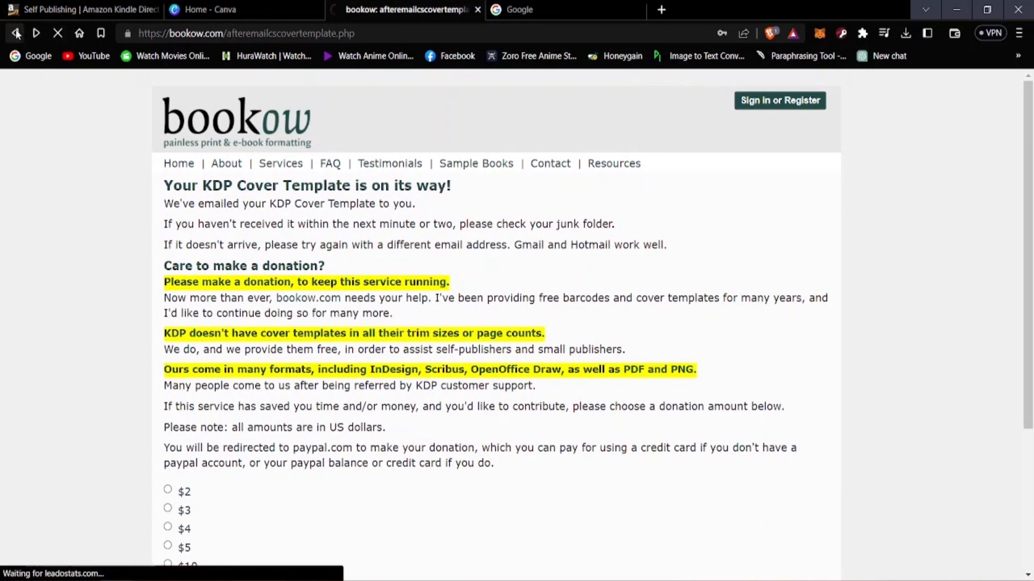
scroll(233, 302, up, 9)
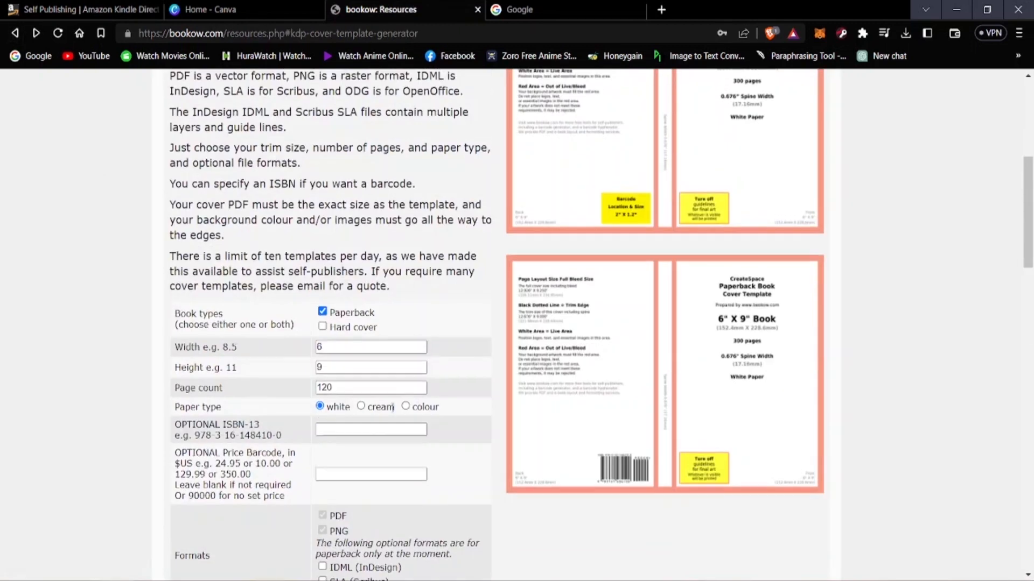
scroll(613, 244, down, 5)
scroll(617, 259, down, 1)
scroll(592, 248, up, 1)
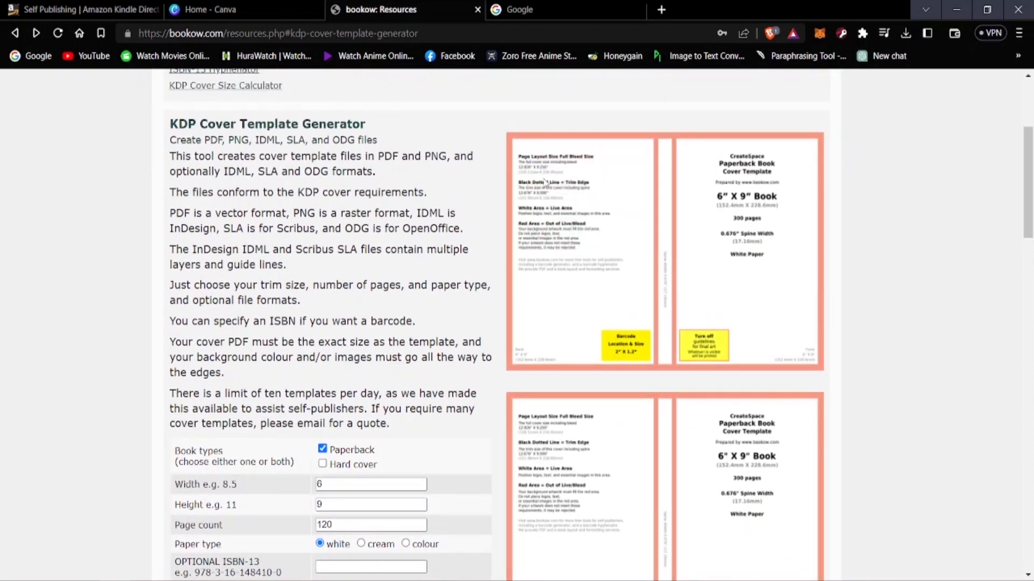
scroll(566, 232, up, 5)
scroll(587, 286, down, 4)
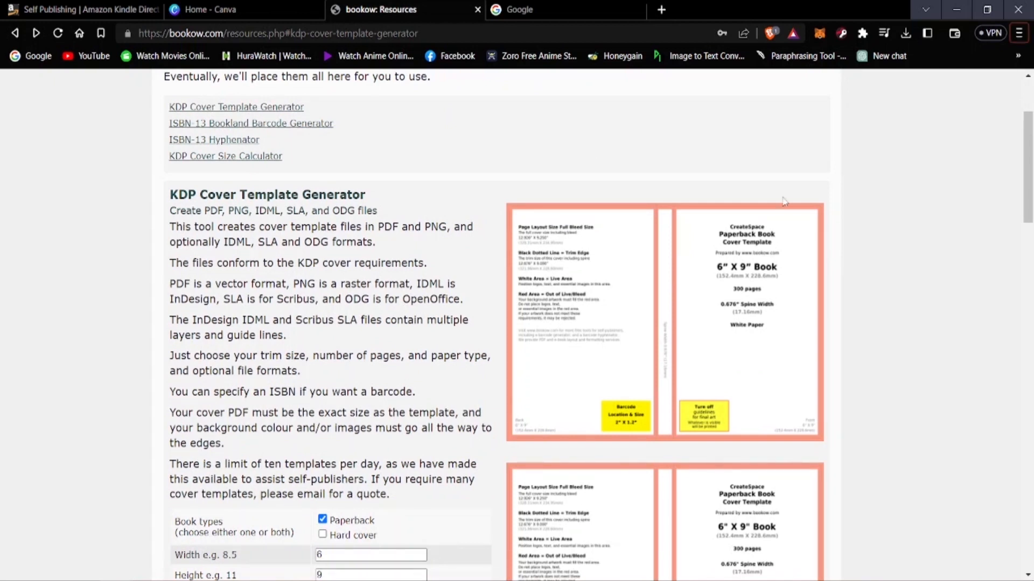
- In Canva's custom-size form, enter a width of 12.52 and a height of 9.25, and set the unit to inches
click(204, 9)
click(739, 220)
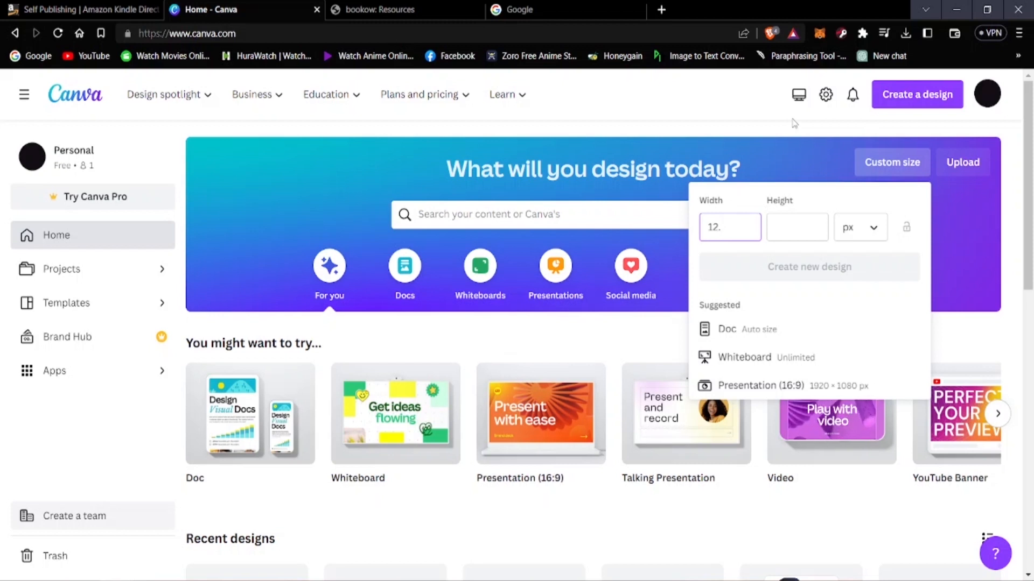
text(.5)
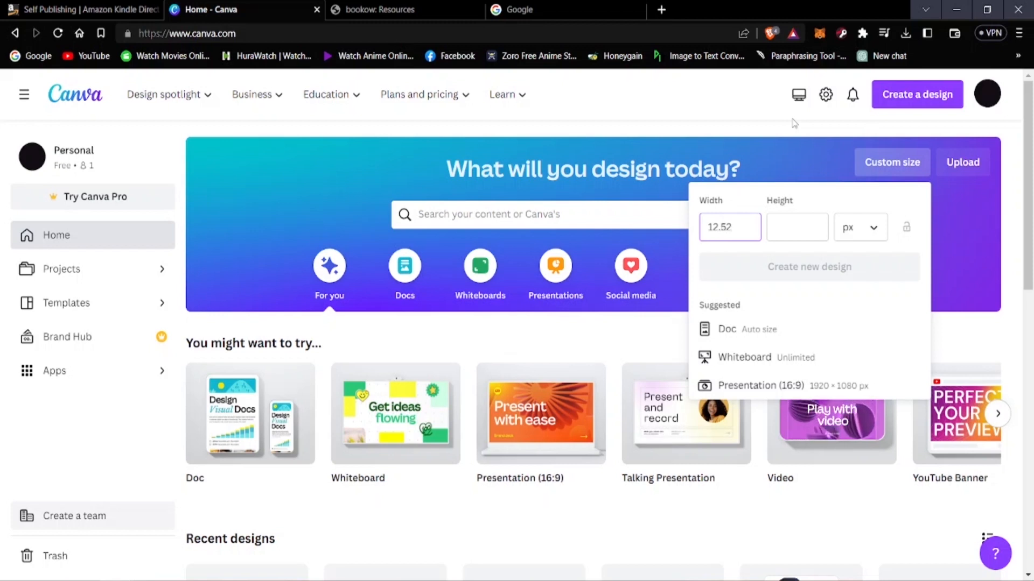
text(2)
key(Tab)
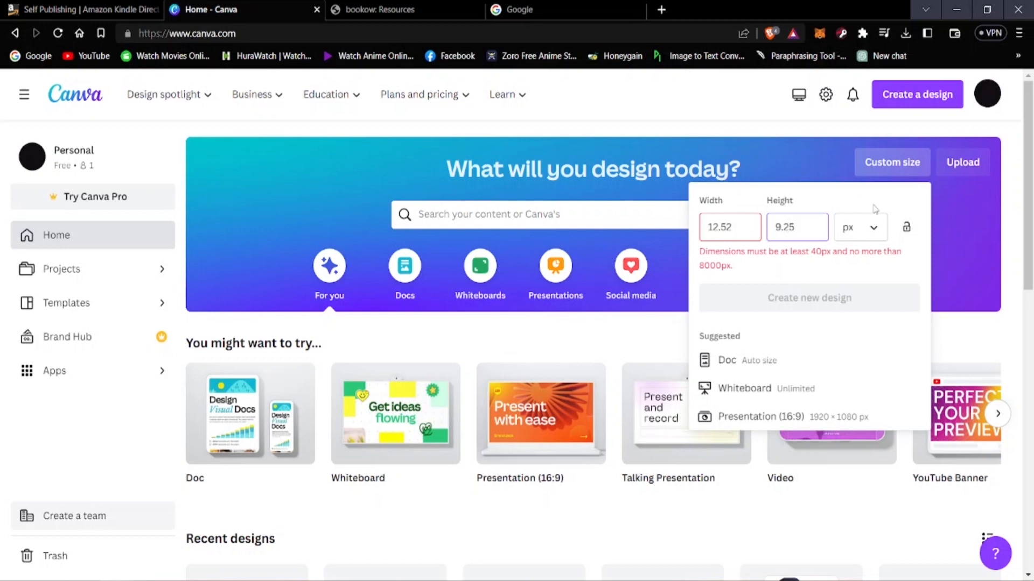
click(867, 233)
click(853, 298)
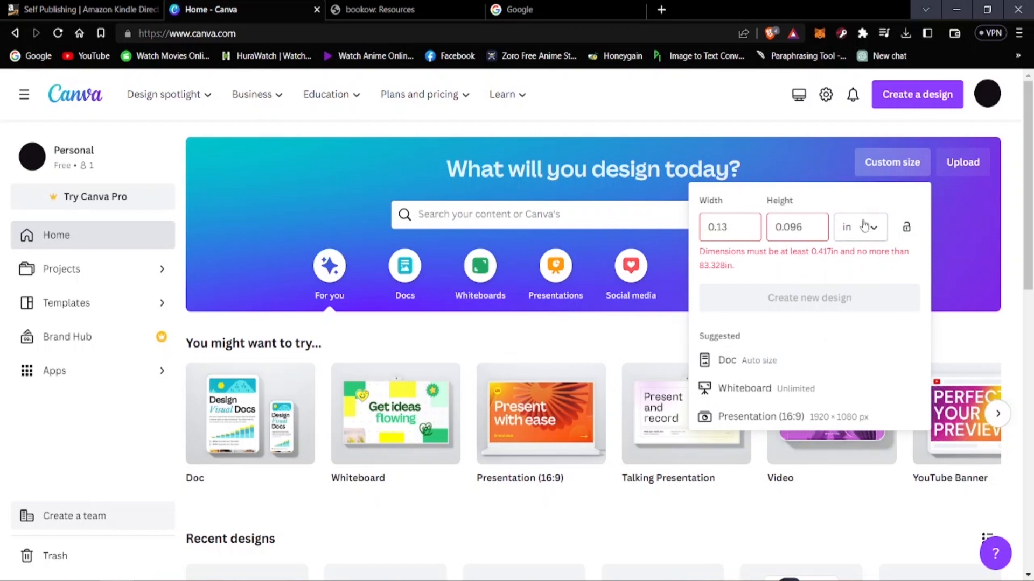
- Re-enter the custom size as 12.52 in wide by 9.25 in high and create the new design
scroll(801, 330, down, 3)
scroll(801, 334, up, 2)
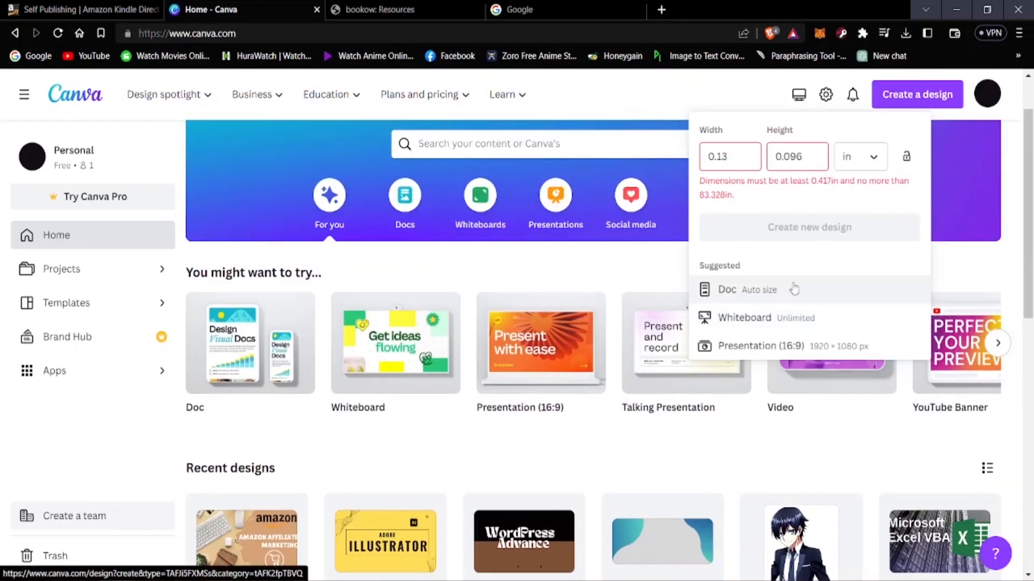
scroll(812, 231, up, 2)
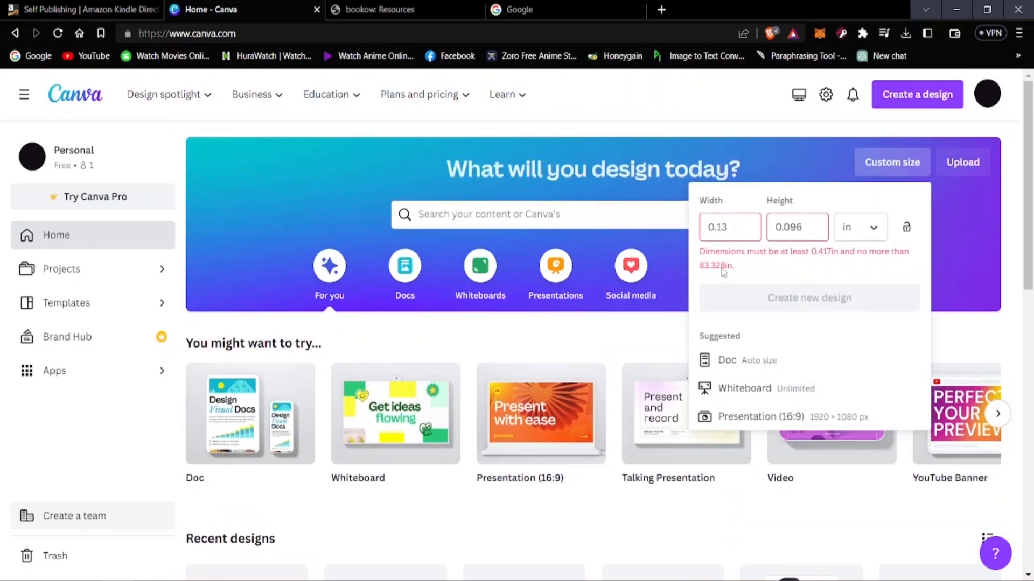
key(alt)
click(734, 230)
key(BackSpace)
drag(800, 221, 771, 232)
key(BackSpace)
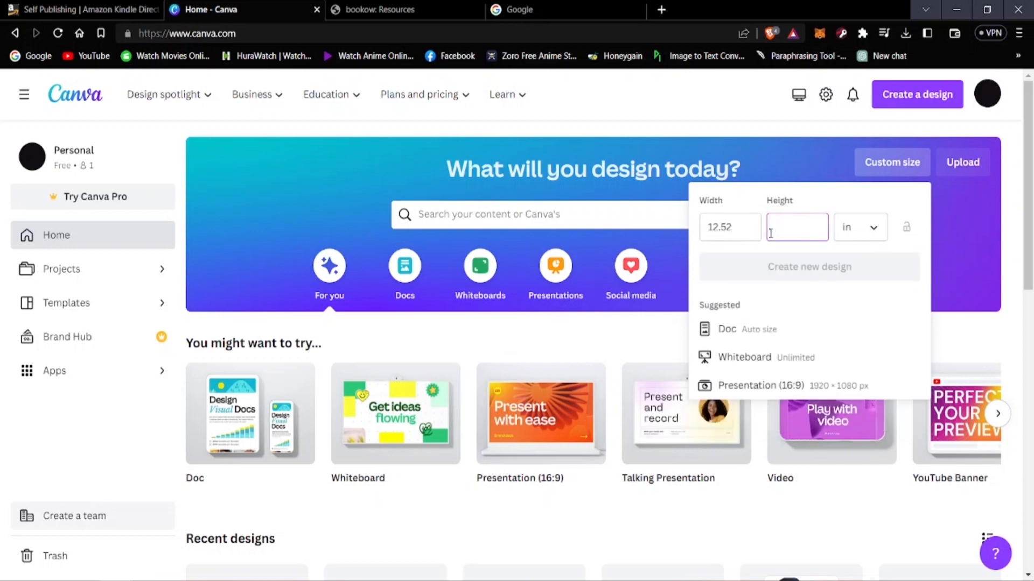
text(9.)
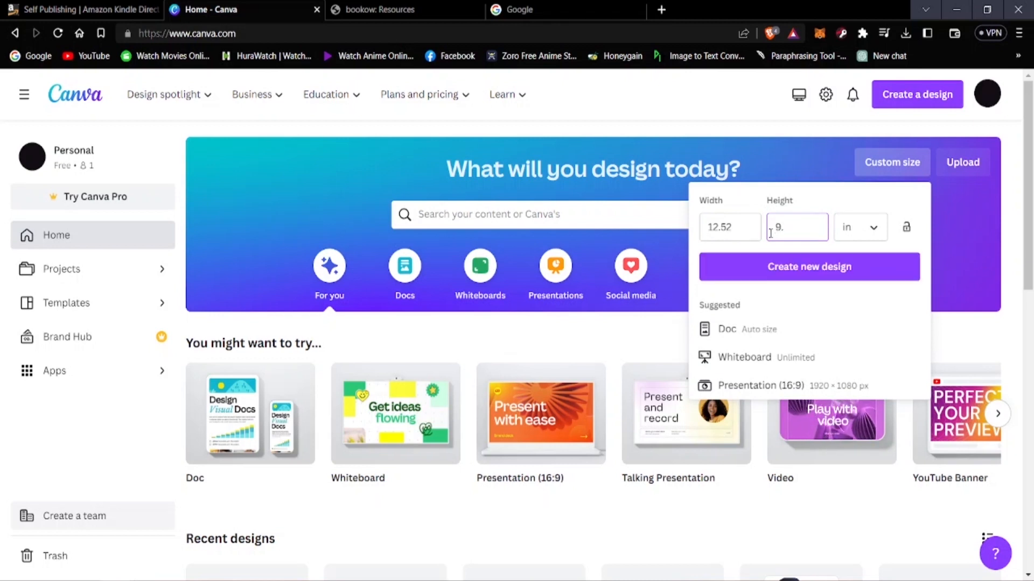
text(25)
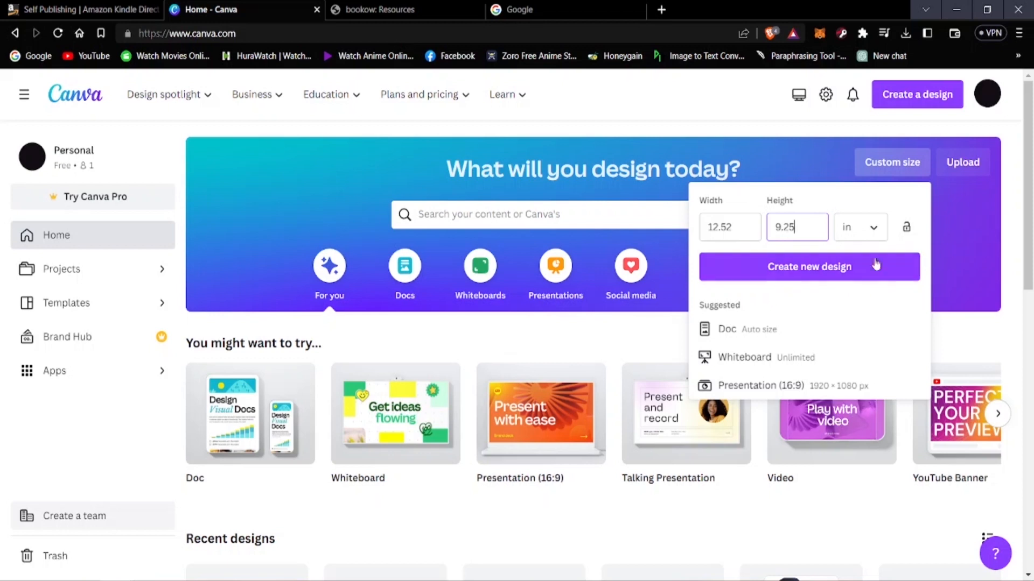
click(812, 279)
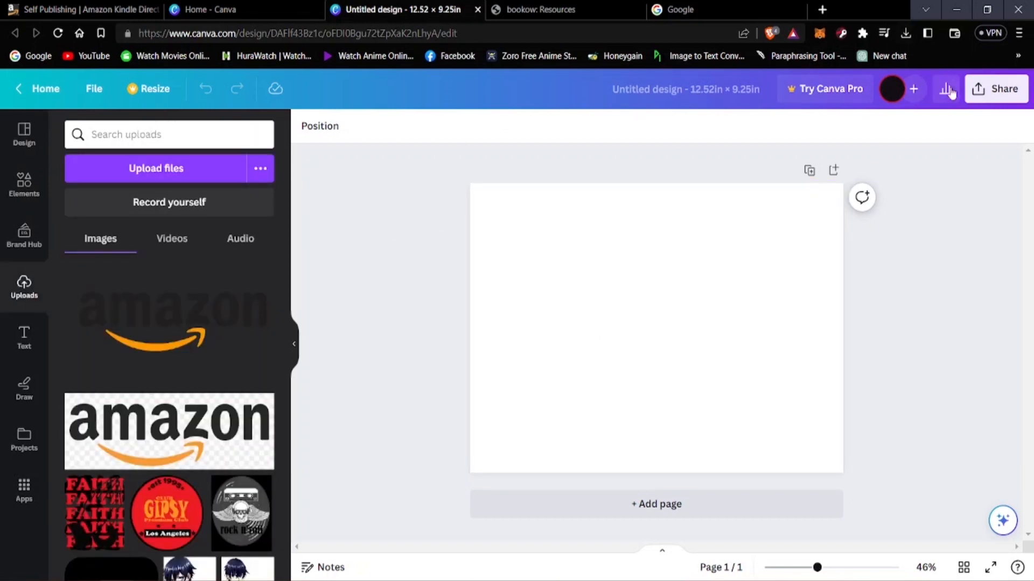
- Import the downloaded kdp_paperback_6x9_120_white PDF into Canva, place it on the blank page and size it to cover the whole page
click(901, 37)
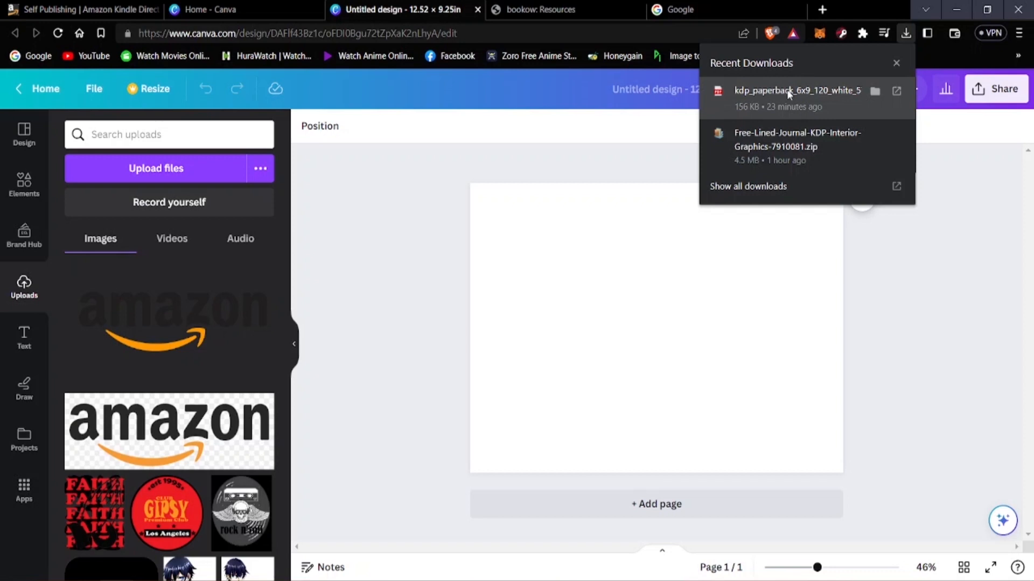
drag(786, 89, 155, 242)
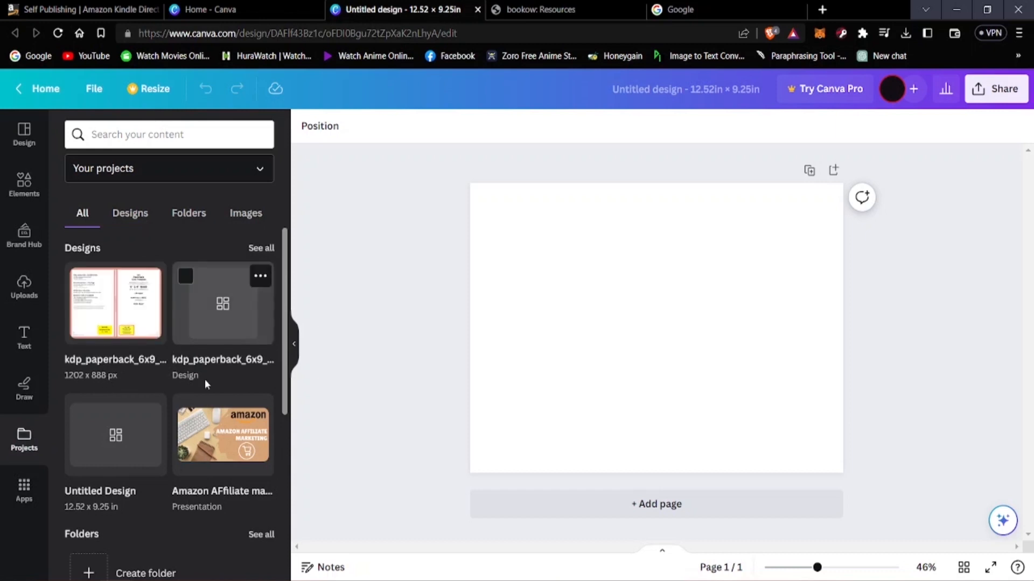
click(118, 315)
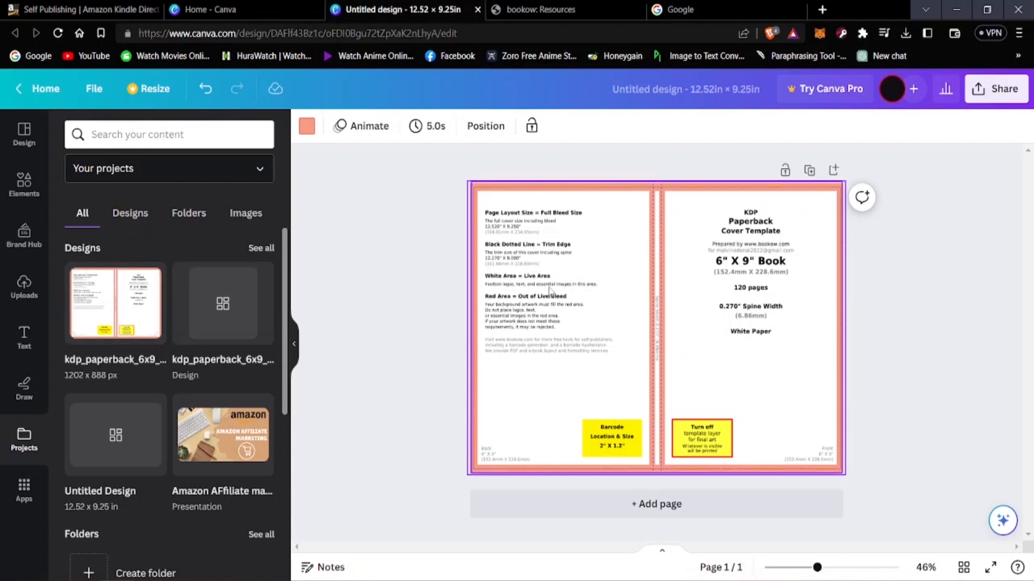
click(837, 470)
drag(842, 472, 861, 461)
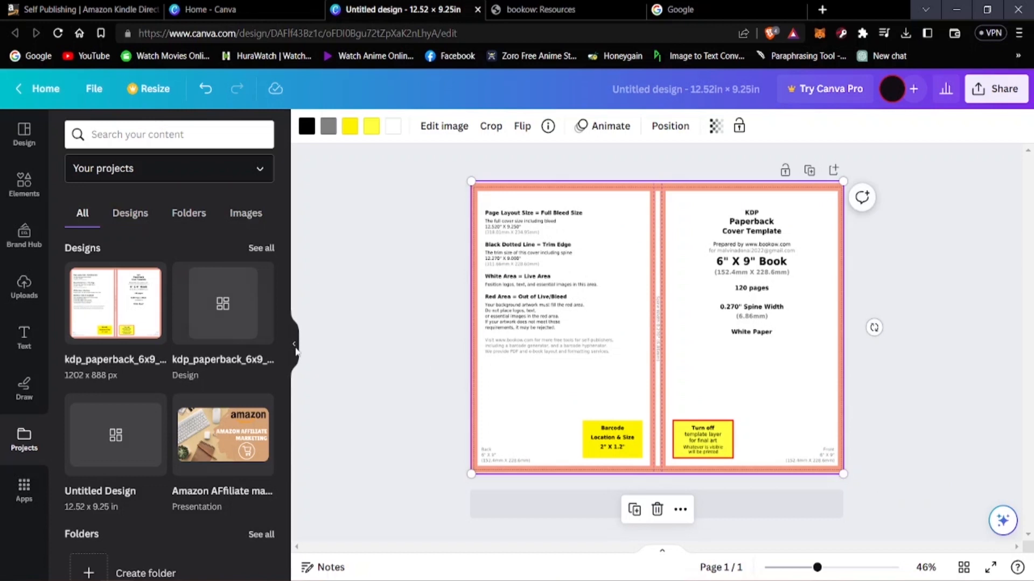
- Reload the 12.52 × 9.25 in cover design in the Canva editor
click(186, 339)
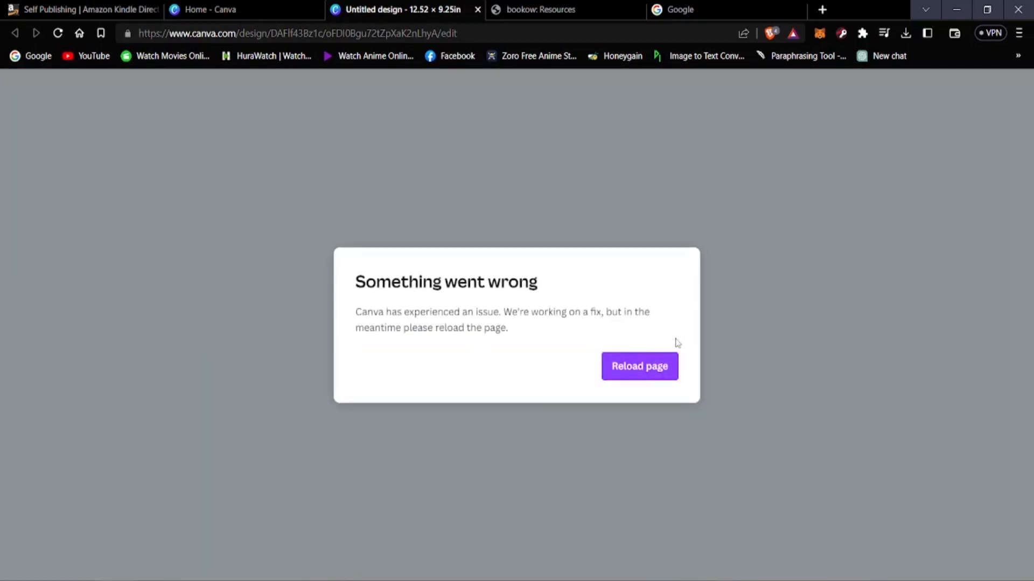
click(191, 9)
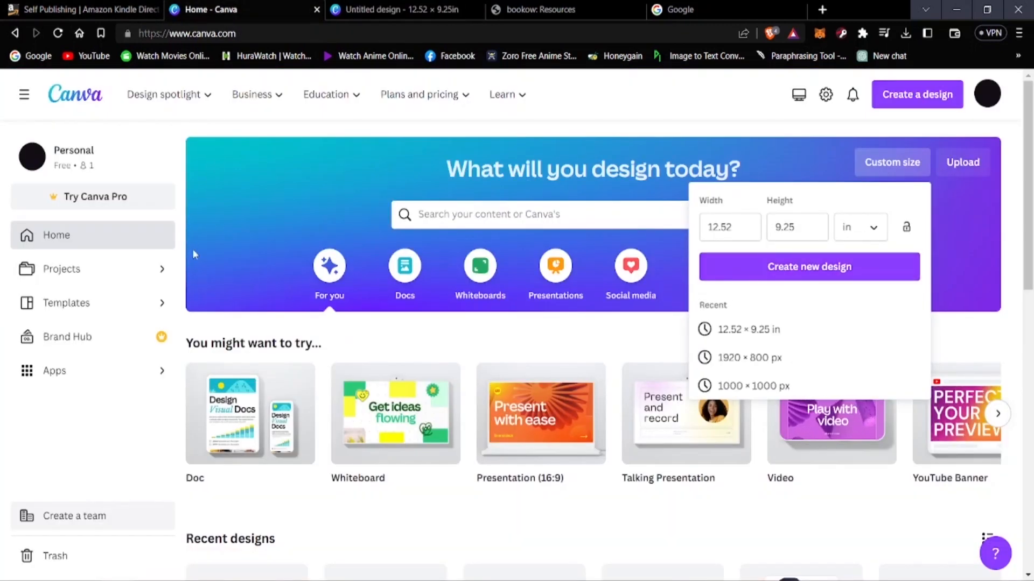
click(431, 7)
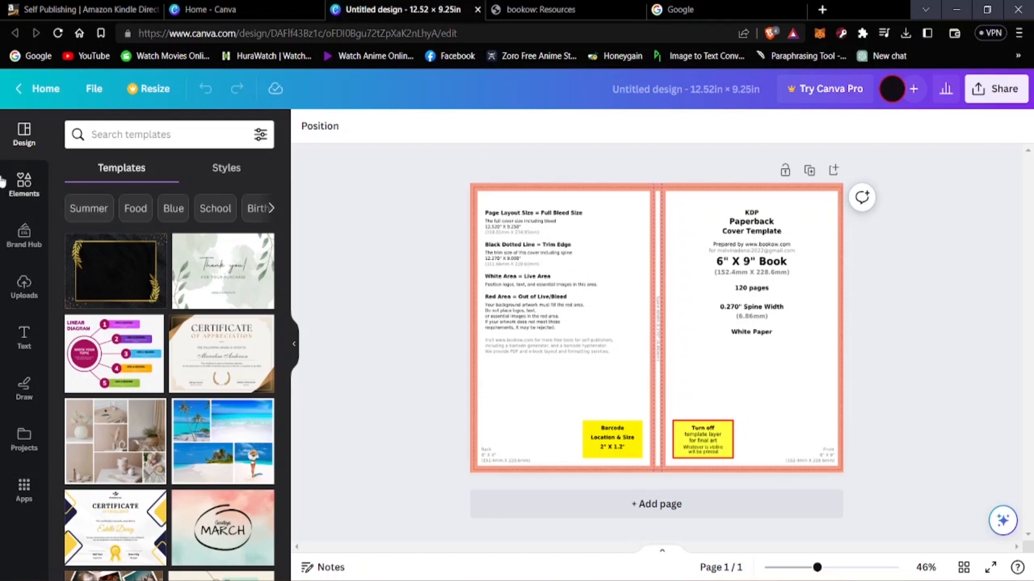
- Add the sharp-cornered square shape to the cover template and enlarge it until it nearly fills the page
click(16, 187)
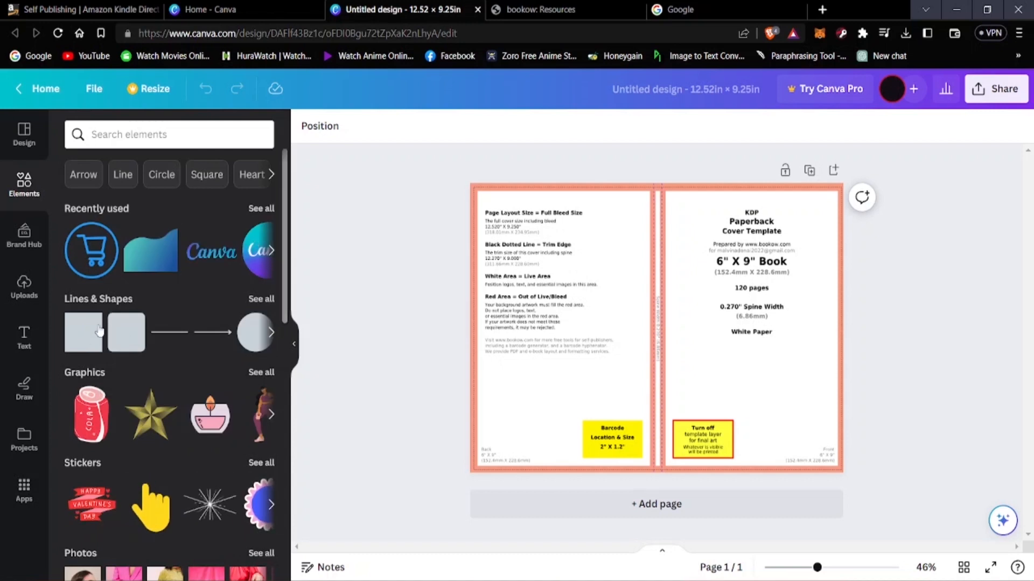
click(88, 329)
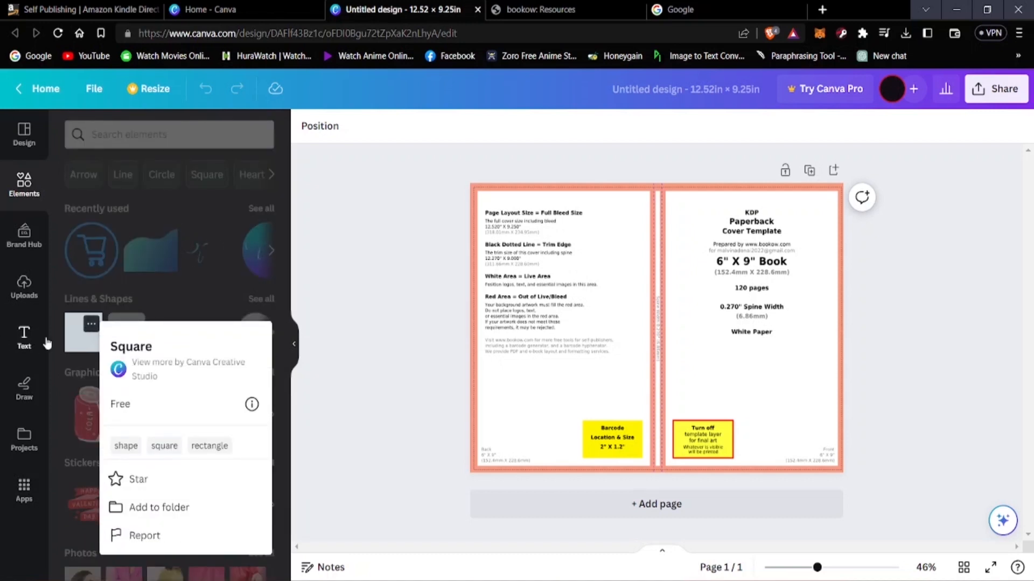
drag(79, 344, 547, 238)
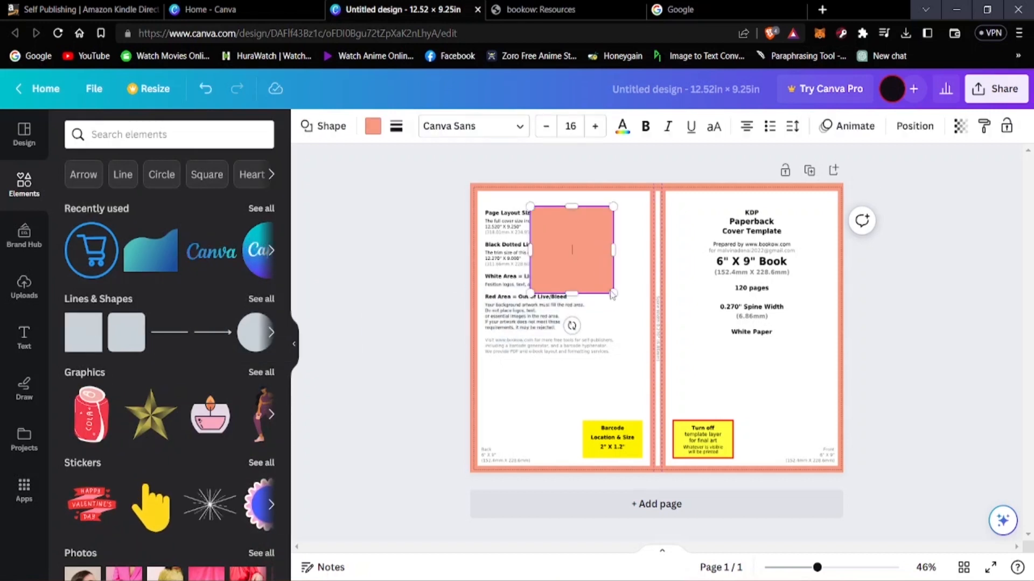
drag(615, 291, 689, 366)
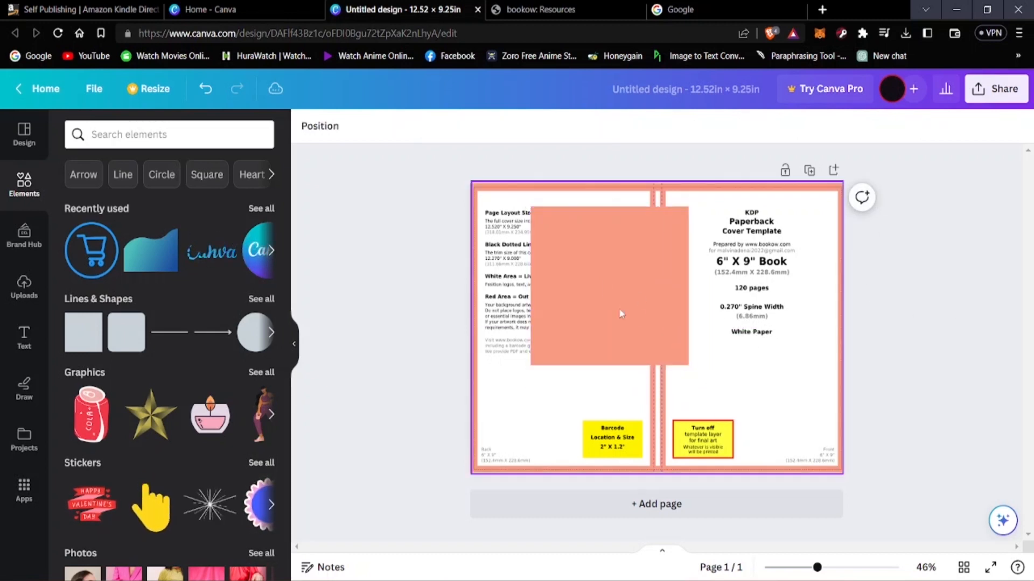
drag(597, 299, 620, 318)
drag(719, 384, 836, 466)
drag(560, 226, 475, 191)
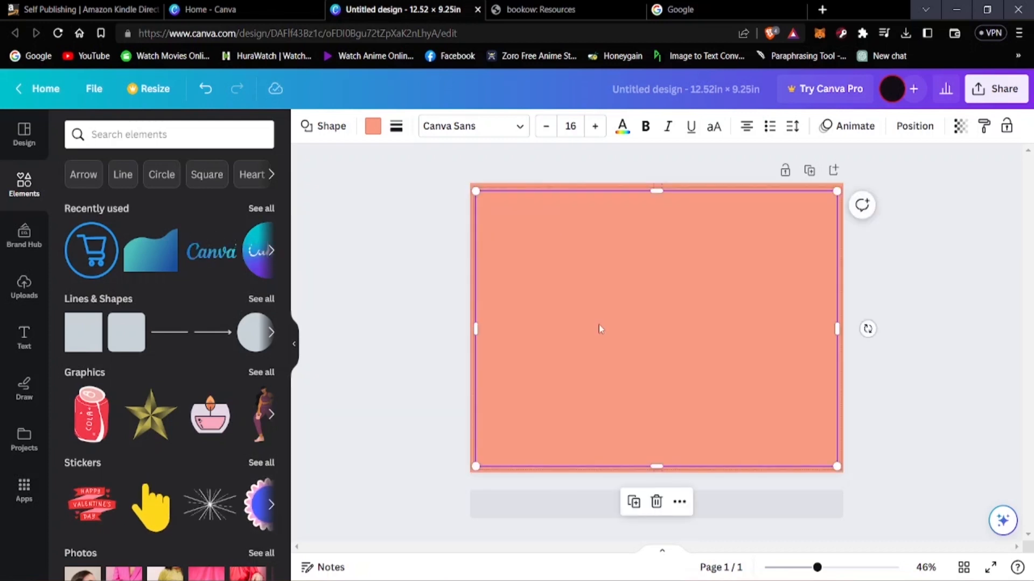
- Fine-tune the square over the template to about 12.1 × 9 in and set its transparency to 29
drag(599, 325, 600, 325)
click(884, 286)
click(833, 468)
drag(838, 465, 838, 468)
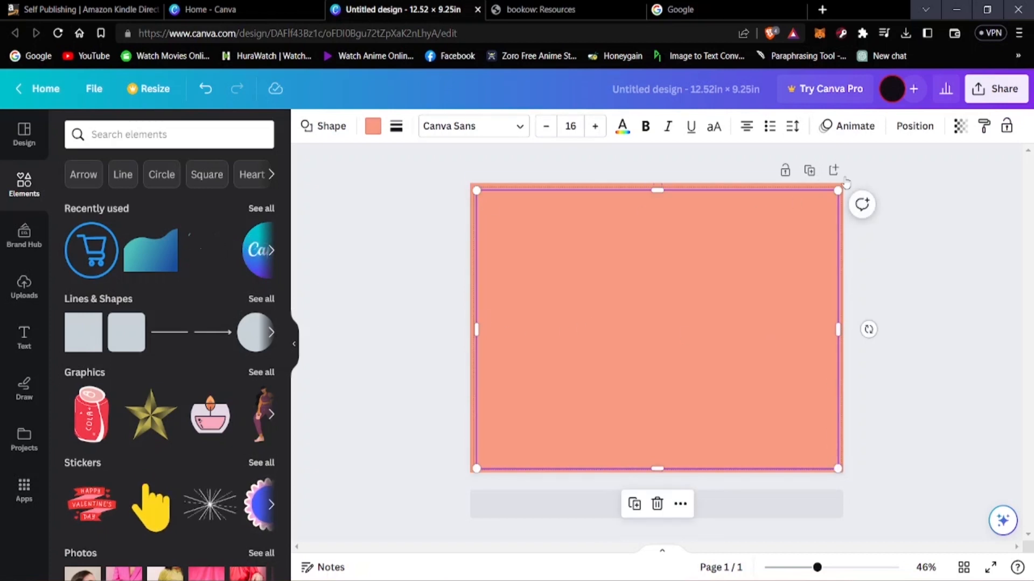
drag(836, 188, 837, 185)
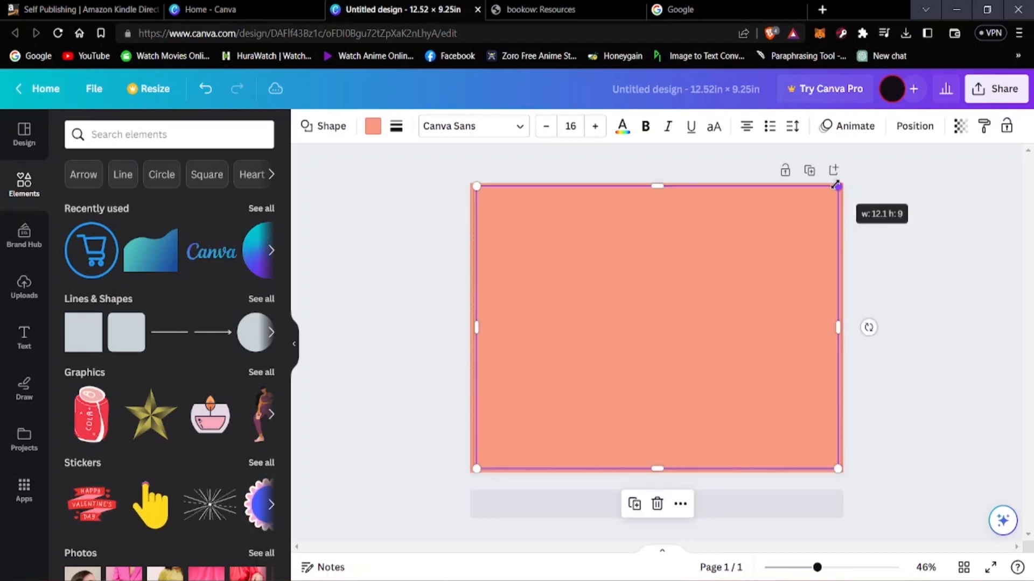
click(978, 290)
drag(740, 329, 738, 327)
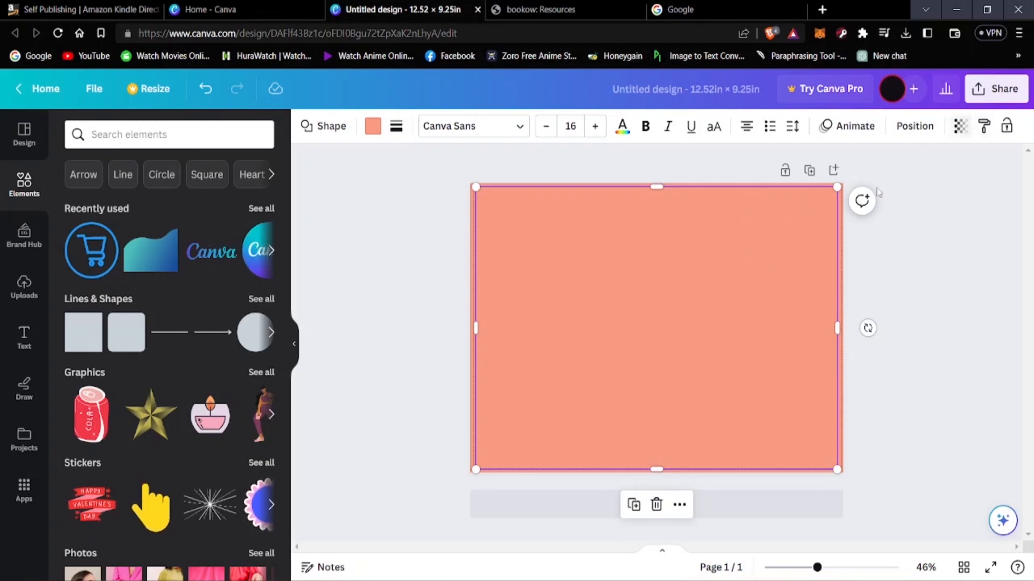
click(960, 130)
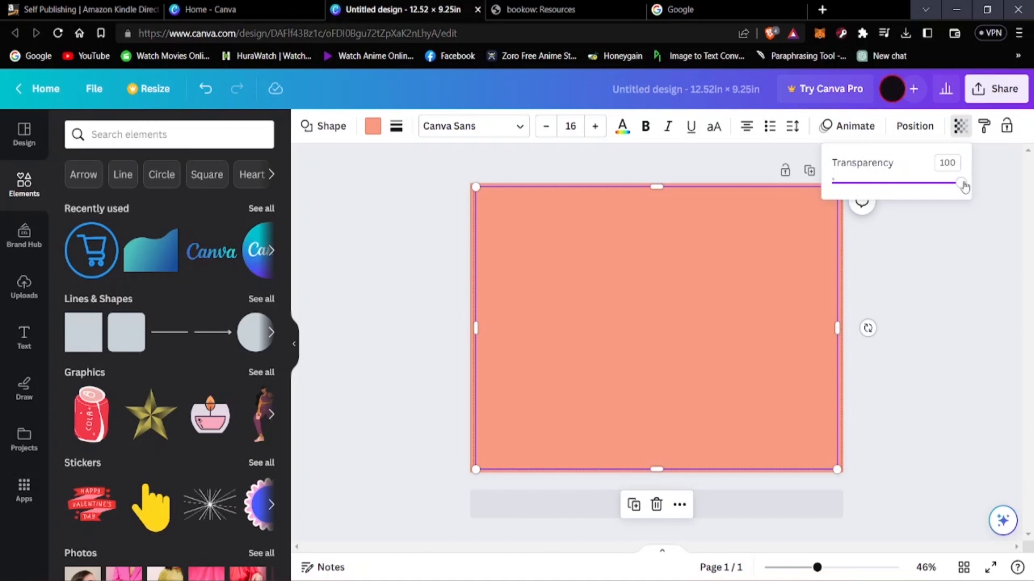
drag(962, 184, 869, 189)
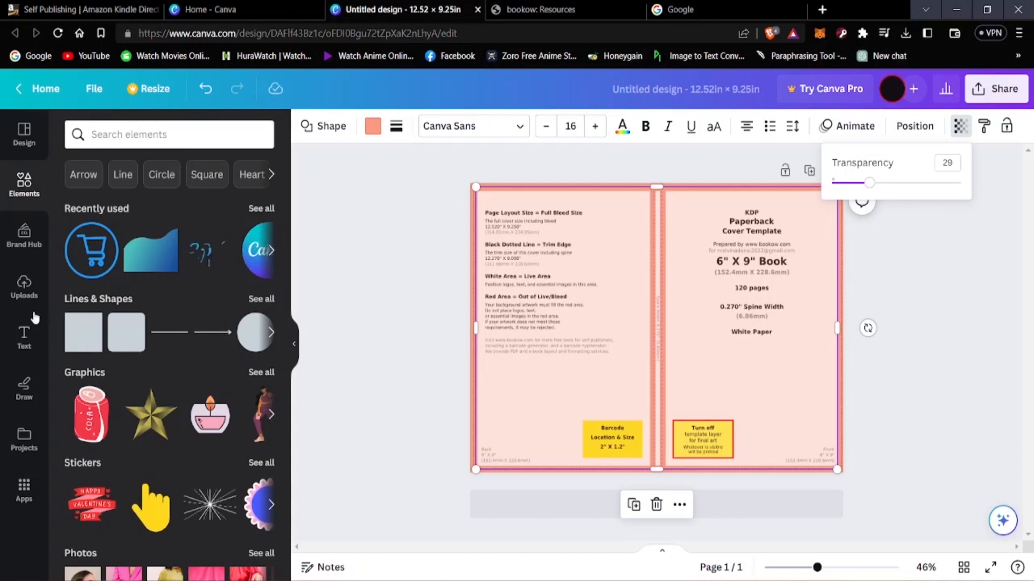
- Browse the elements library's categories, including photos, frames, grids and graphic collections, for cover decoration
scroll(151, 308, down, 6)
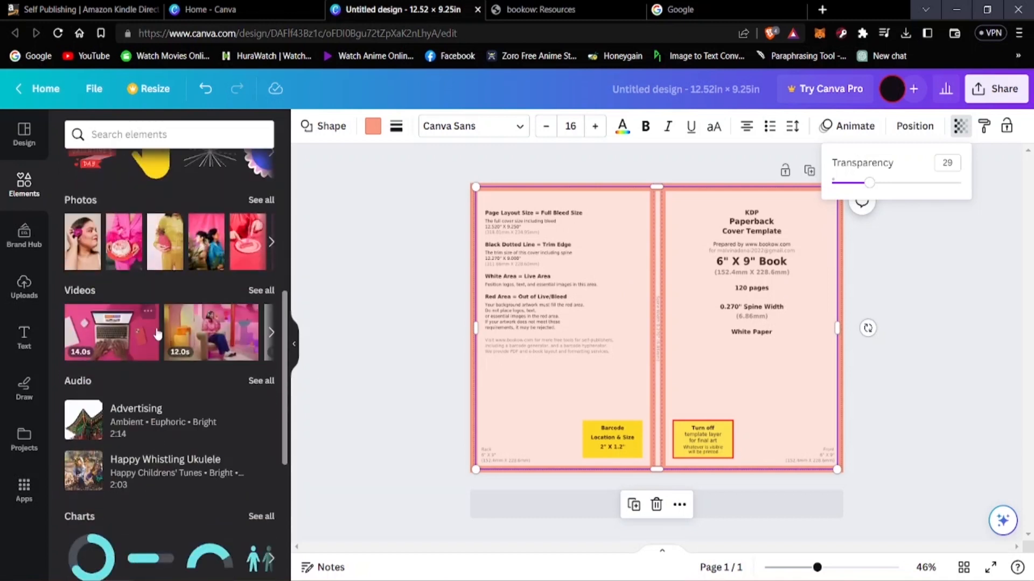
scroll(159, 328, up, 6)
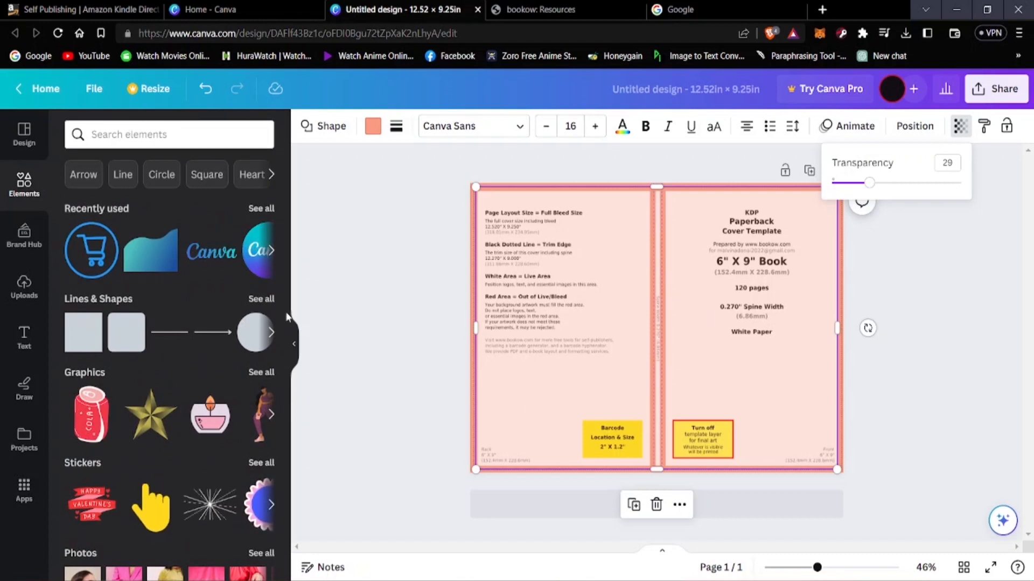
scroll(141, 396, down, 1)
scroll(141, 396, down, 3)
scroll(141, 395, up, 4)
scroll(141, 396, down, 3)
scroll(140, 396, down, 12)
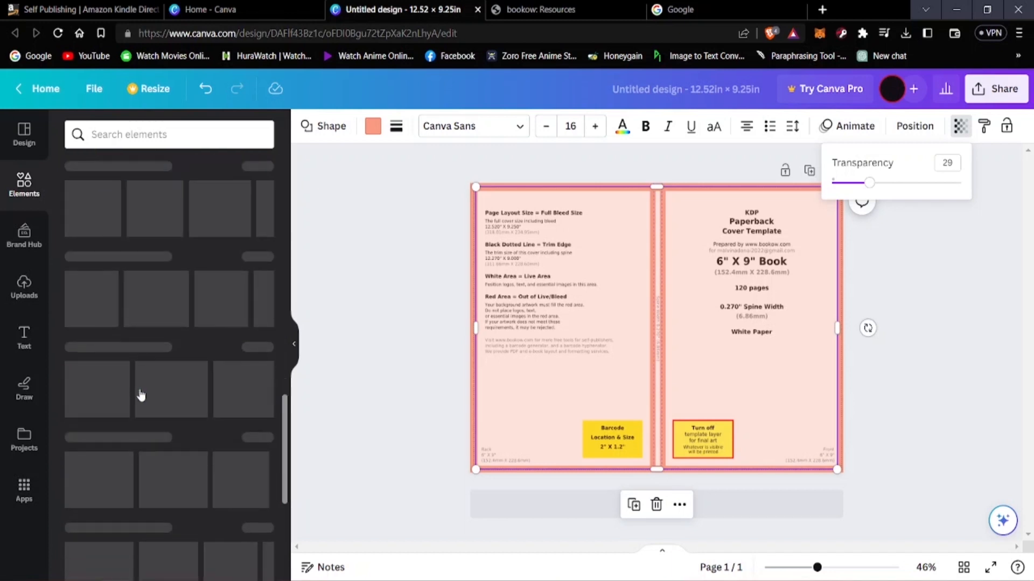
scroll(139, 389, up, 5)
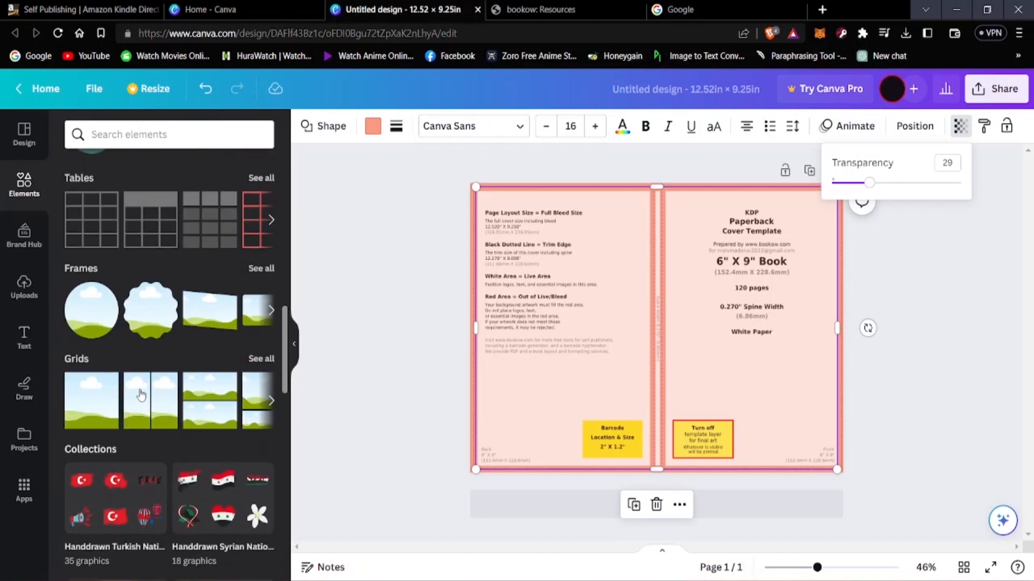
scroll(139, 388, down, 2)
scroll(139, 389, down, 8)
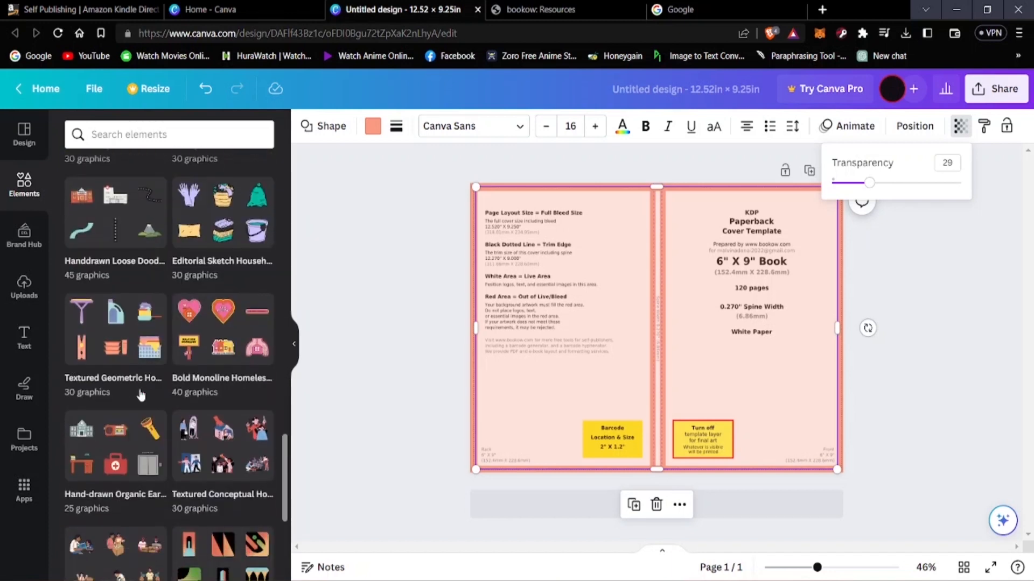
scroll(124, 398, down, 6)
scroll(124, 425, up, 7)
scroll(123, 427, up, 15)
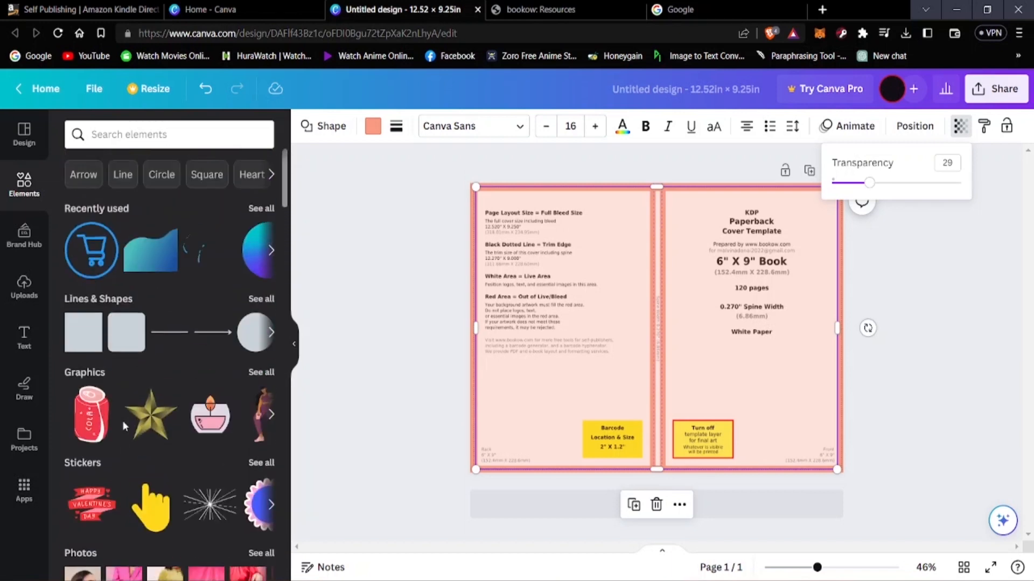
- Search the elements library for flowers, add the black line-art flower branch, rotate it and place it across the upper spine area
click(154, 141)
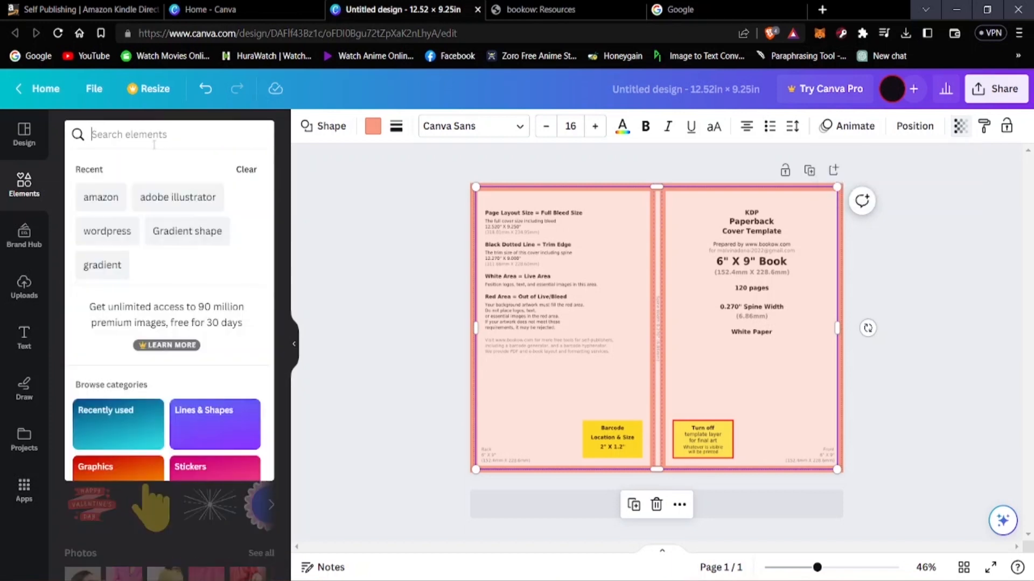
text(flowers)
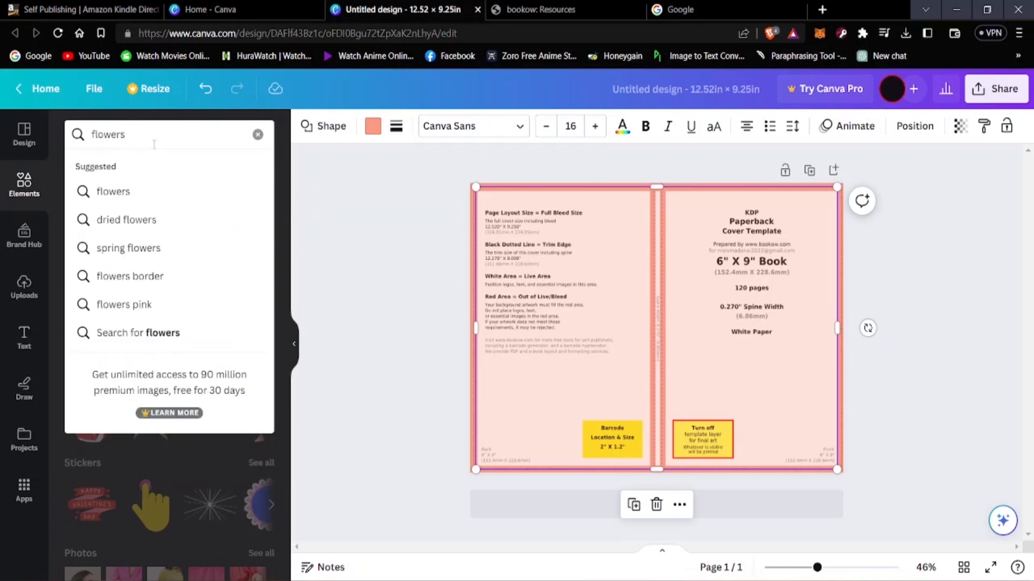
key(Return)
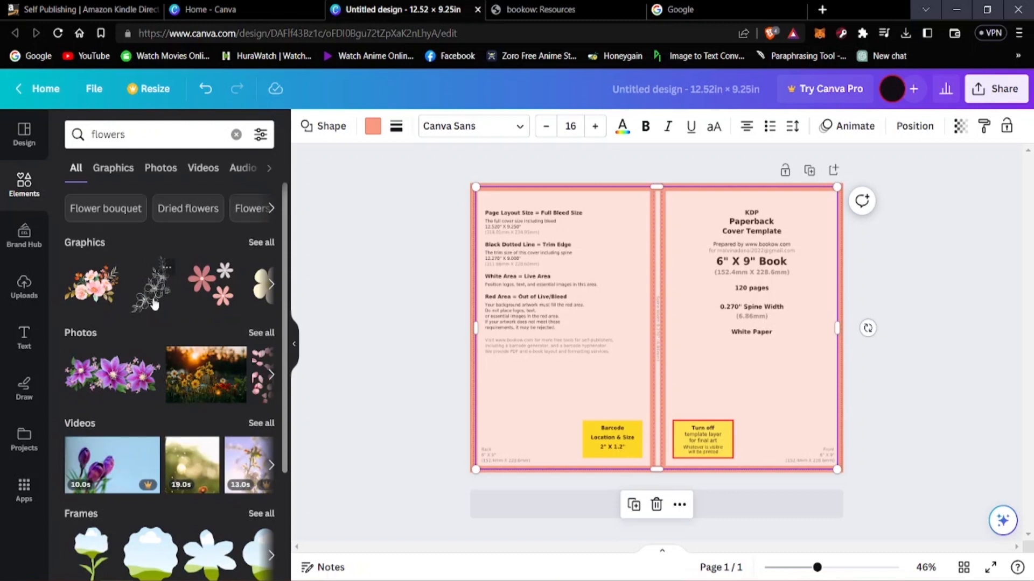
drag(151, 305, 636, 349)
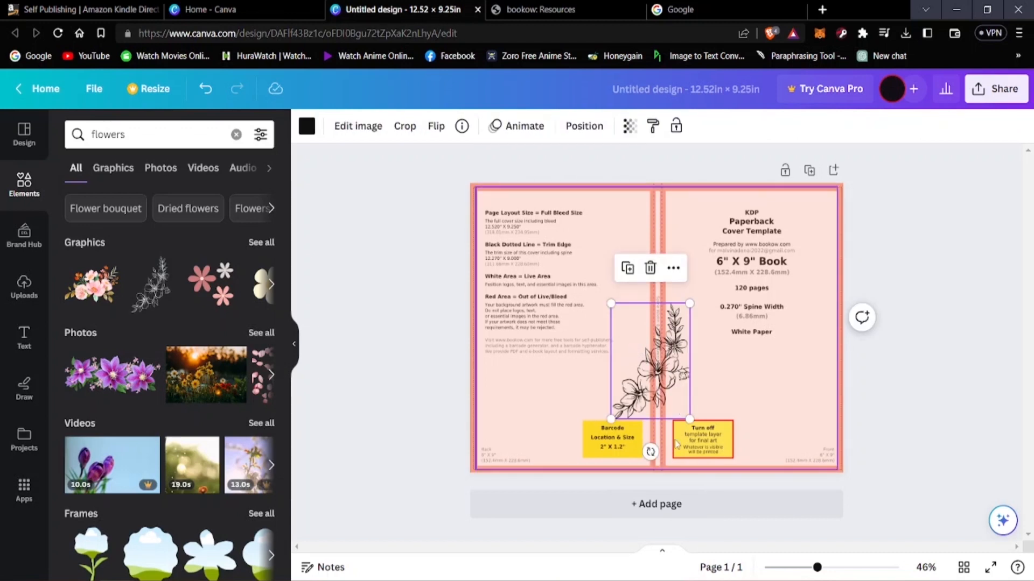
drag(650, 451, 567, 349)
drag(668, 356, 668, 243)
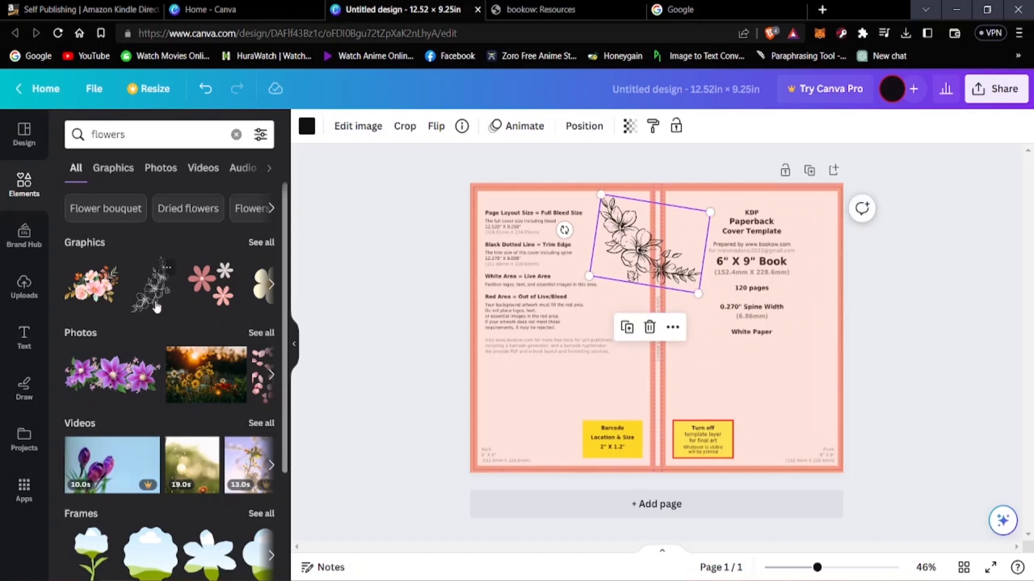
- Place a second copy of the flower branch on the lower back cover and check the upper branch's transparency setting
drag(156, 308, 562, 379)
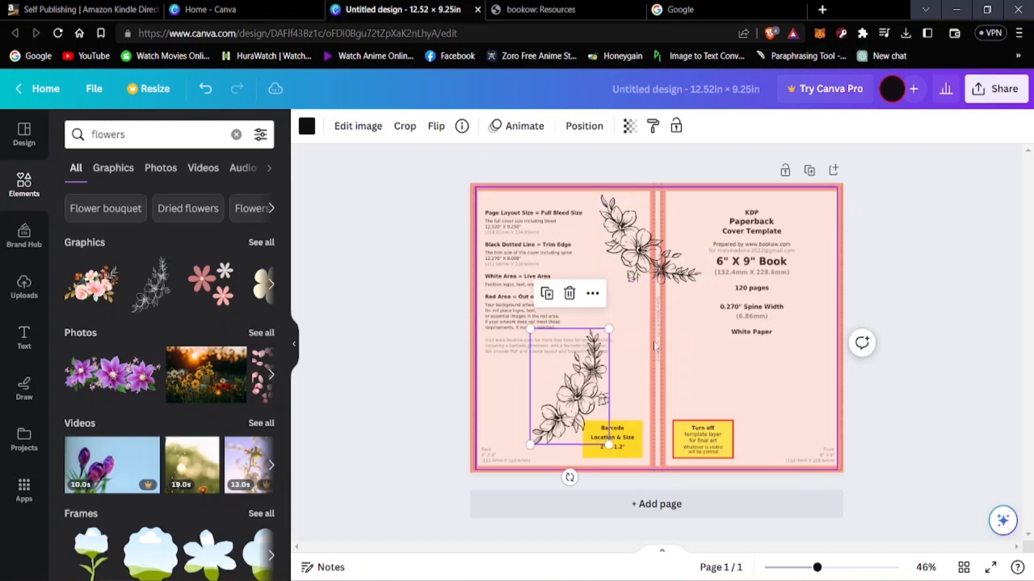
click(710, 338)
click(630, 238)
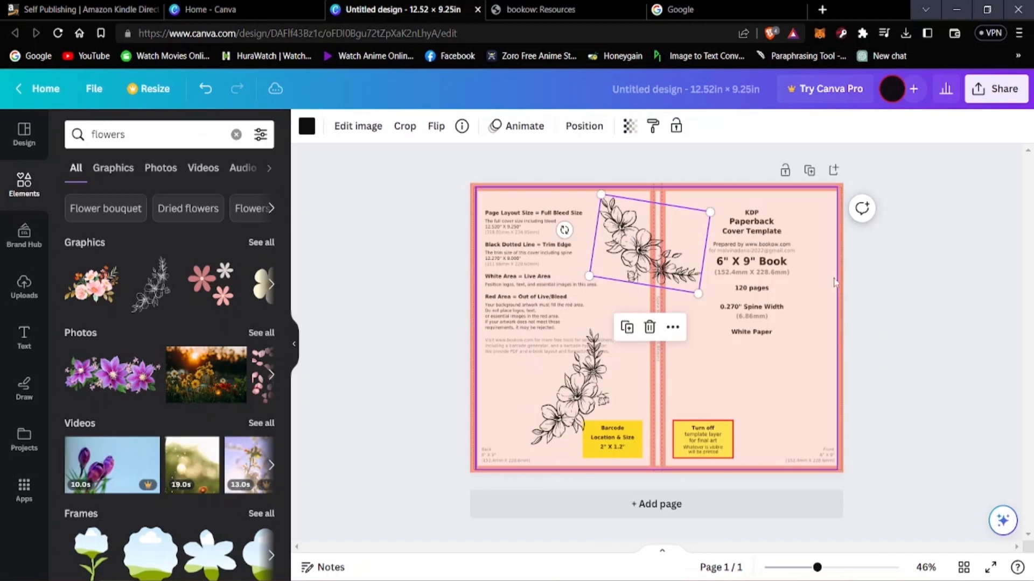
click(630, 127)
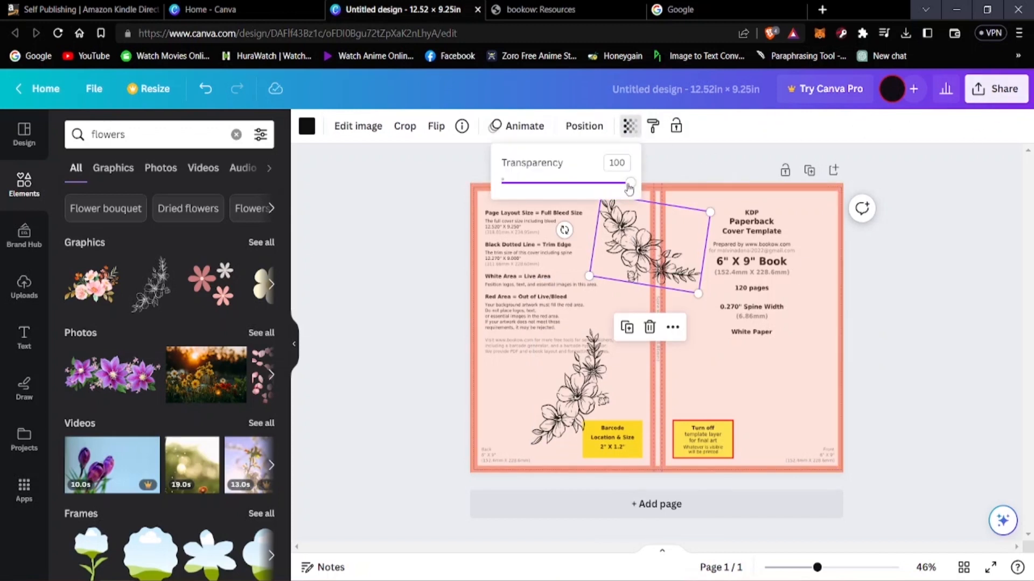
click(709, 159)
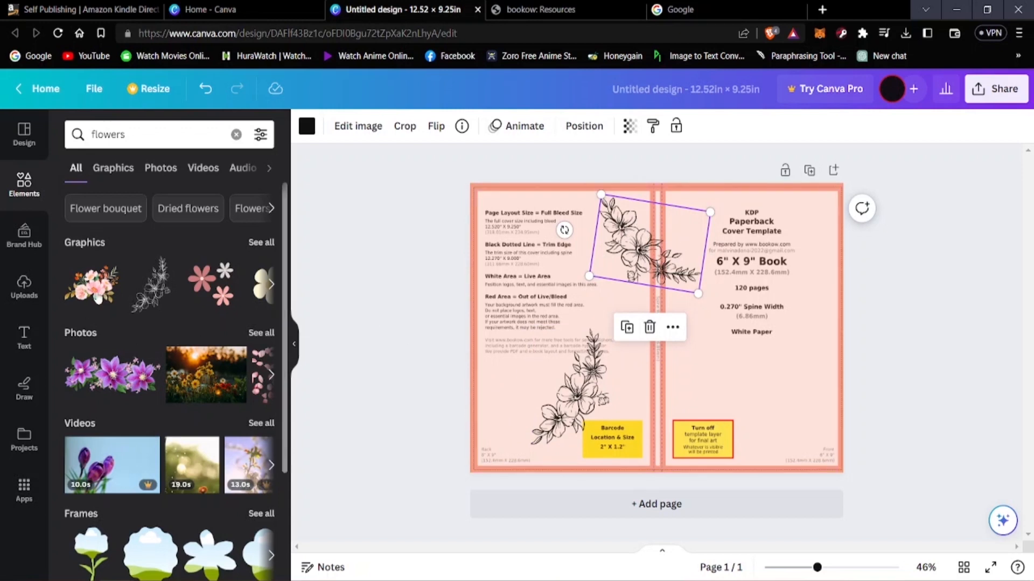
click(272, 285)
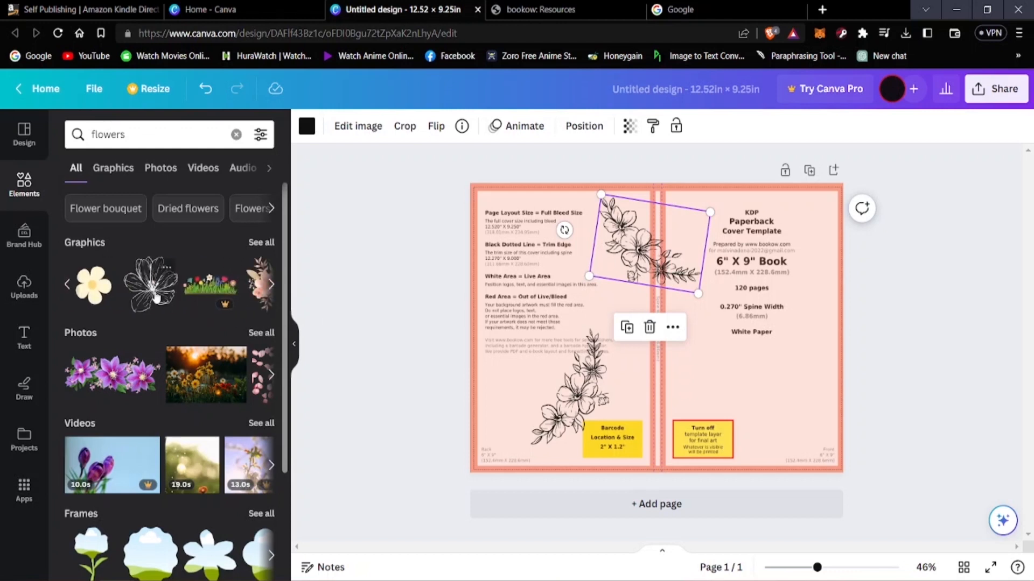
click(156, 297)
mouse_move(672, 344)
mouse_down()
mouse_move(676, 371)
mouse_move(748, 388)
mouse_move(735, 408)
mouse_move(679, 408)
mouse_move(674, 353)
mouse_up()
double_click(675, 358)
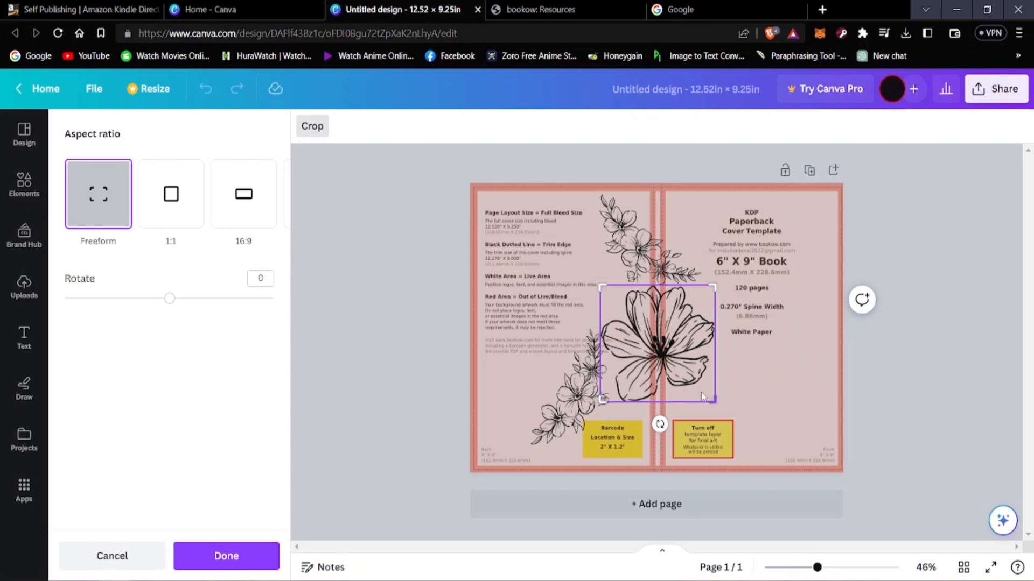
drag(715, 398, 741, 431)
click(876, 370)
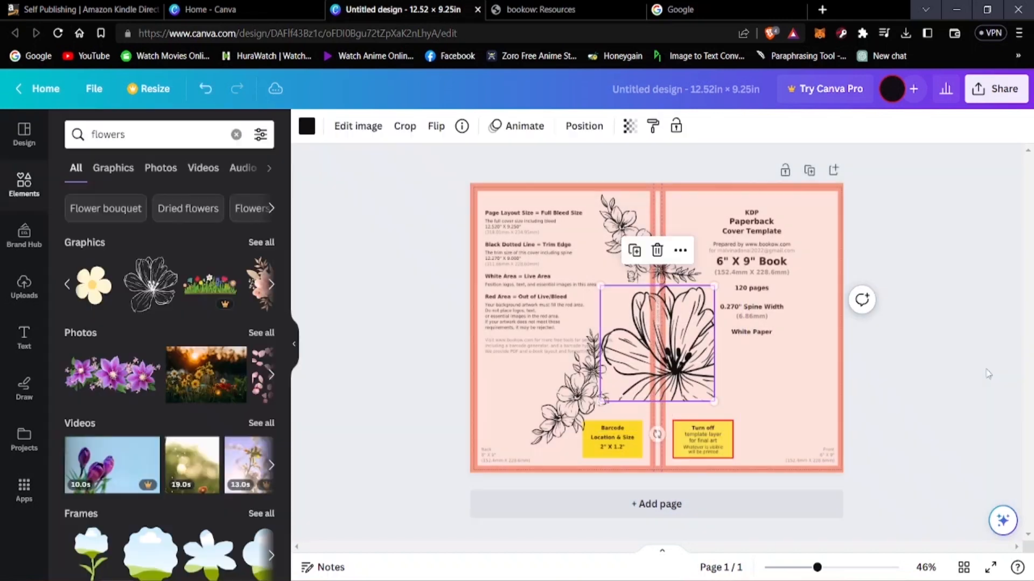
mouse_move(694, 377)
mouse_down()
mouse_move(695, 400)
mouse_move(696, 386)
mouse_up()
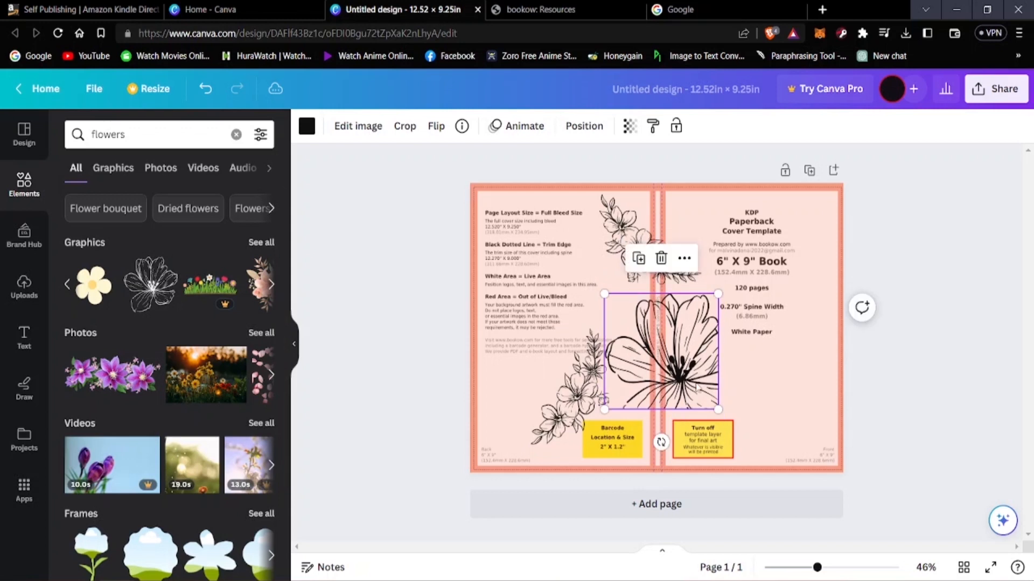
click(661, 259)
- Place the large outlined flower over the middle of the spine and the outlined long-stemmed flower bunch on the lower front cover
drag(165, 291, 641, 338)
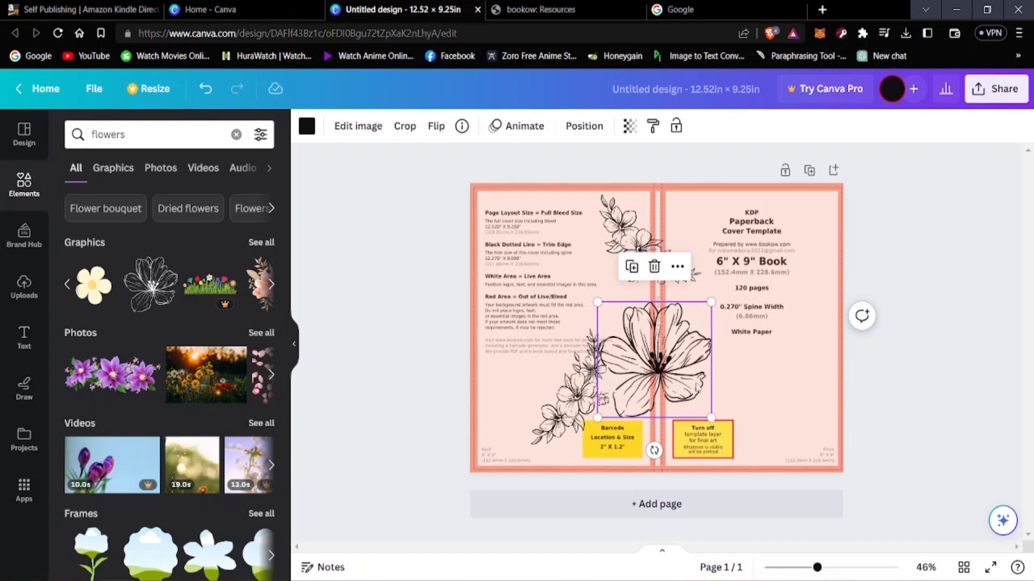
drag(698, 382, 700, 373)
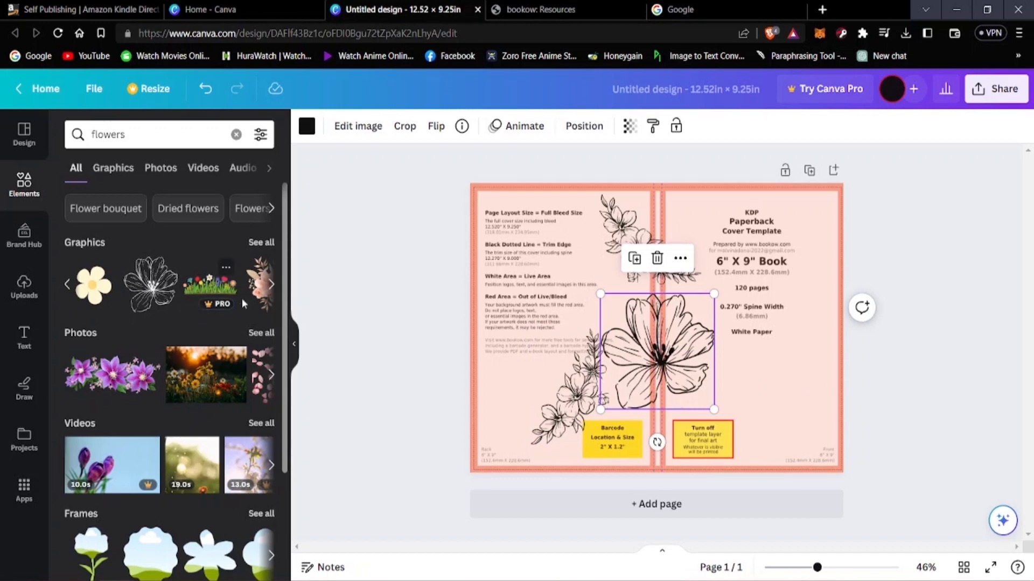
click(260, 241)
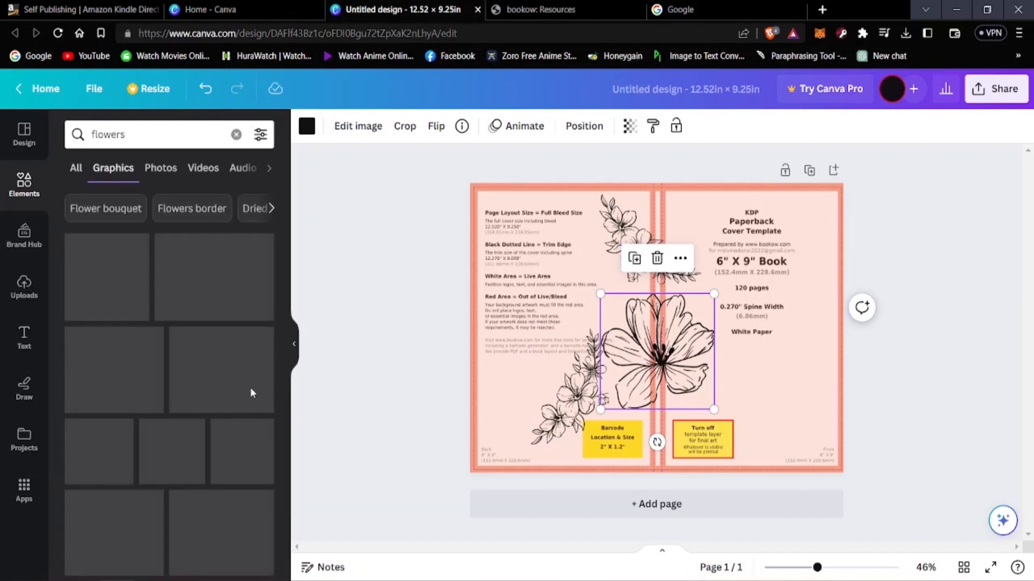
scroll(204, 395, down, 3)
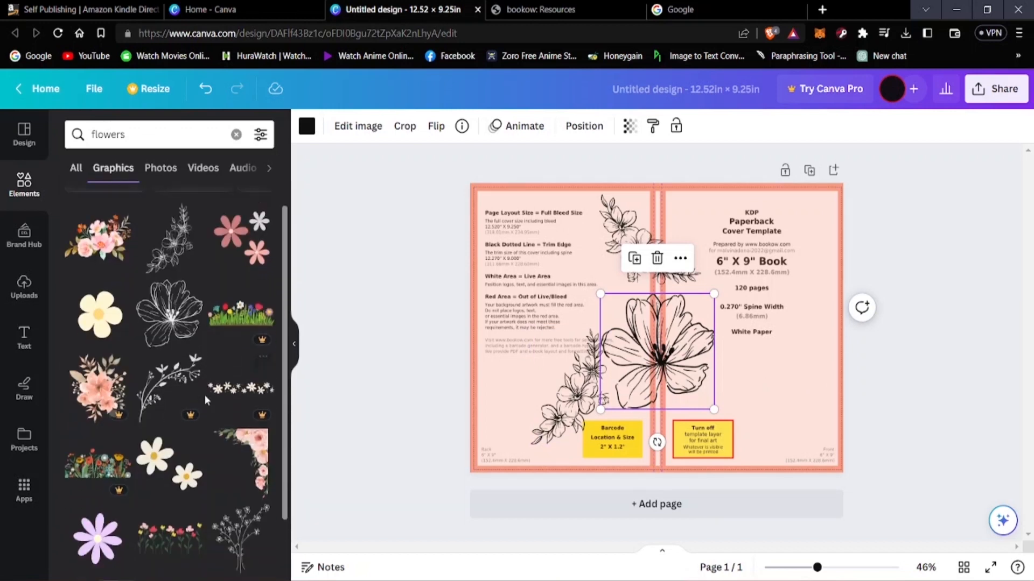
drag(236, 412, 779, 397)
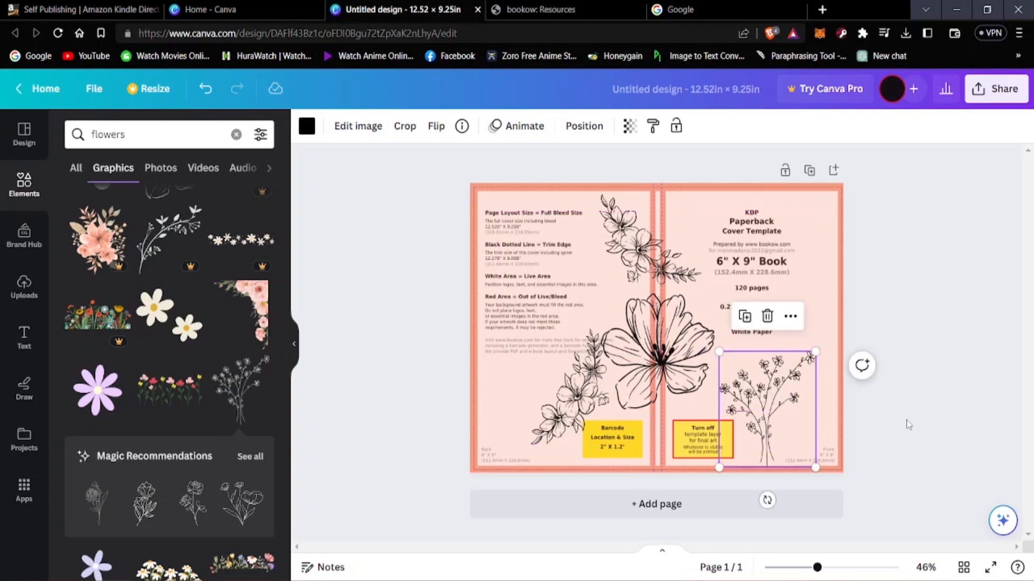
click(1000, 409)
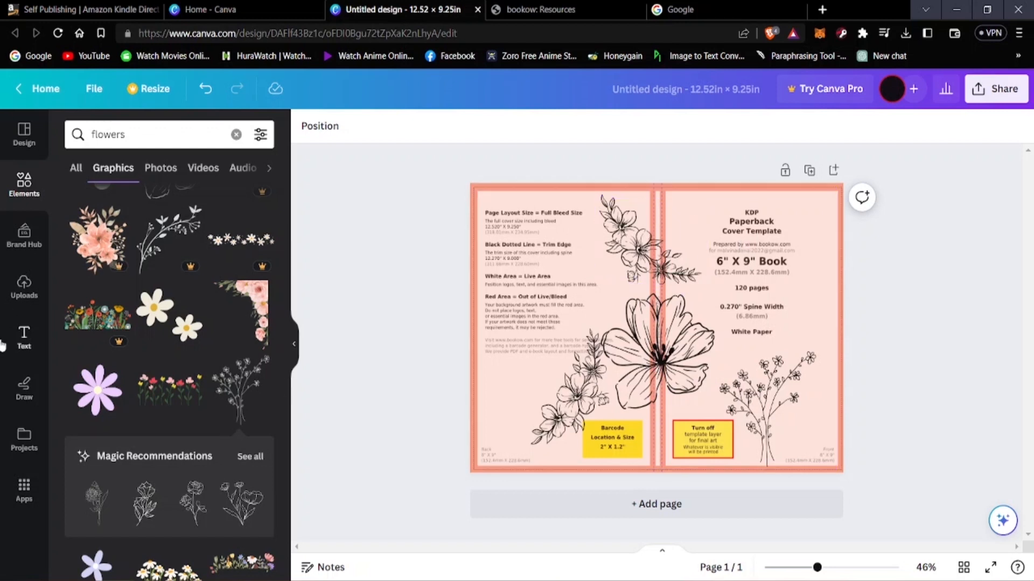
- Browse the text library's font combinations for a style that suits the cover
click(24, 337)
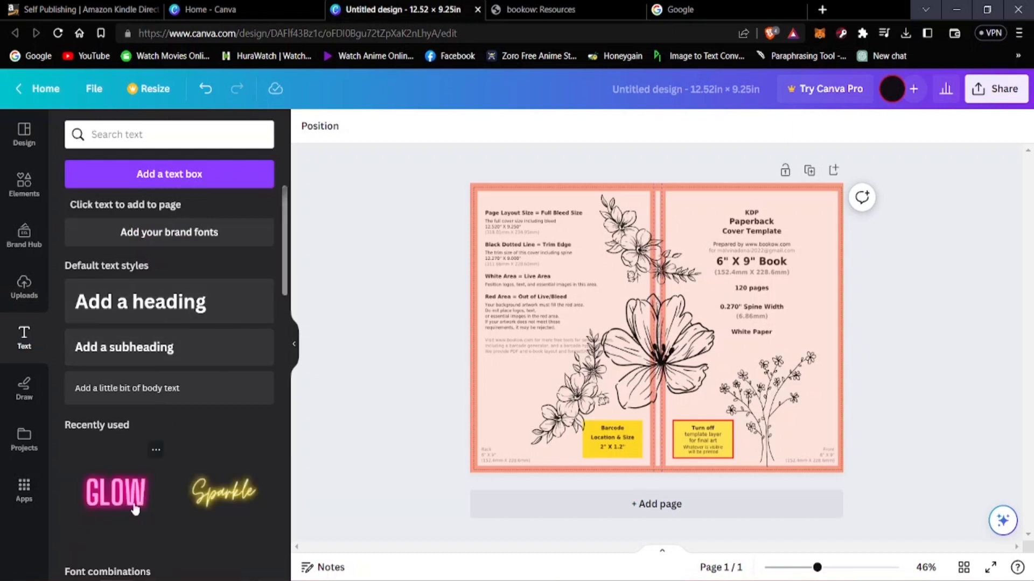
scroll(143, 377, down, 7)
scroll(133, 497, up, 5)
scroll(134, 500, up, 2)
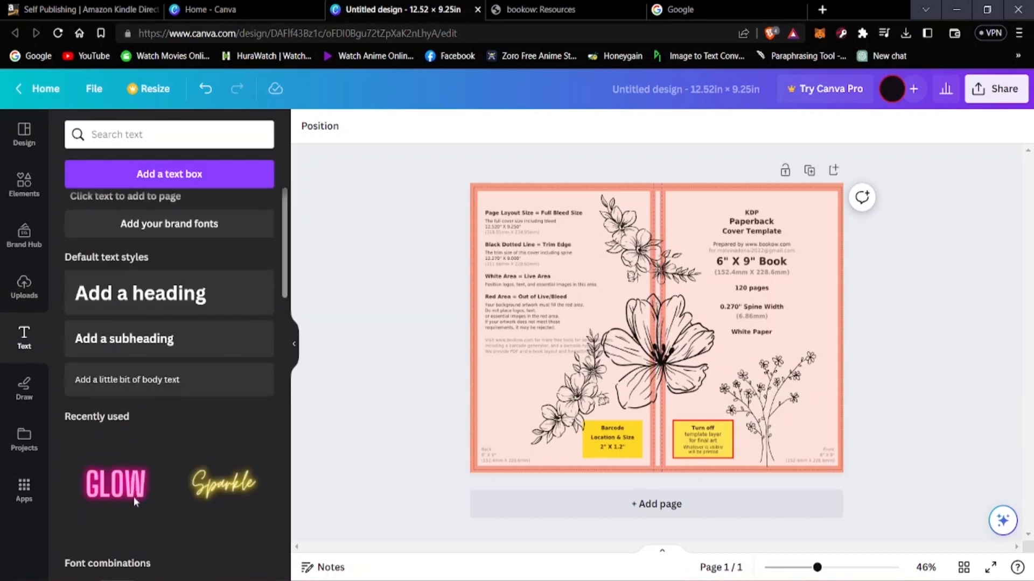
scroll(134, 501, down, 15)
scroll(135, 502, down, 10)
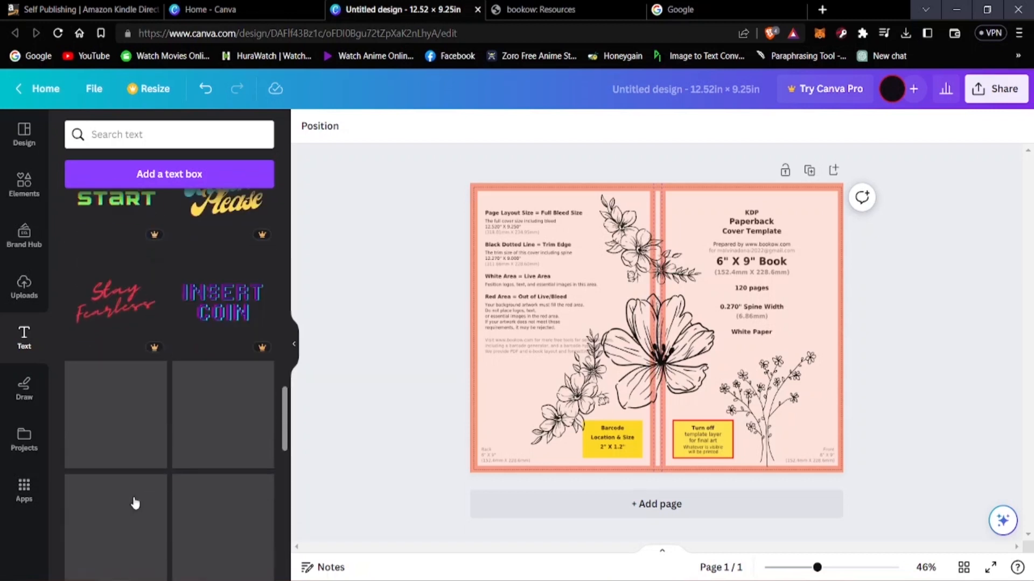
scroll(135, 503, down, 15)
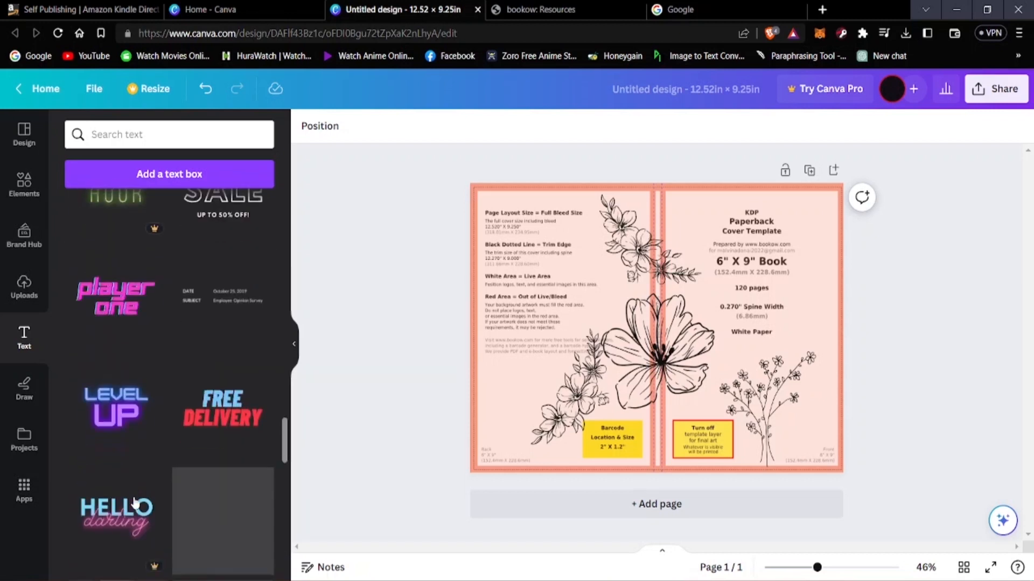
scroll(135, 503, up, 4)
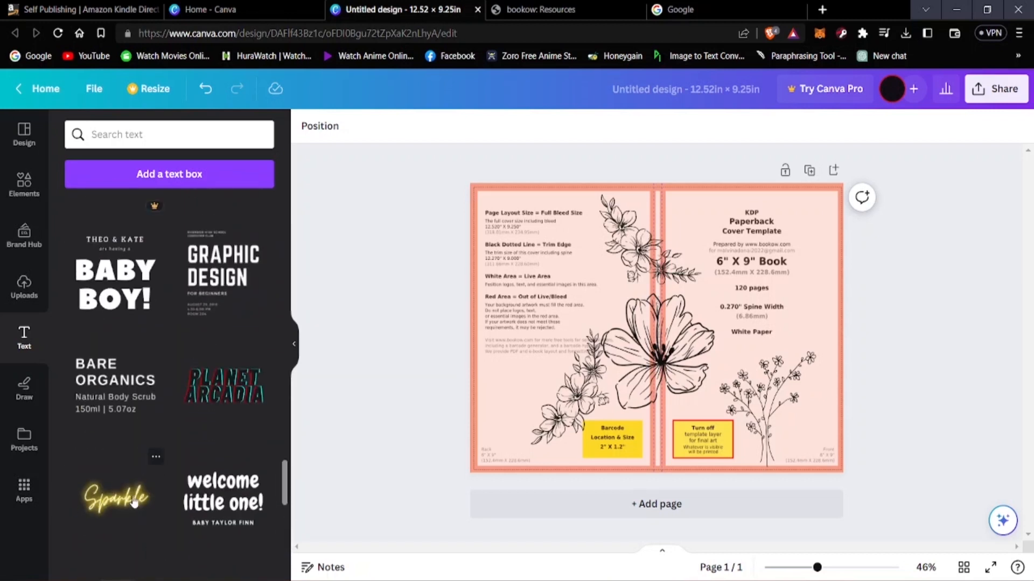
scroll(135, 503, down, 4)
scroll(148, 462, down, 15)
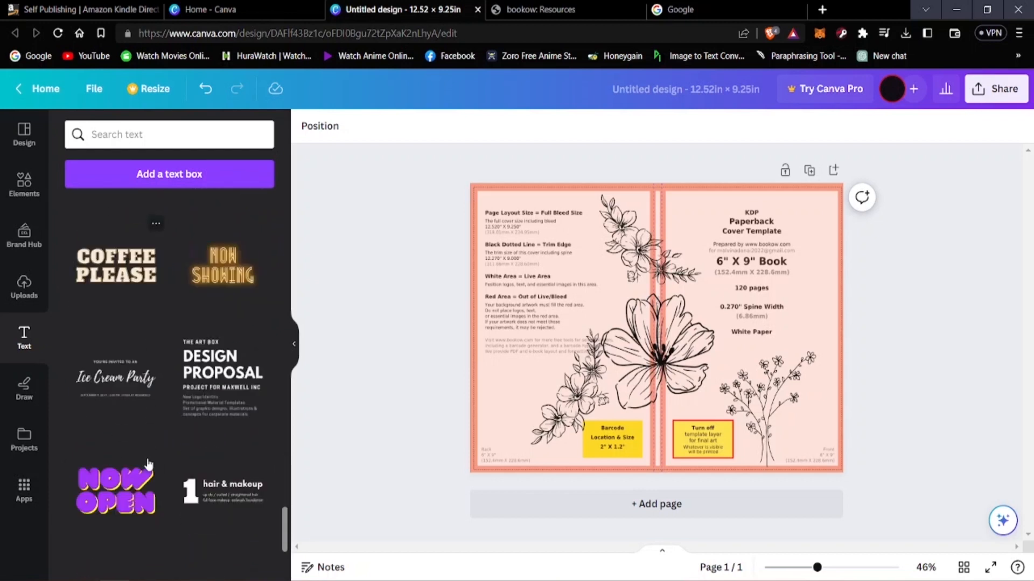
scroll(147, 462, up, 15)
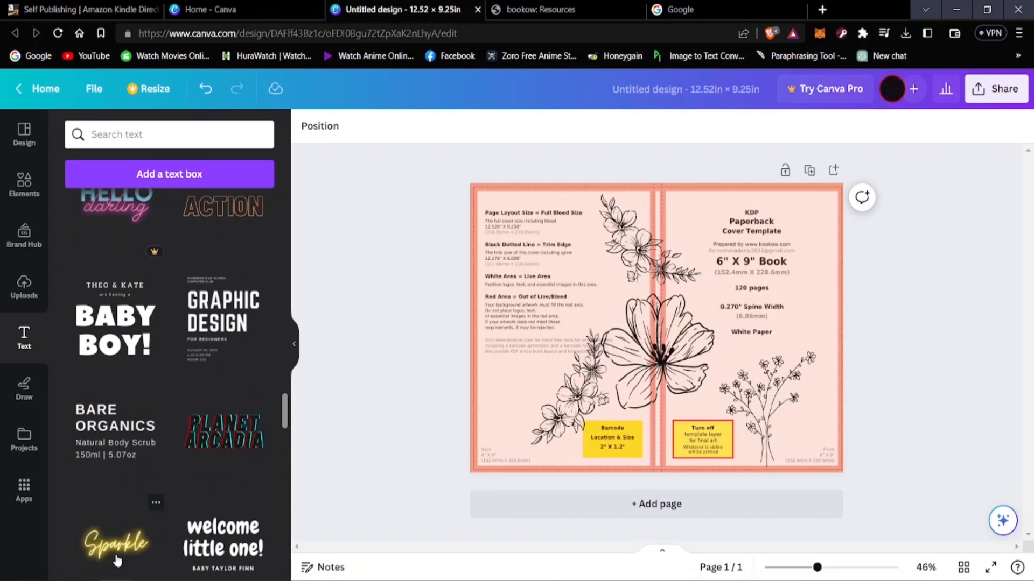
click(117, 561)
drag(126, 549, 610, 439)
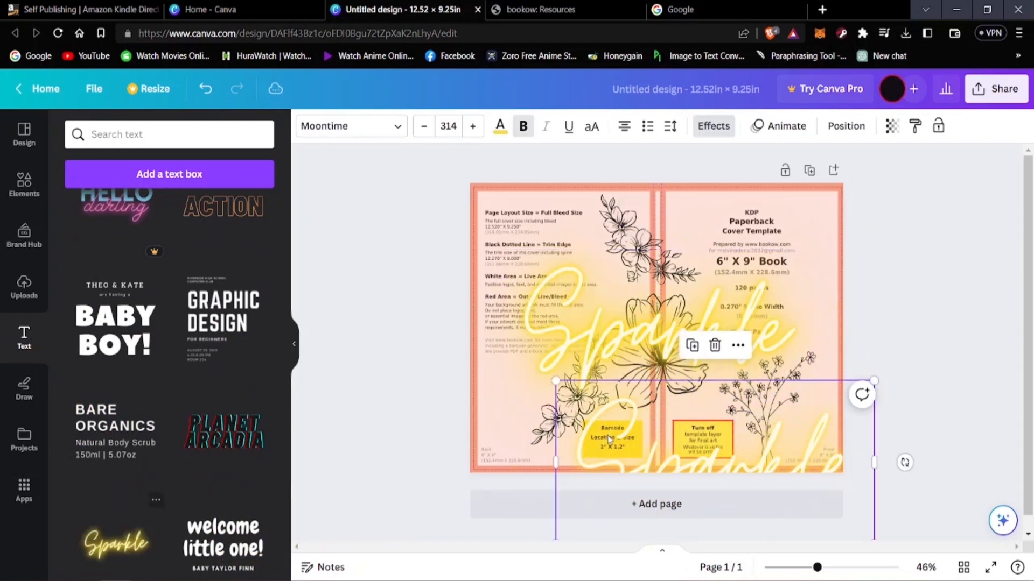
click(716, 346)
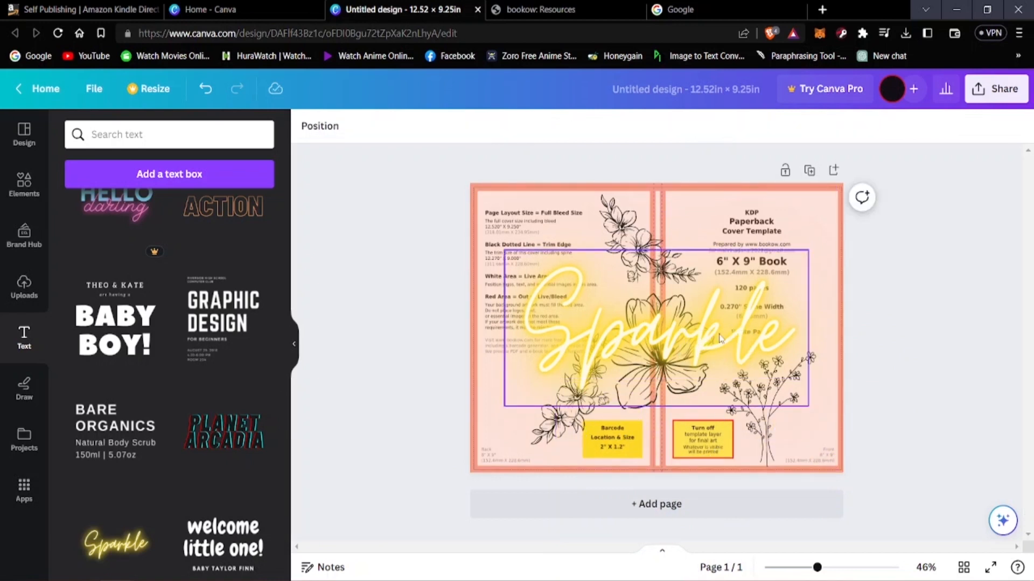
drag(667, 327, 636, 290)
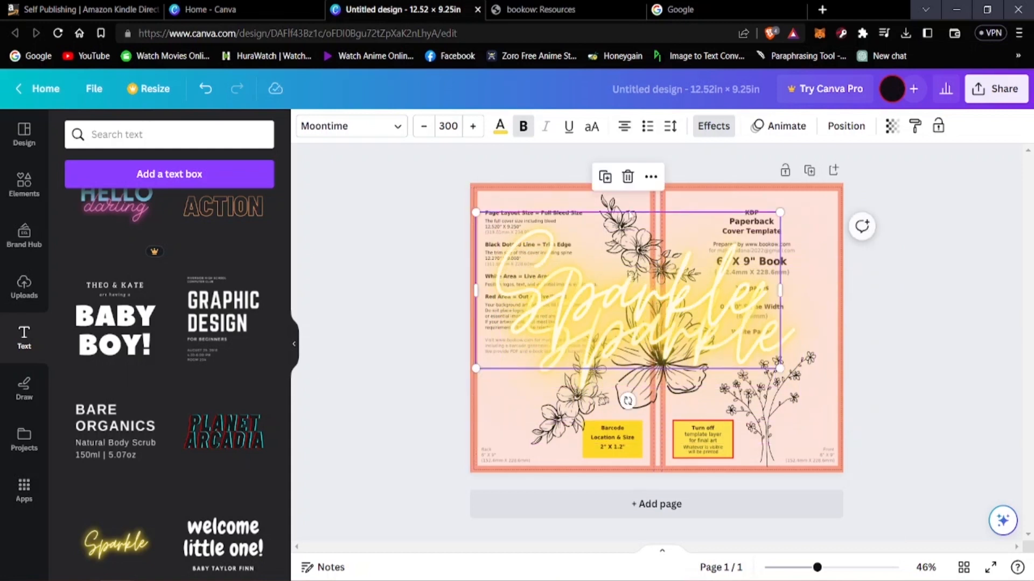
click(627, 178)
click(659, 285)
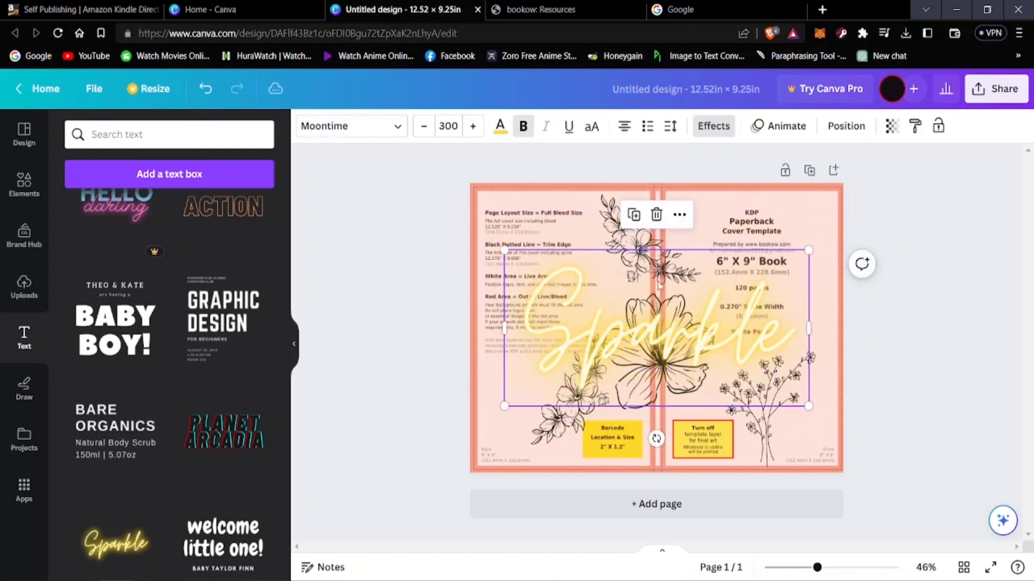
click(656, 215)
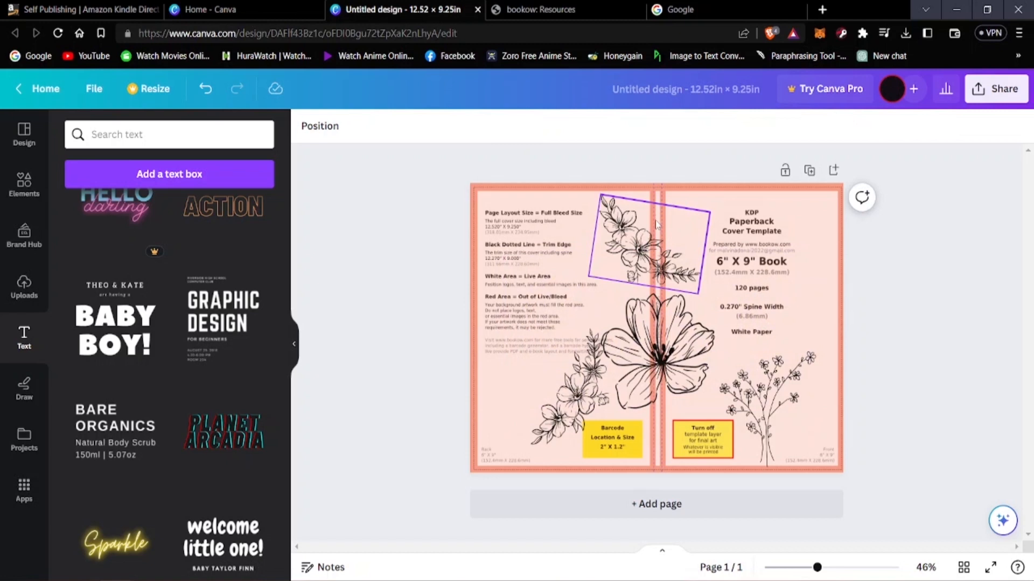
- Add the handwritten-script certificate name font combination from the text library and enlarge it across the middle of the cover
scroll(129, 420, down, 6)
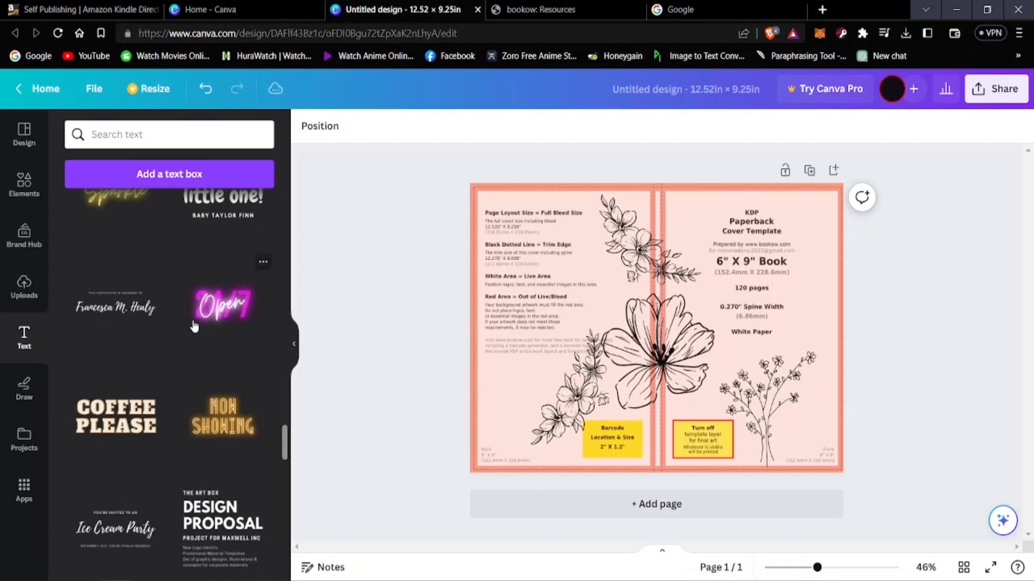
click(136, 312)
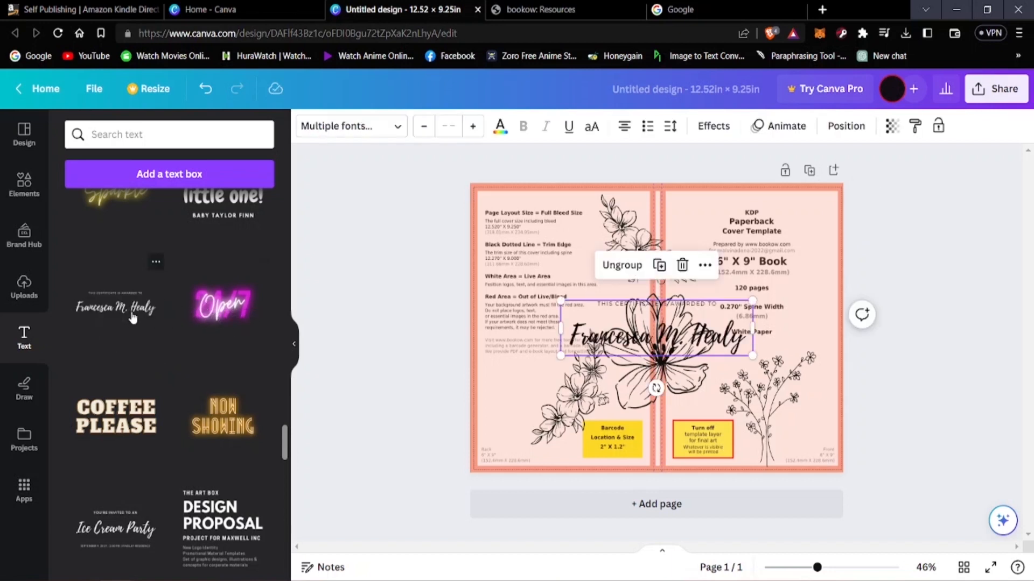
mouse_move(697, 336)
mouse_down()
mouse_move(716, 283)
mouse_move(740, 314)
mouse_move(756, 286)
mouse_move(724, 255)
mouse_move(751, 259)
mouse_up()
drag(814, 272, 950, 409)
drag(815, 270, 663, 334)
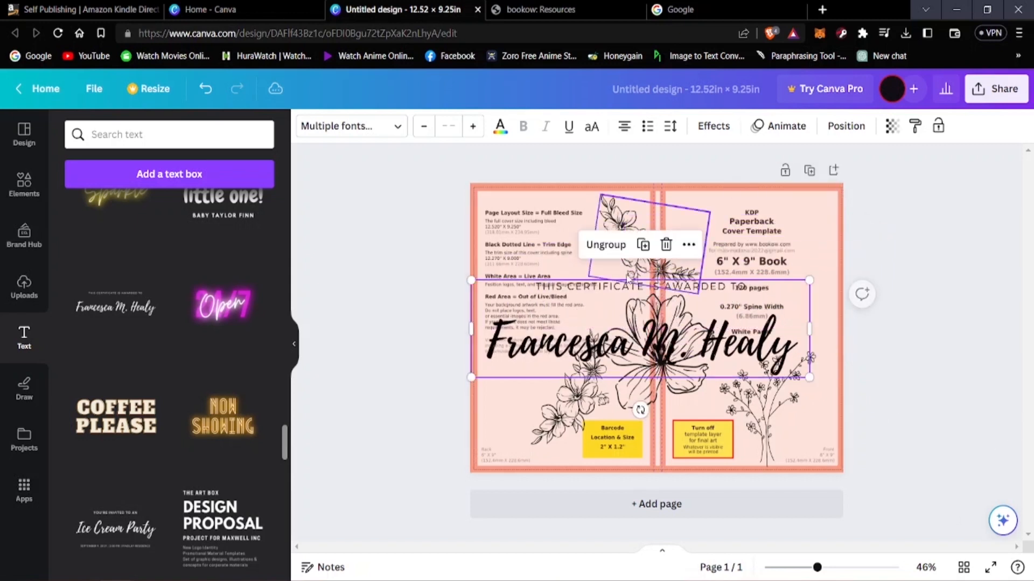
- Delete the small certificate caption line above the script name and move the remaining text up slightly
click(644, 289)
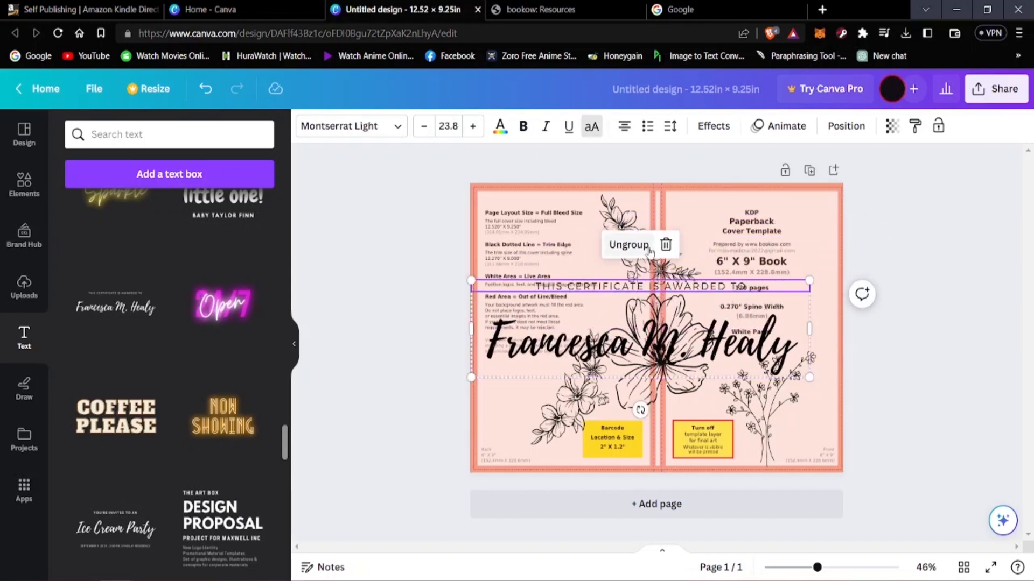
click(666, 245)
mouse_move(676, 357)
mouse_down()
mouse_move(656, 447)
mouse_move(795, 440)
mouse_move(760, 309)
mouse_move(922, 298)
mouse_move(860, 350)
mouse_move(674, 337)
mouse_move(705, 348)
mouse_move(694, 312)
mouse_up()
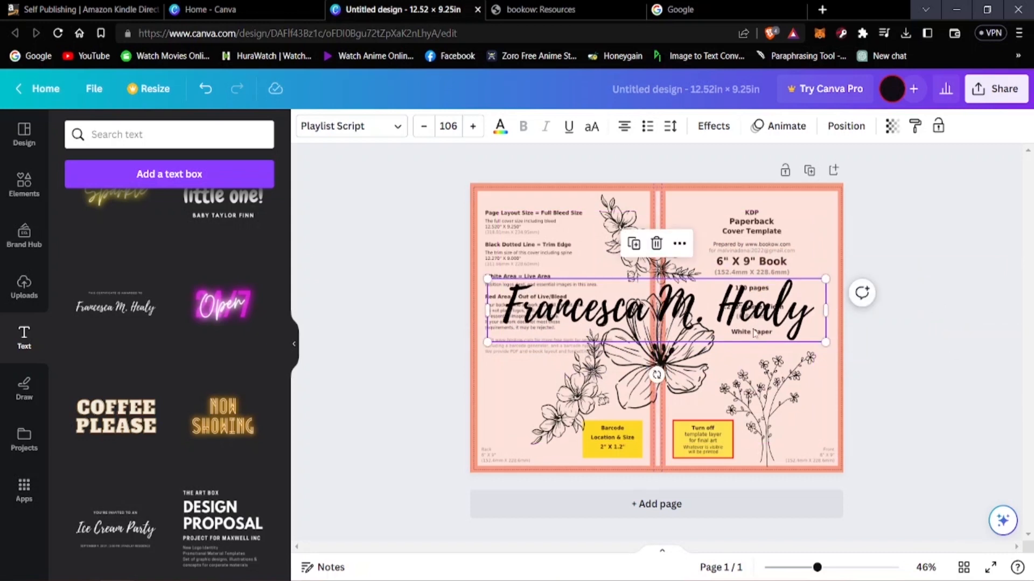
- Replace the sample name in the script text box with the title "Notebook"
double_click(789, 319)
click(788, 316)
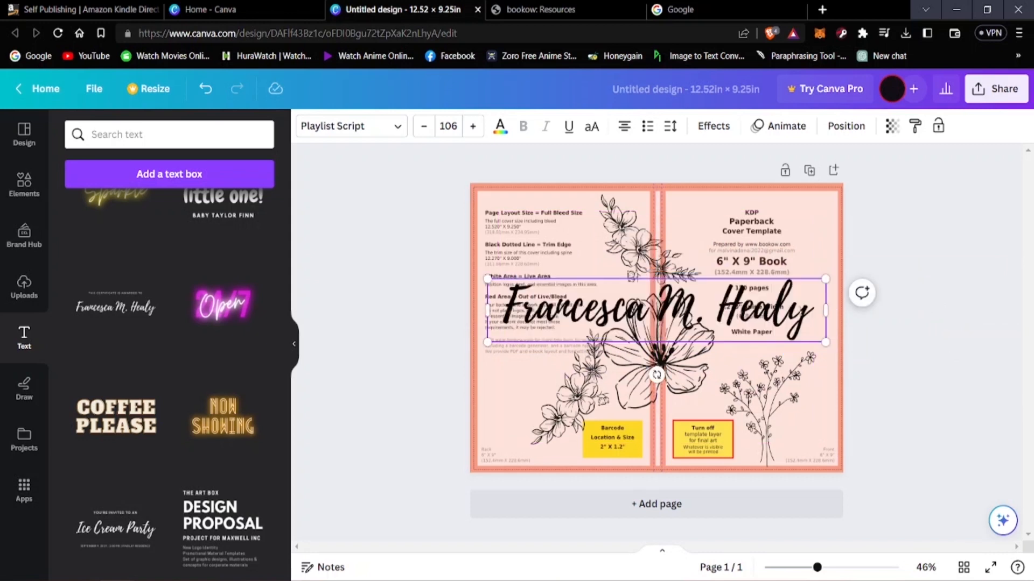
drag(789, 316, 804, 313)
click(807, 313)
key(BackSpace)
key(BackSpace)
key(BackSpace)
key(BackSpace)
key(BackSpace)
key(BackSpace)
key(BackSpace)
key(BackSpace)
key(BackSpace)
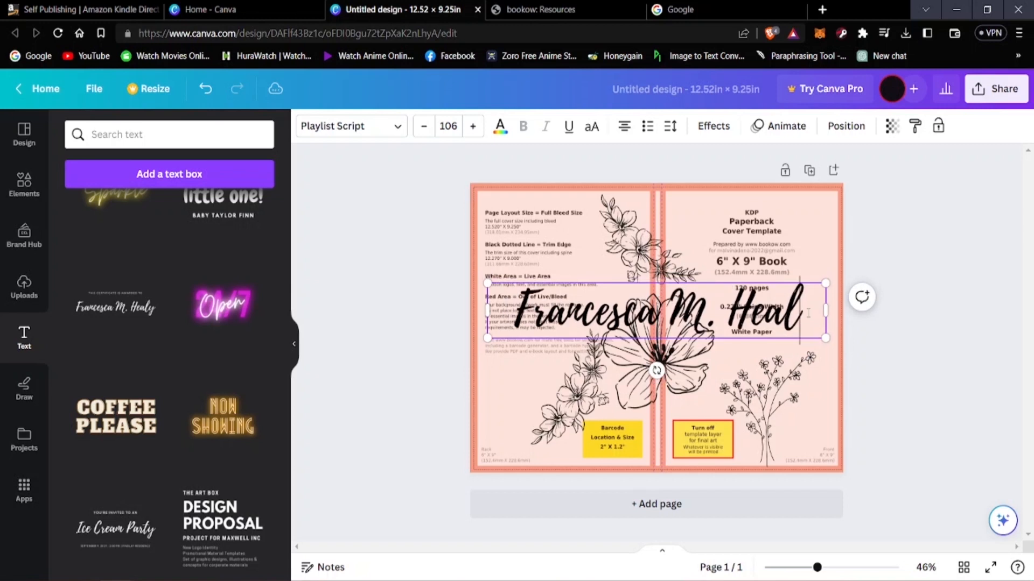
key(BackSpace)
key(BackSpace)
key(BackSpace)
key(BackSpace)
key(BackSpace)
key(BackSpace)
key(BackSpace)
key(BackSpace)
key(BackSpace)
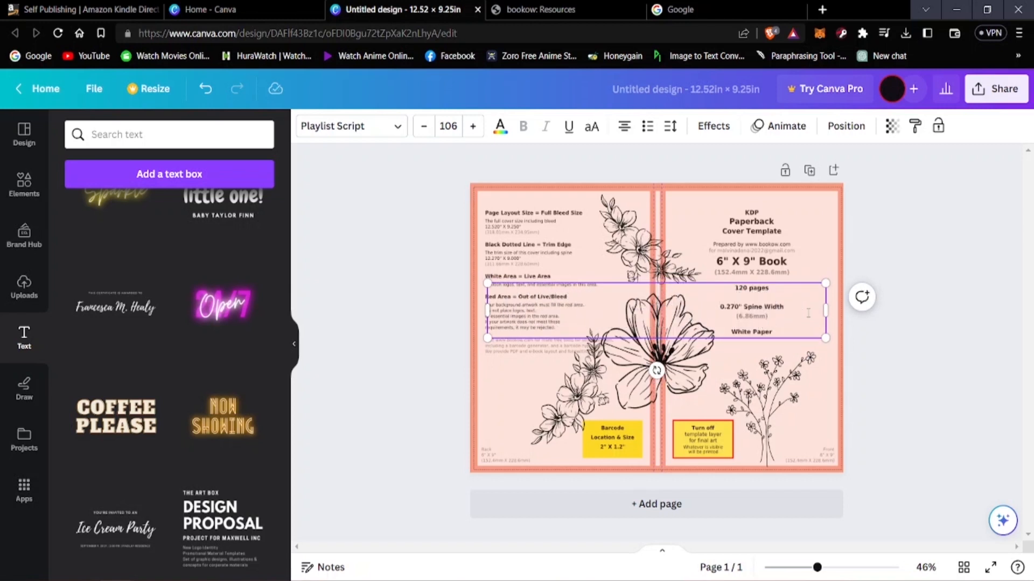
text(n)
key(BackSpace)
text(n)
key(BackSpace)
text(nh)
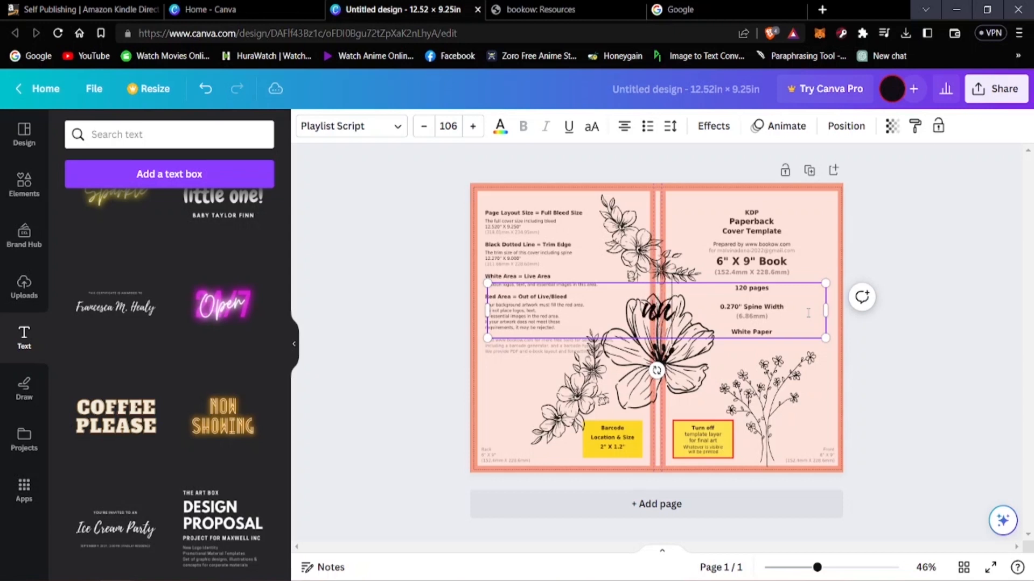
text(n)
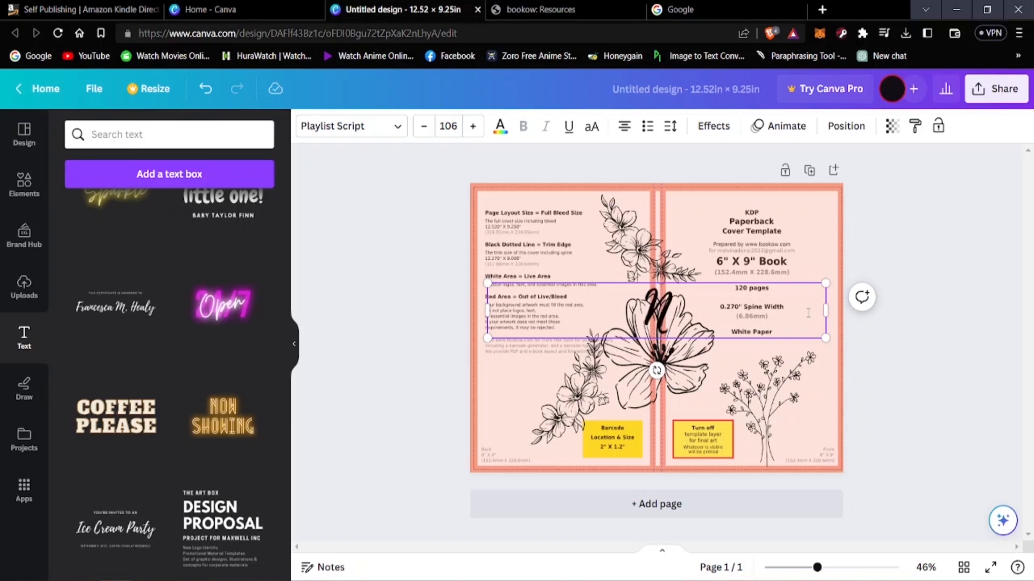
text(ote)
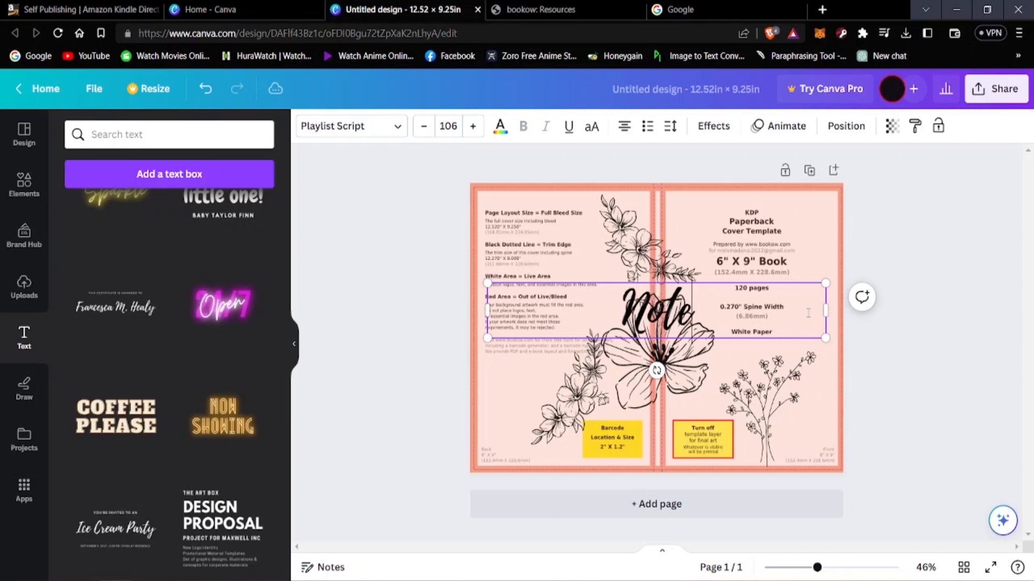
text(book)
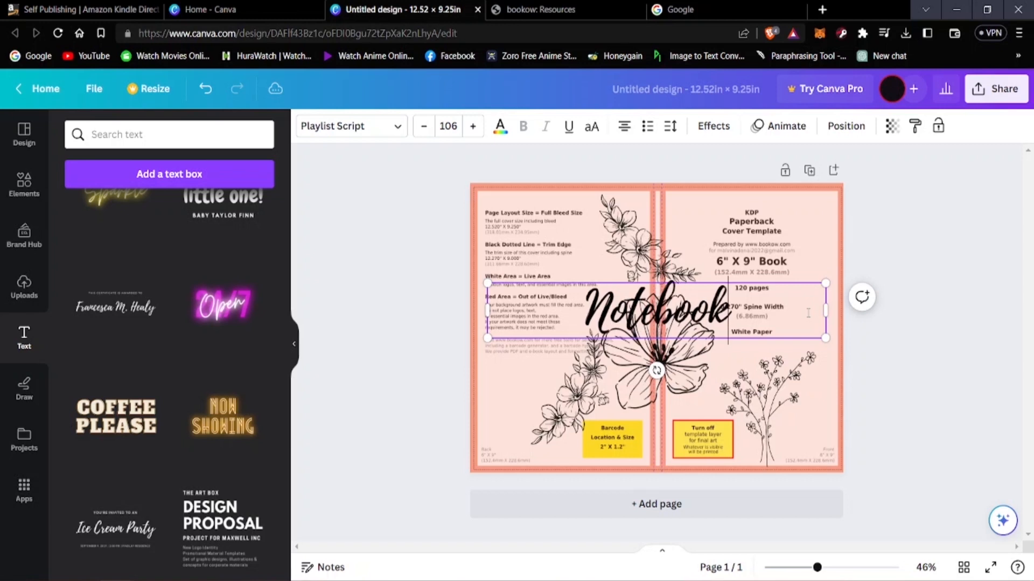
- Place the Notebook title on the upper front cover and scale it down to a font size of 74.8
click(883, 347)
drag(698, 304, 779, 245)
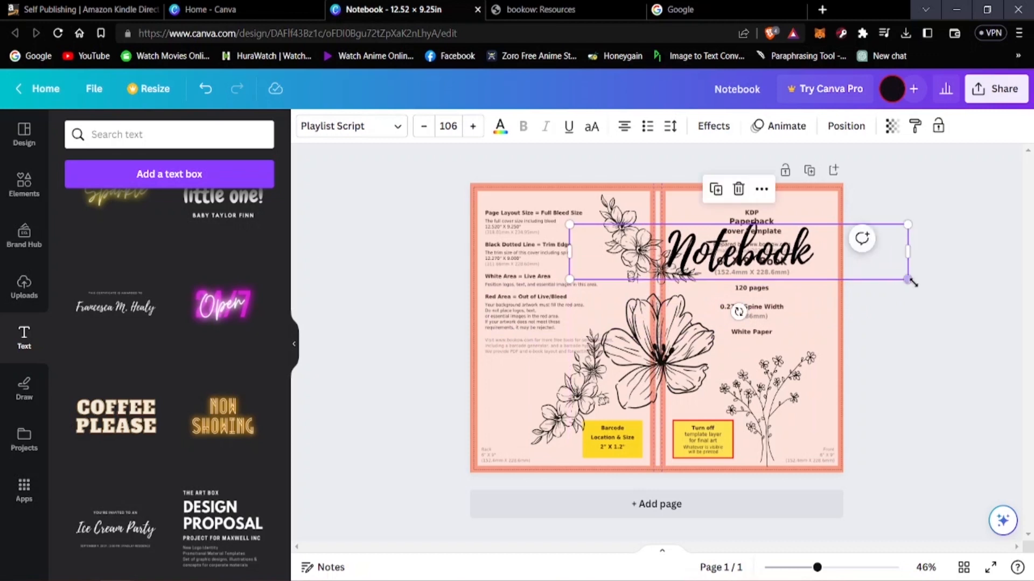
drag(907, 279, 807, 264)
drag(704, 249, 760, 241)
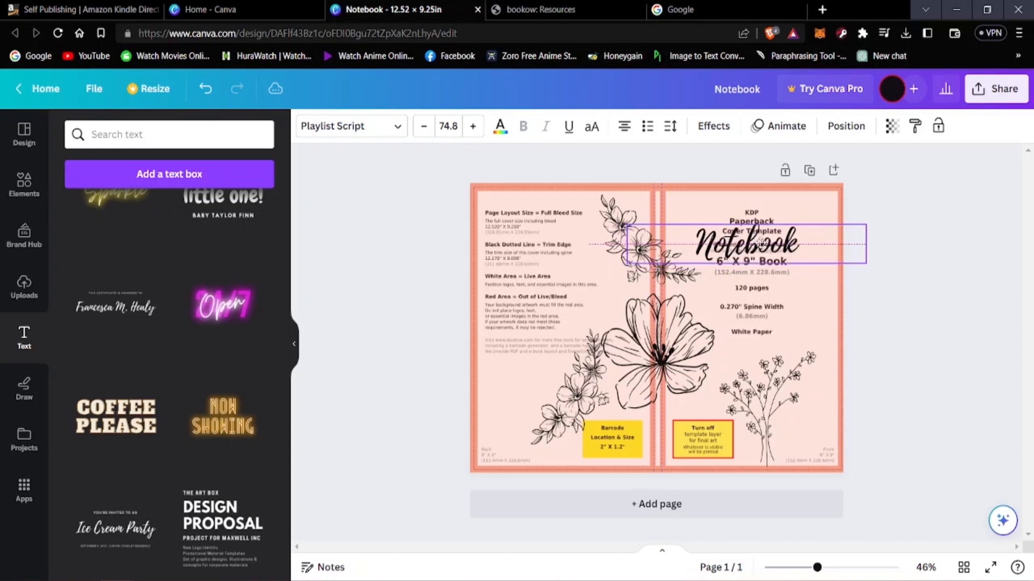
click(970, 322)
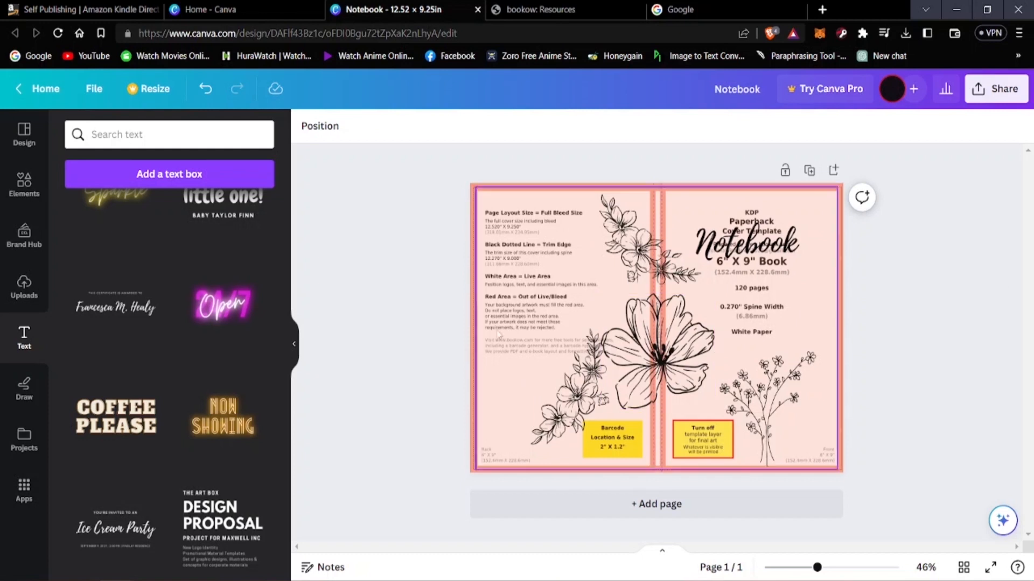
- Add the outlined rose stem from the recommended flower graphics, place it at the front cover's outer edge and tilt it slightly
scroll(140, 306, up, 5)
scroll(140, 306, up, 4)
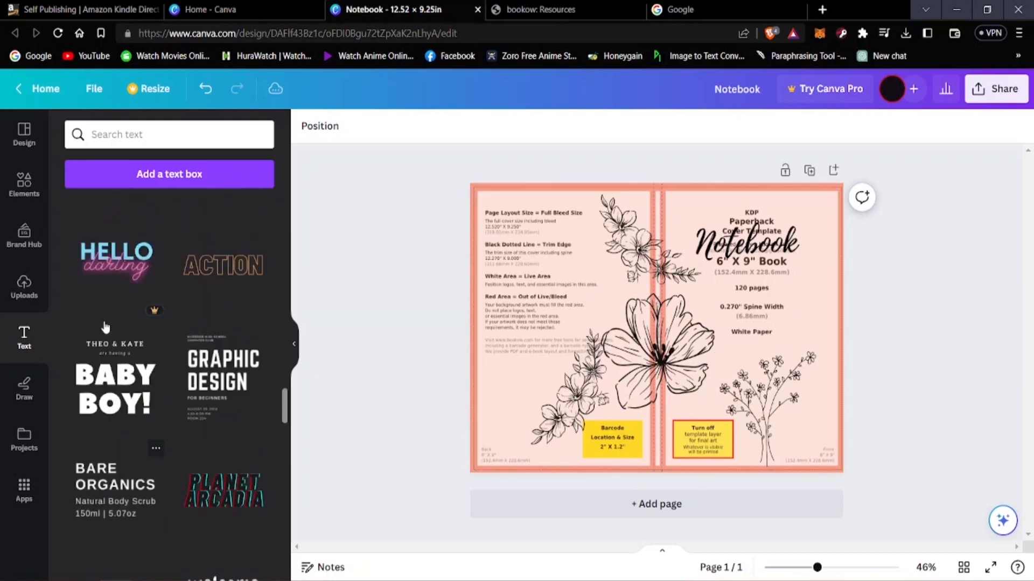
scroll(113, 266, up, 5)
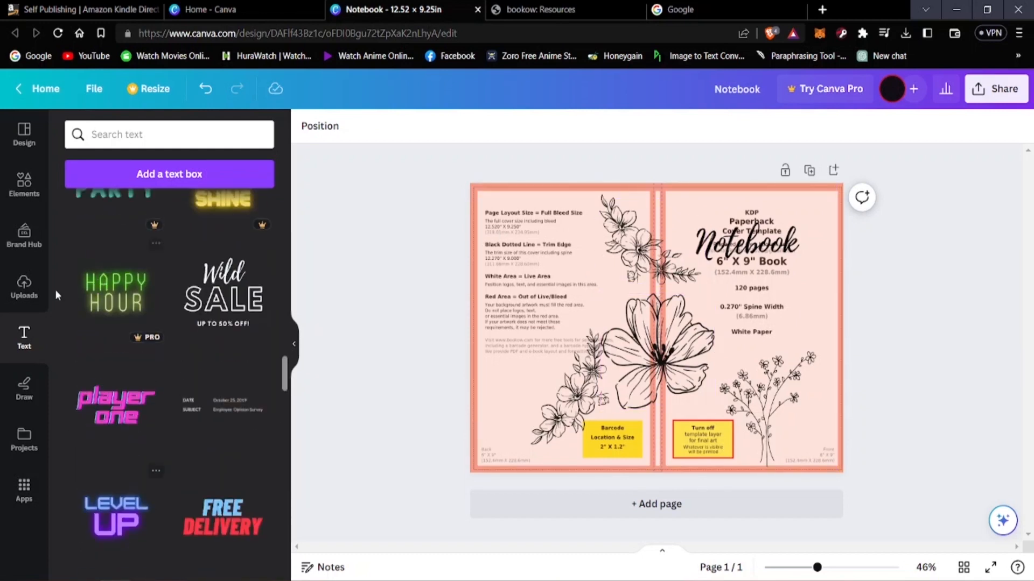
click(24, 184)
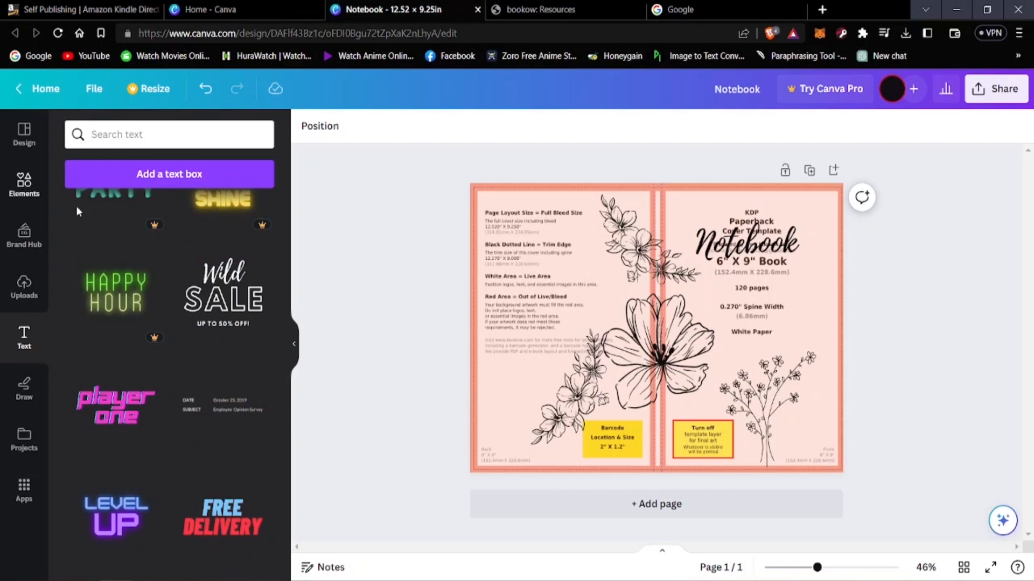
scroll(220, 417, down, 4)
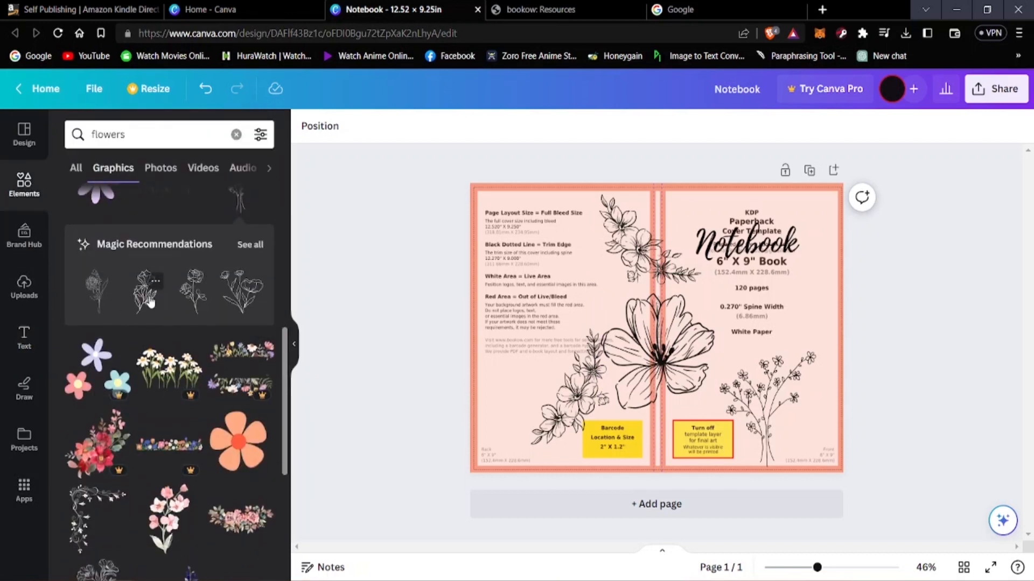
click(191, 303)
drag(677, 326, 832, 317)
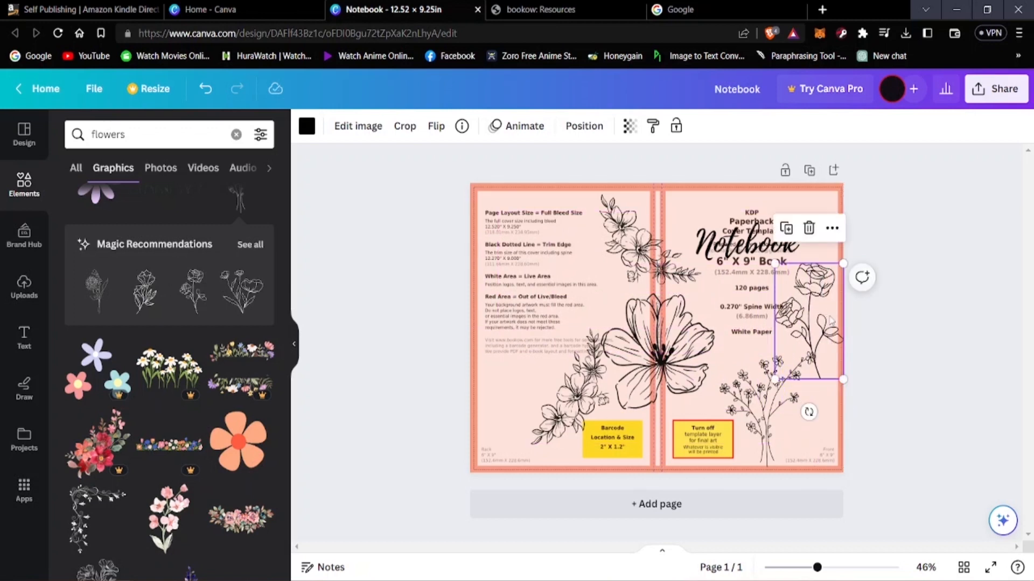
drag(809, 412, 830, 410)
drag(780, 324, 784, 341)
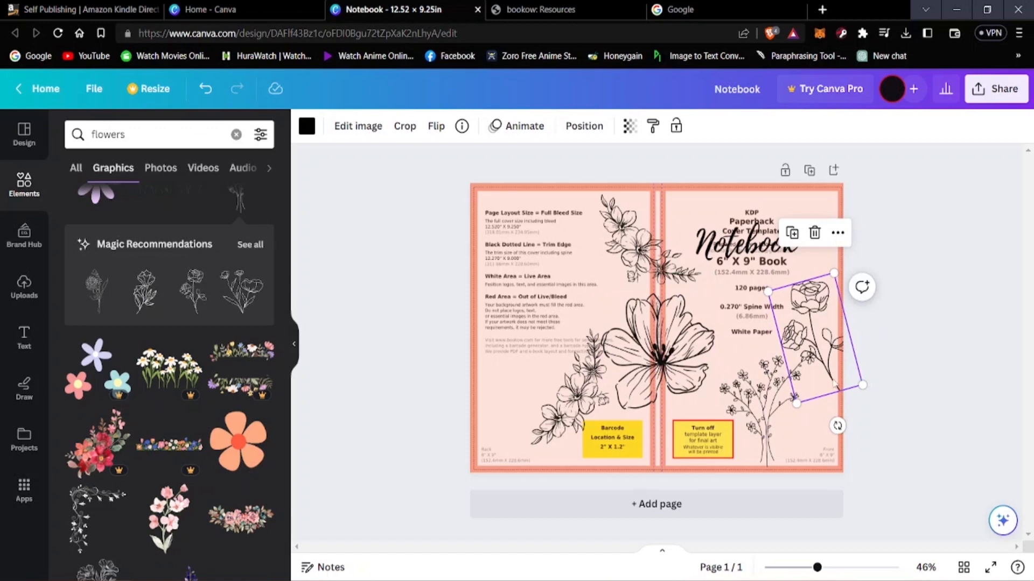
- Try the rose stem lower over the flower bunch and settle it above the bunch along the front cover's outer edge
drag(824, 349, 821, 389)
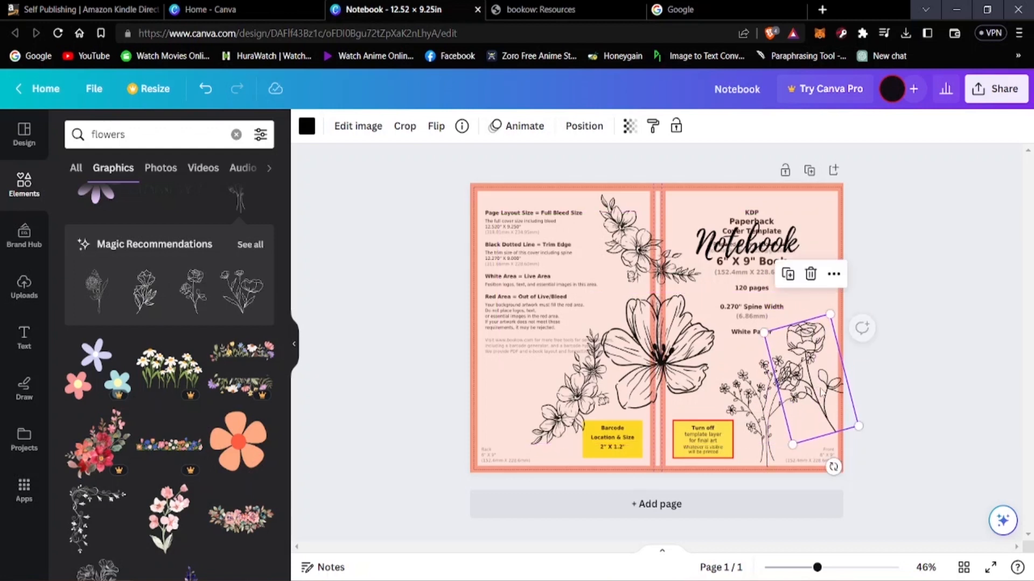
click(948, 371)
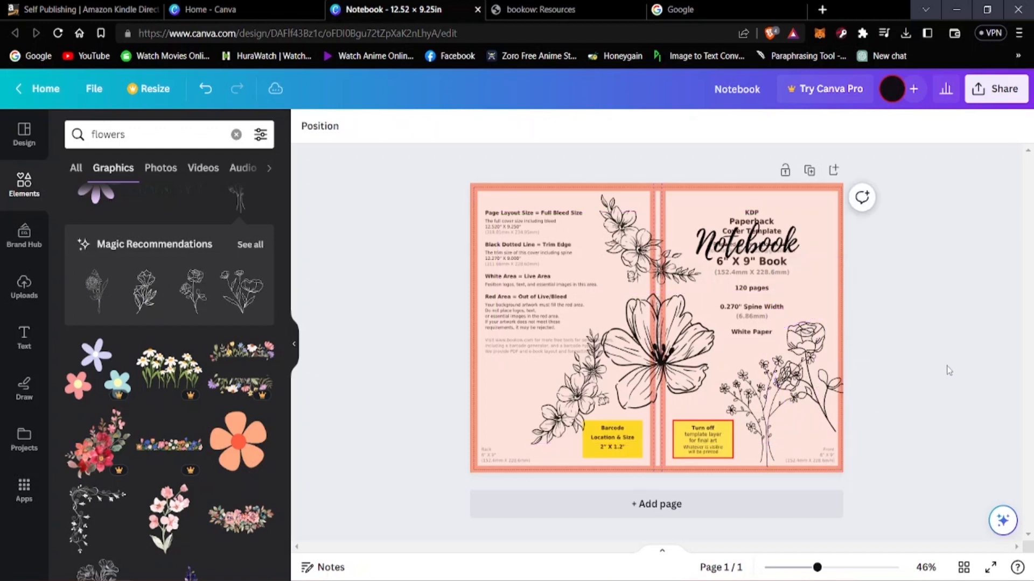
click(814, 408)
click(892, 474)
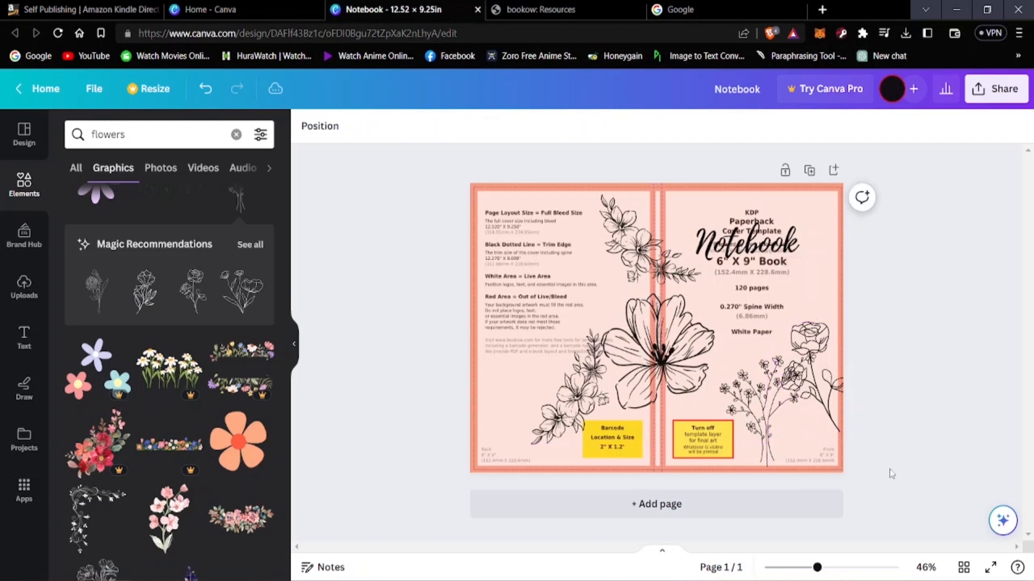
drag(825, 410, 818, 419)
drag(822, 421, 823, 422)
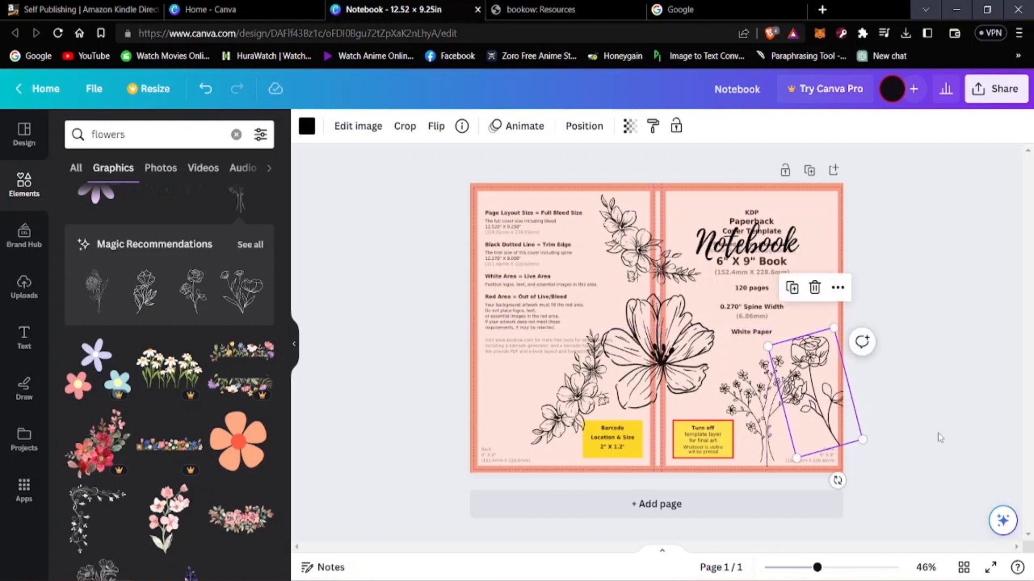
key(ctrl+z)
key(ctrl+y)
drag(799, 374, 799, 323)
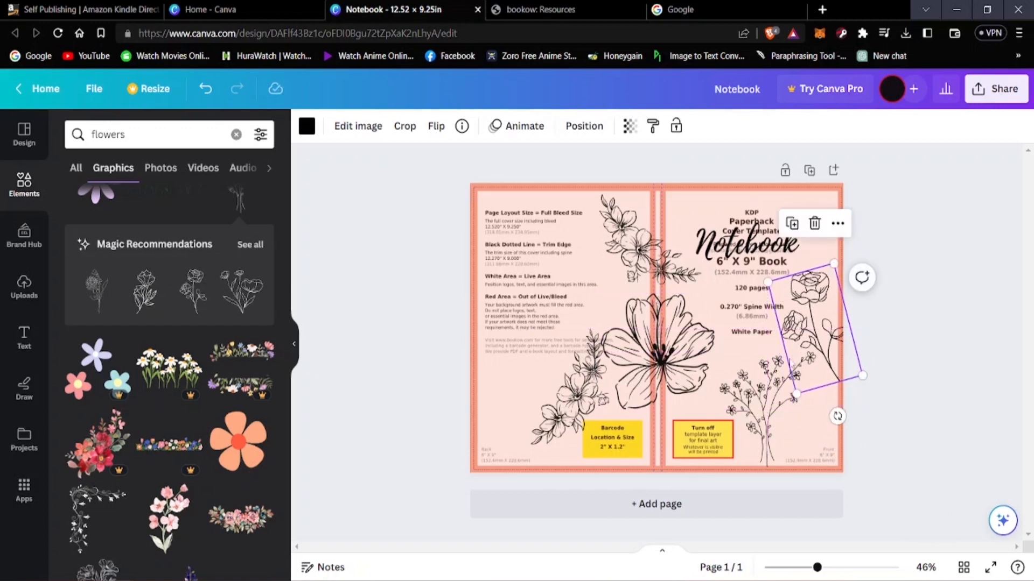
key(ctrl+z)
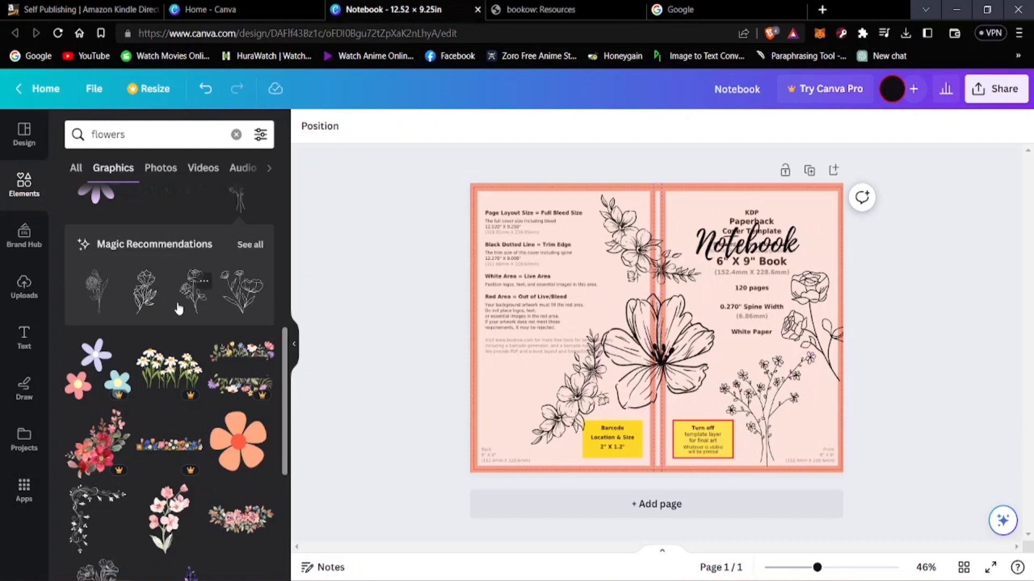
- Add the outlined leafy flower stem, enlarge it at the back cover's outer edge and tilt it slightly
click(144, 290)
drag(657, 323, 507, 294)
drag(536, 351, 567, 367)
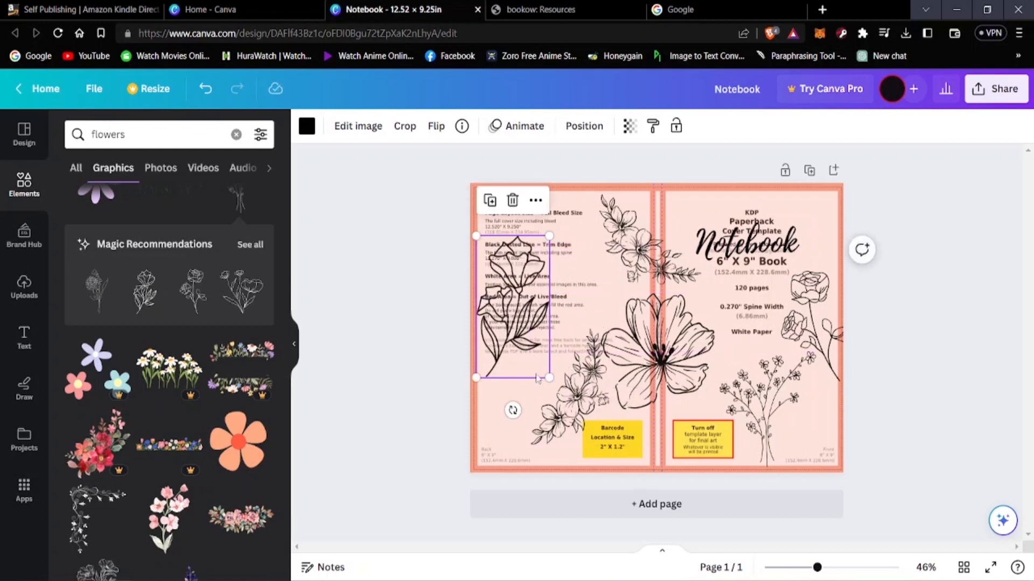
drag(513, 410, 505, 410)
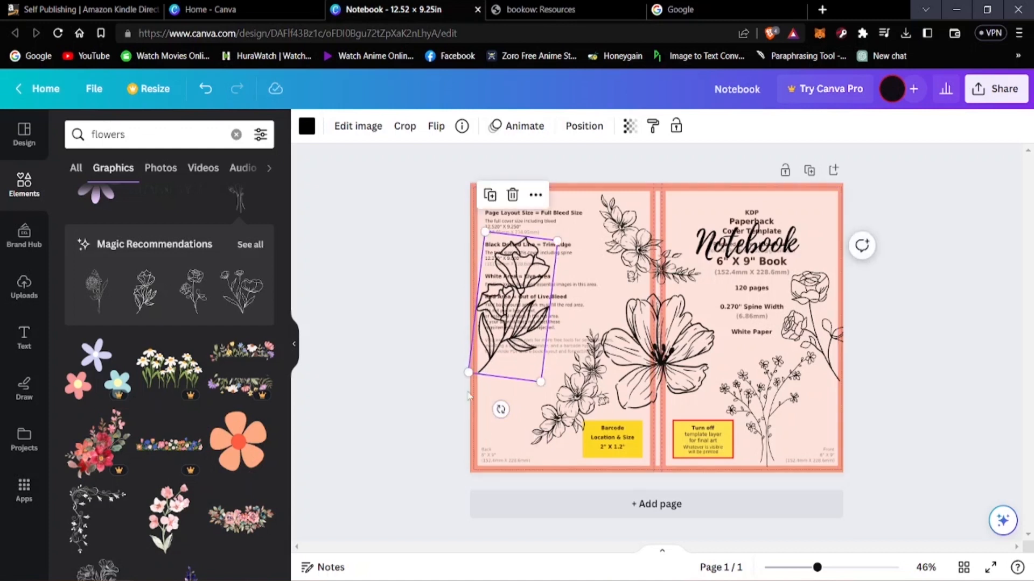
click(446, 313)
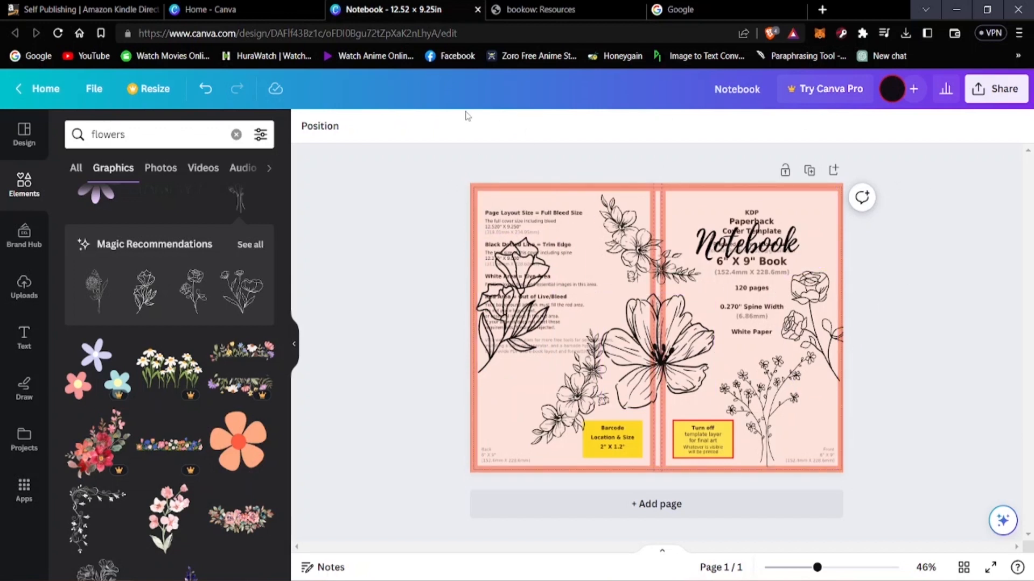
- Set the coral background rectangle's transparency to 100 to hide the template beneath it
click(545, 191)
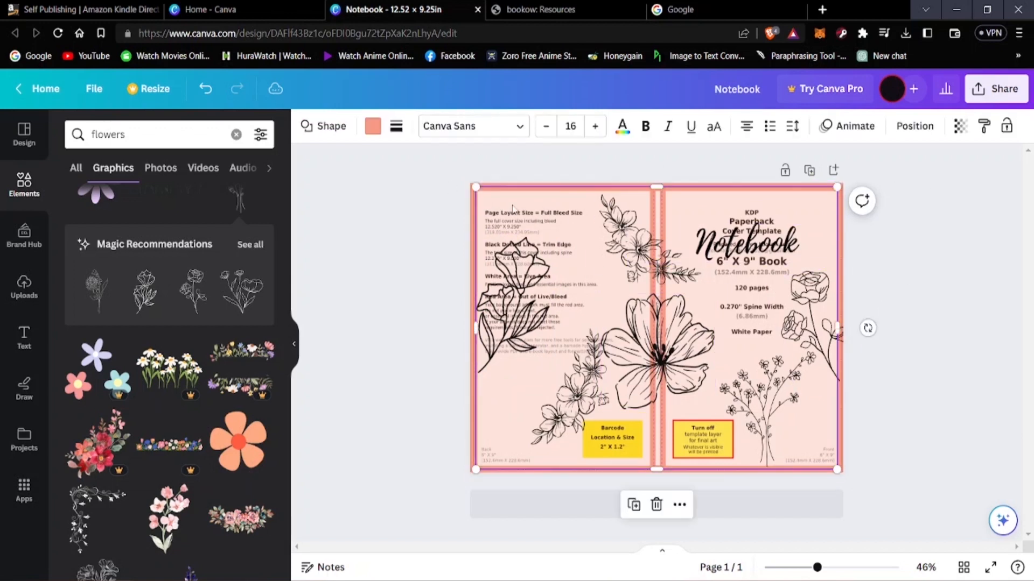
click(542, 232)
click(592, 226)
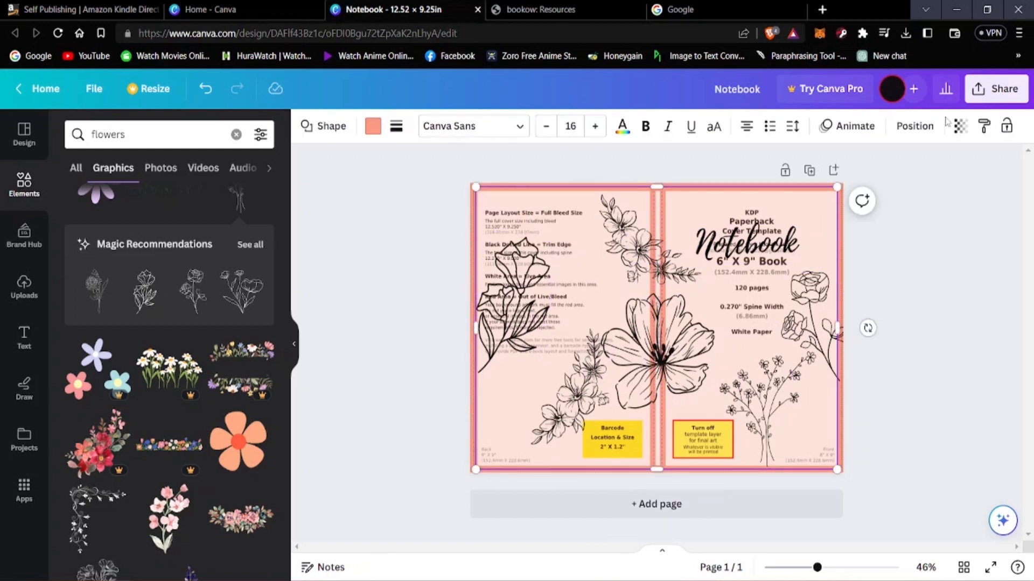
click(960, 125)
drag(870, 186, 964, 184)
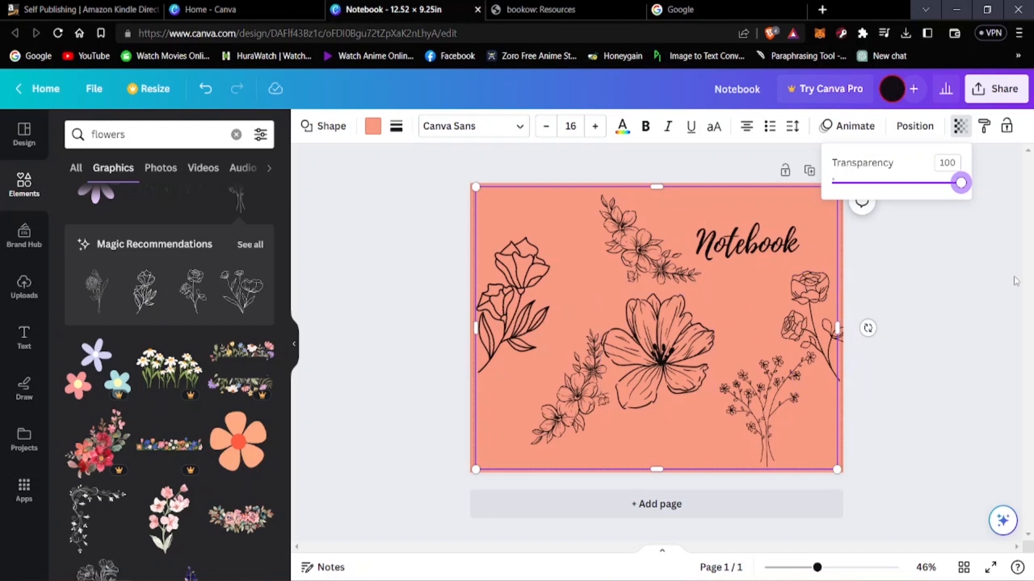
click(993, 280)
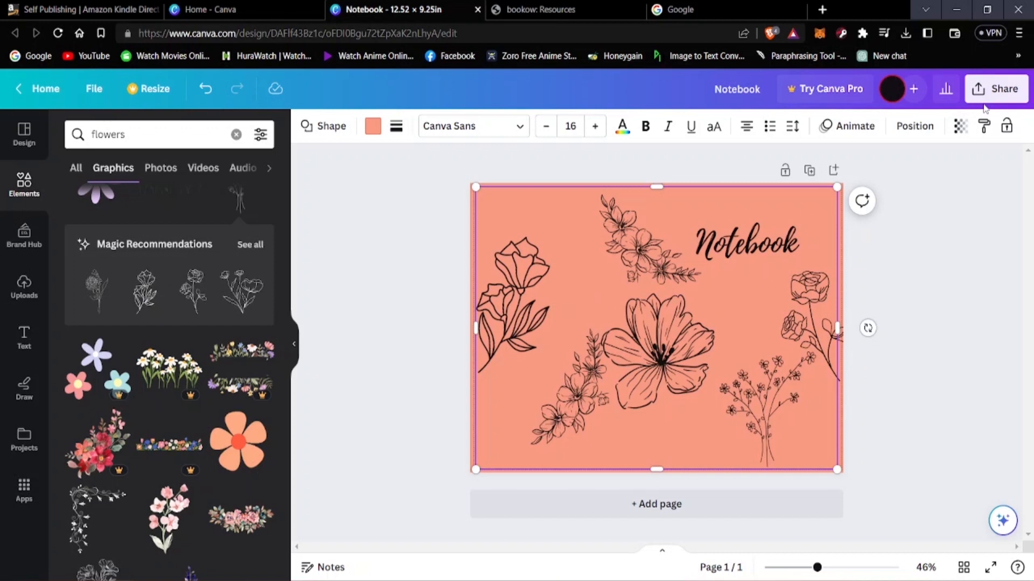
- Download the cover design as a PDF Print file and save it as Notebook in the Downloads folder
click(996, 88)
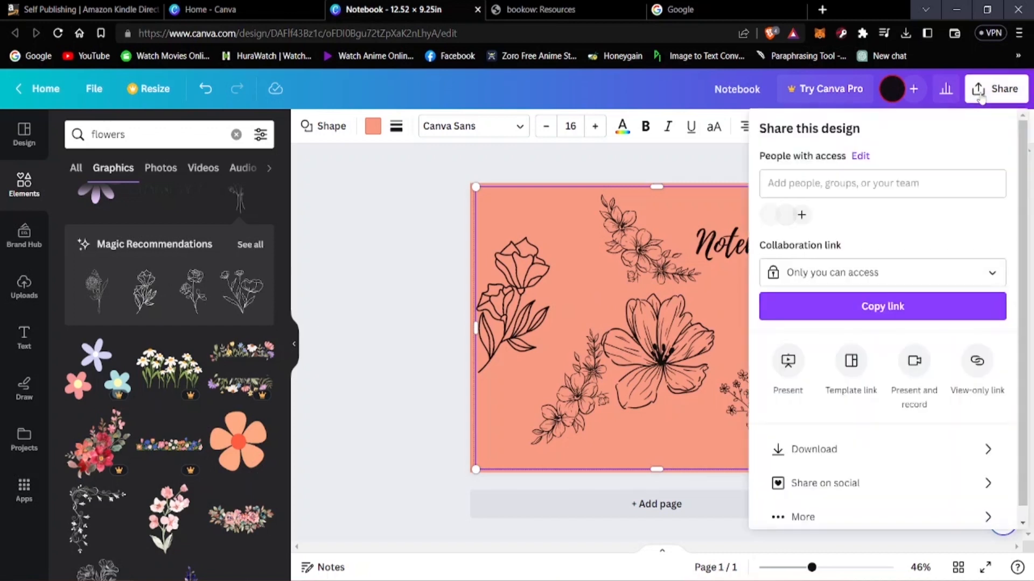
click(913, 458)
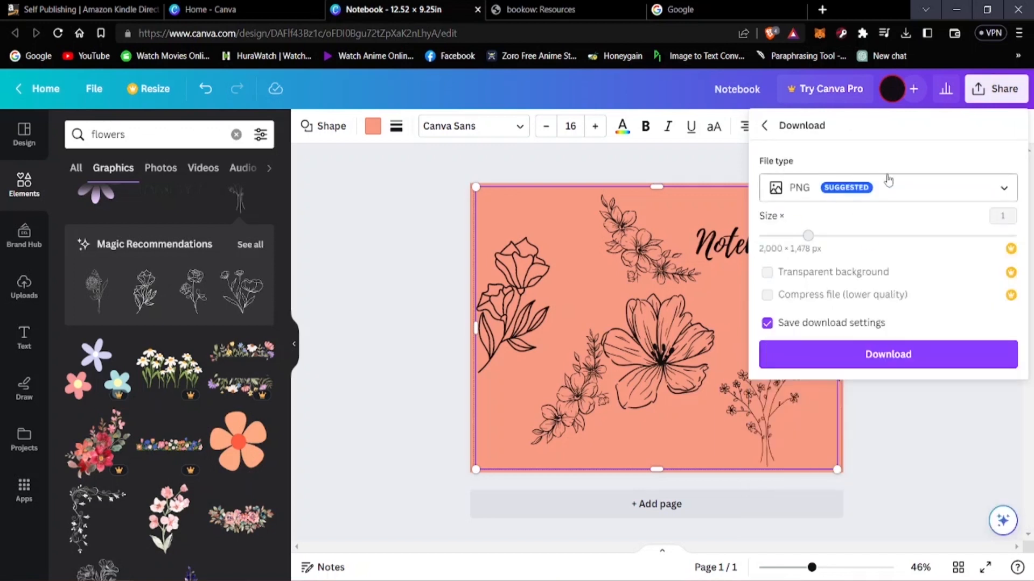
click(941, 191)
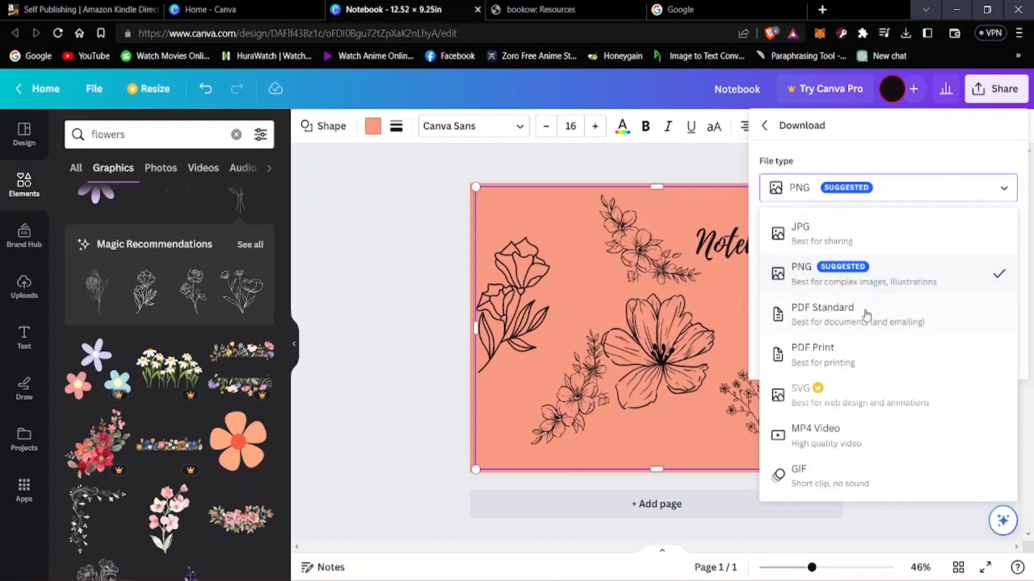
click(859, 361)
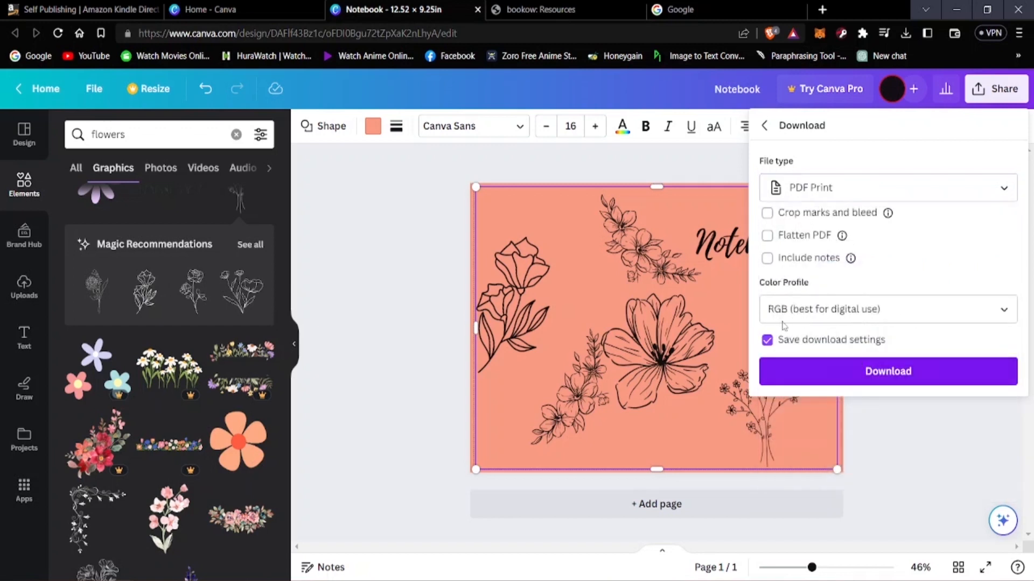
click(986, 191)
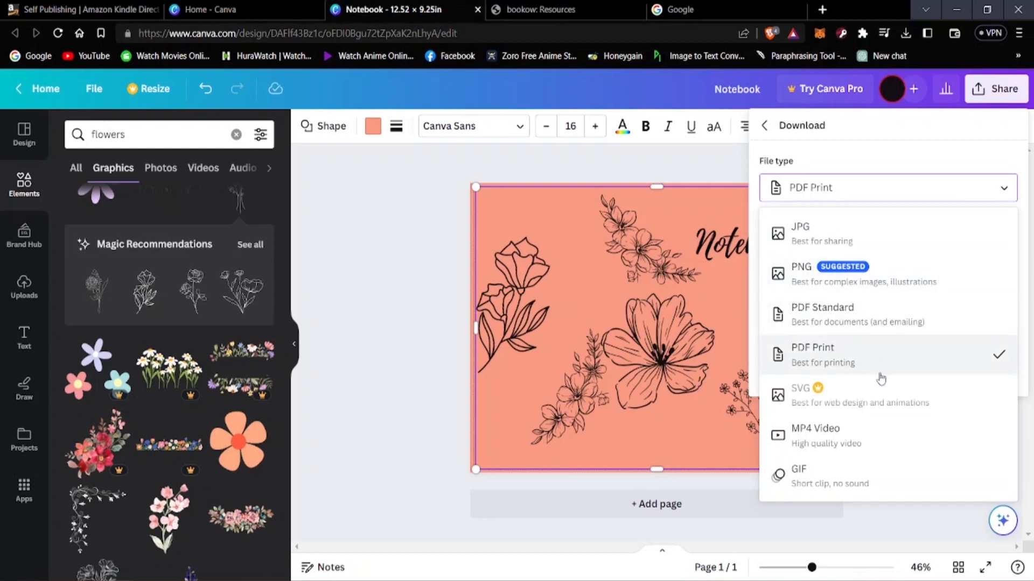
click(867, 356)
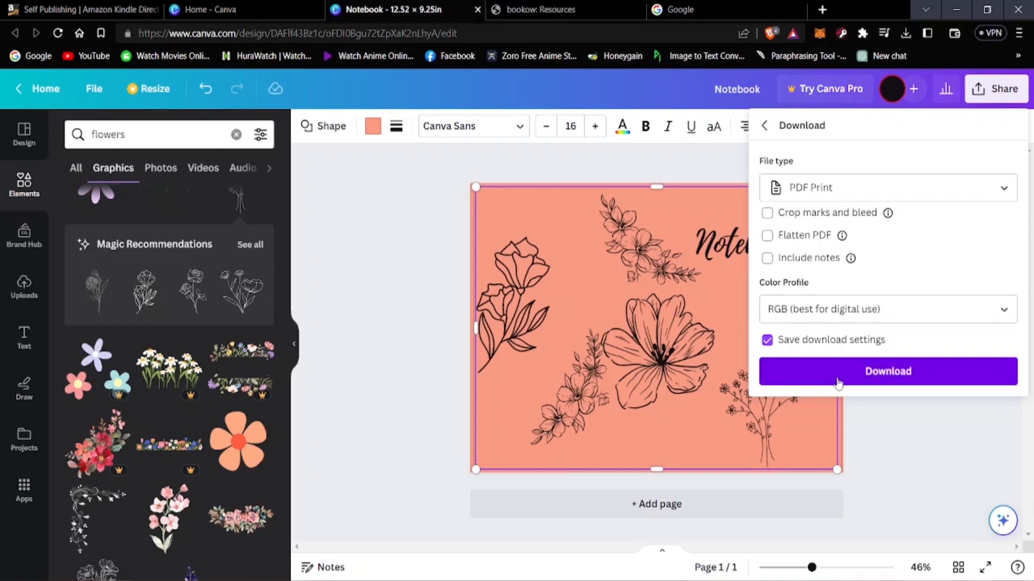
click(832, 385)
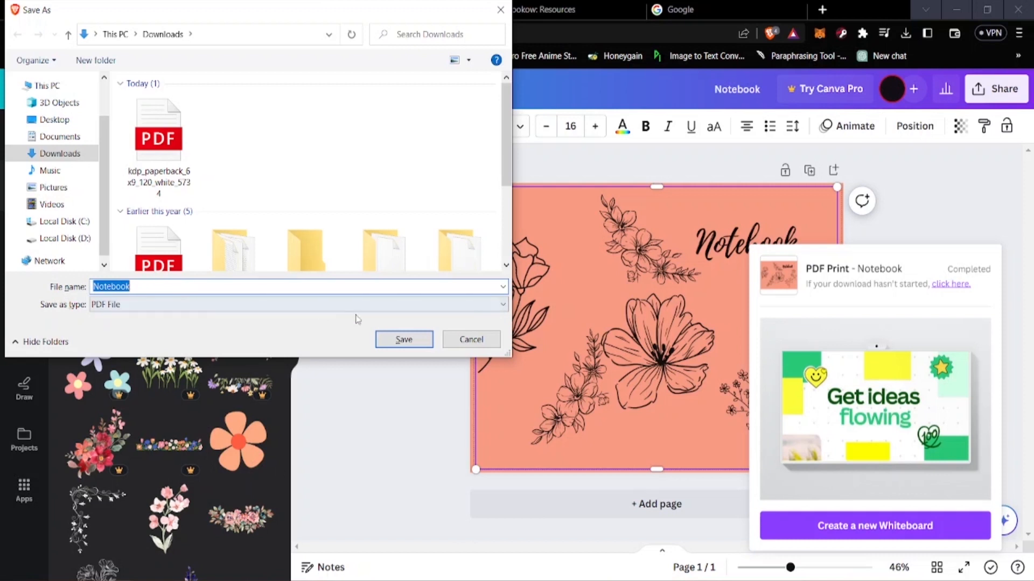
click(385, 340)
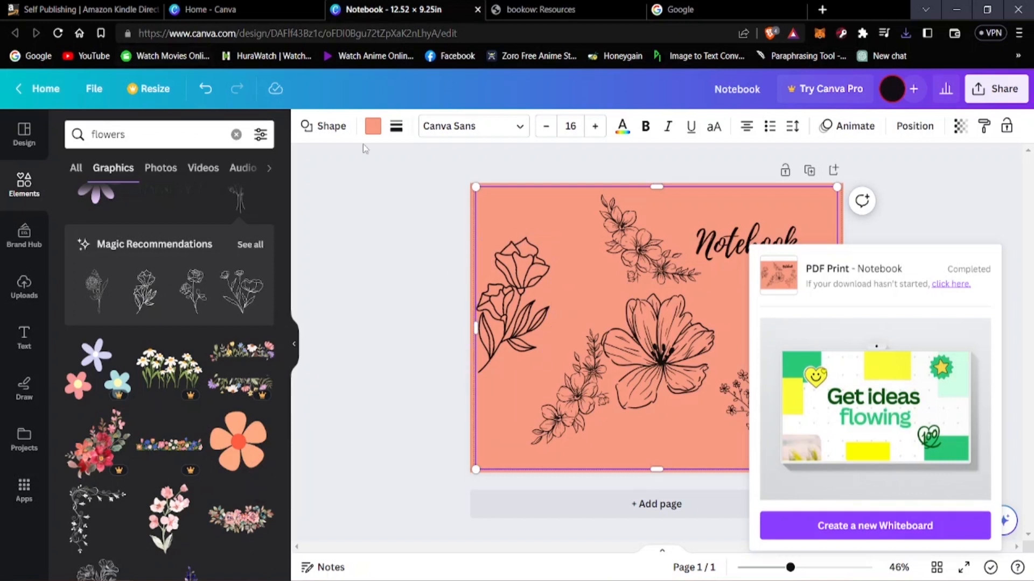
- Switch to Kindle Direct Publishing and open the Bookshelf, leaving the account page without saving
click(84, 6)
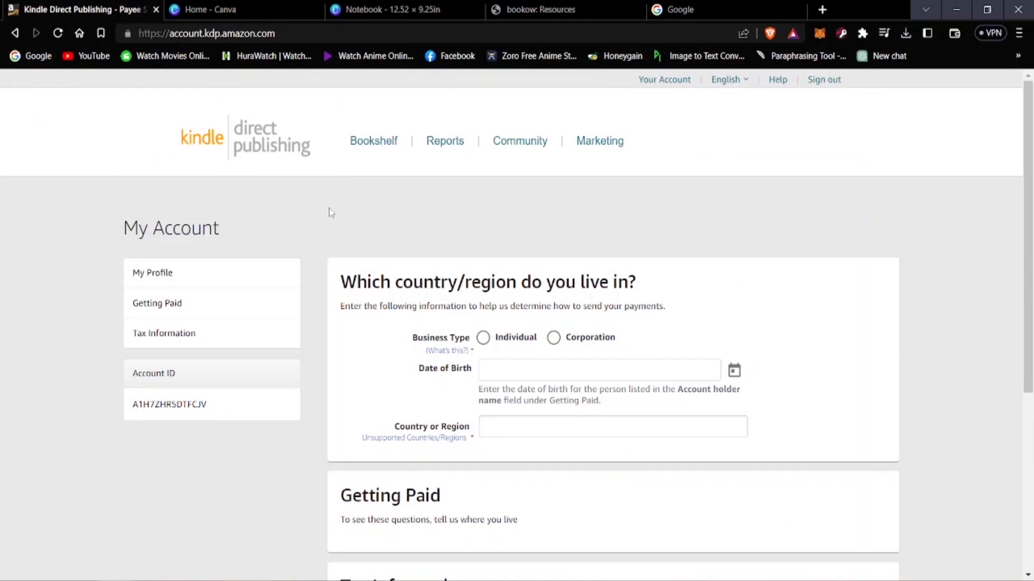
click(12, 32)
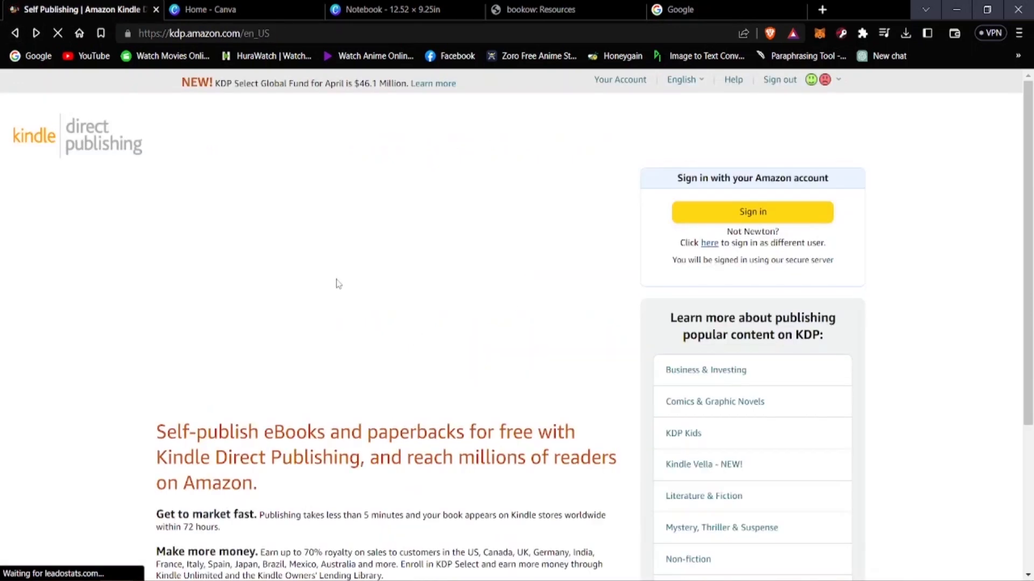
scroll(455, 341, down, 4)
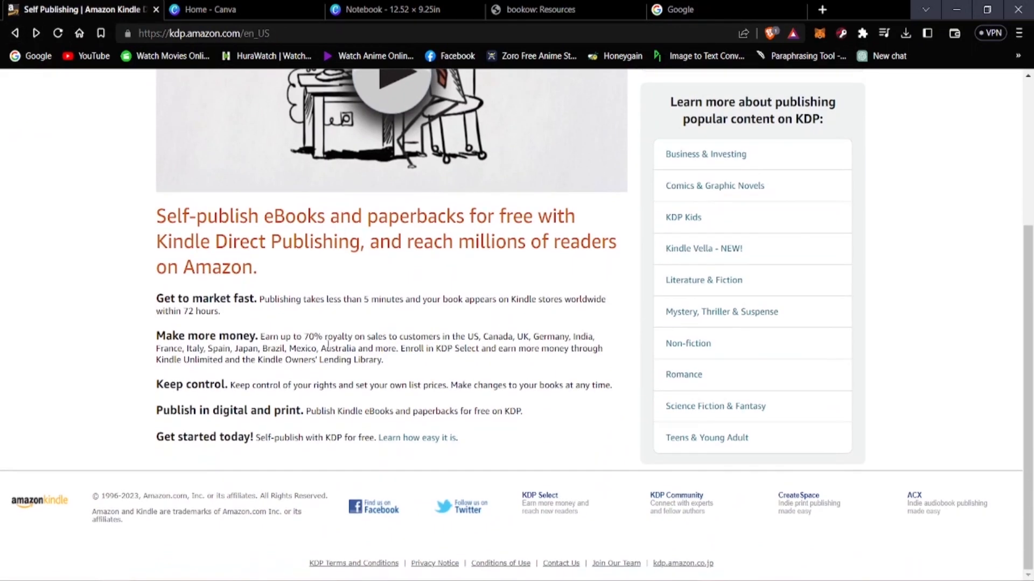
scroll(328, 345, up, 4)
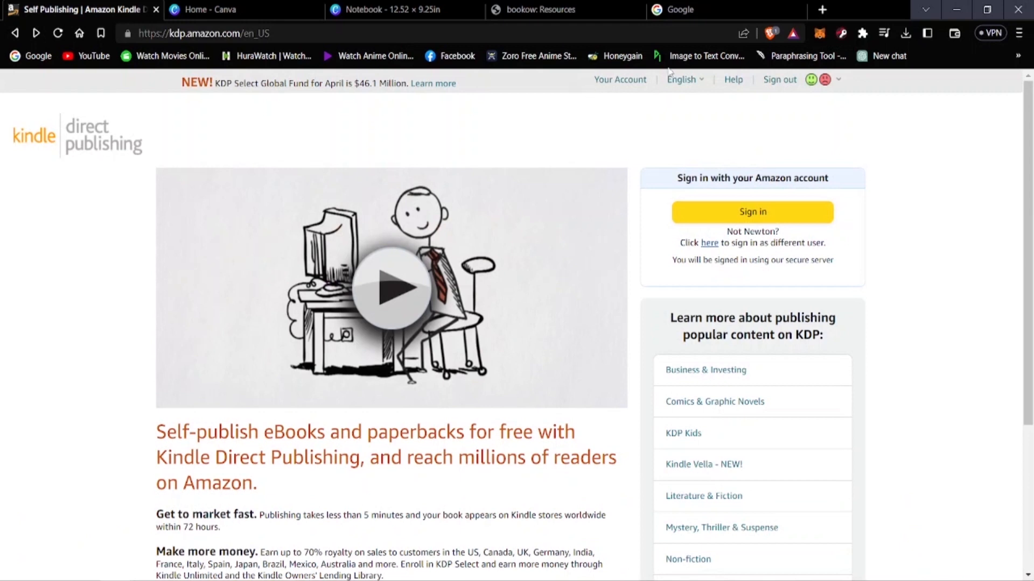
click(620, 79)
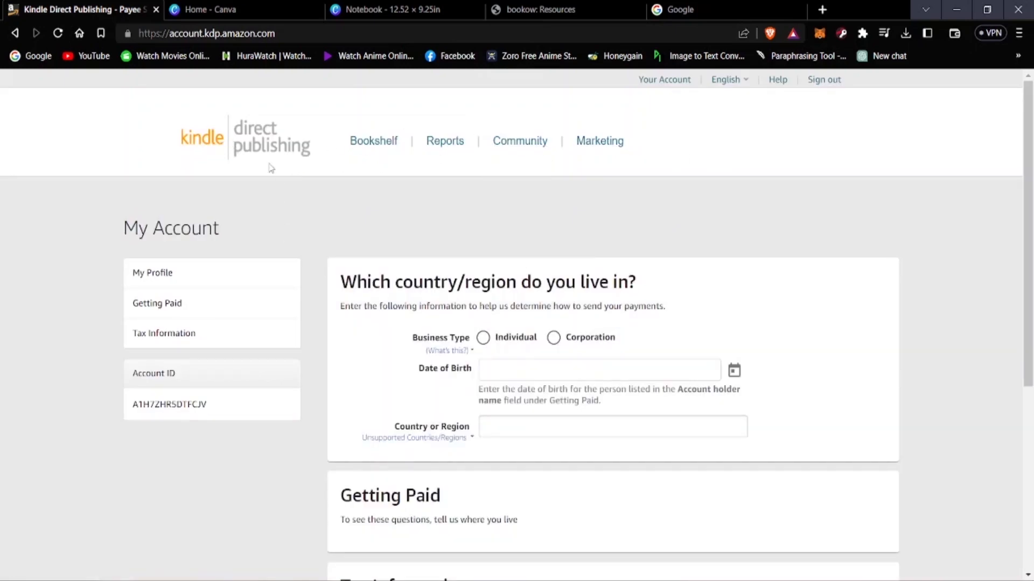
click(376, 141)
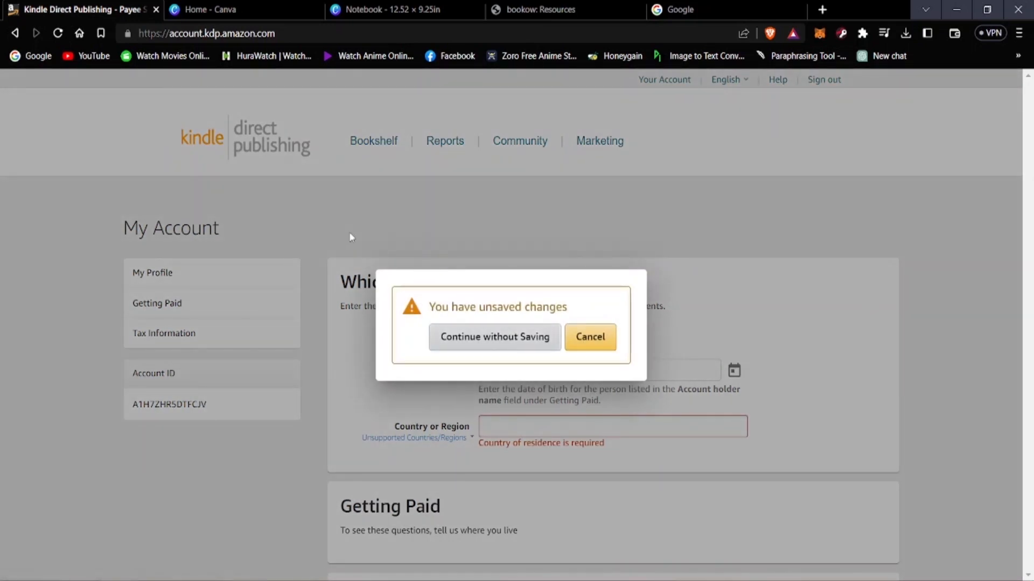
click(495, 349)
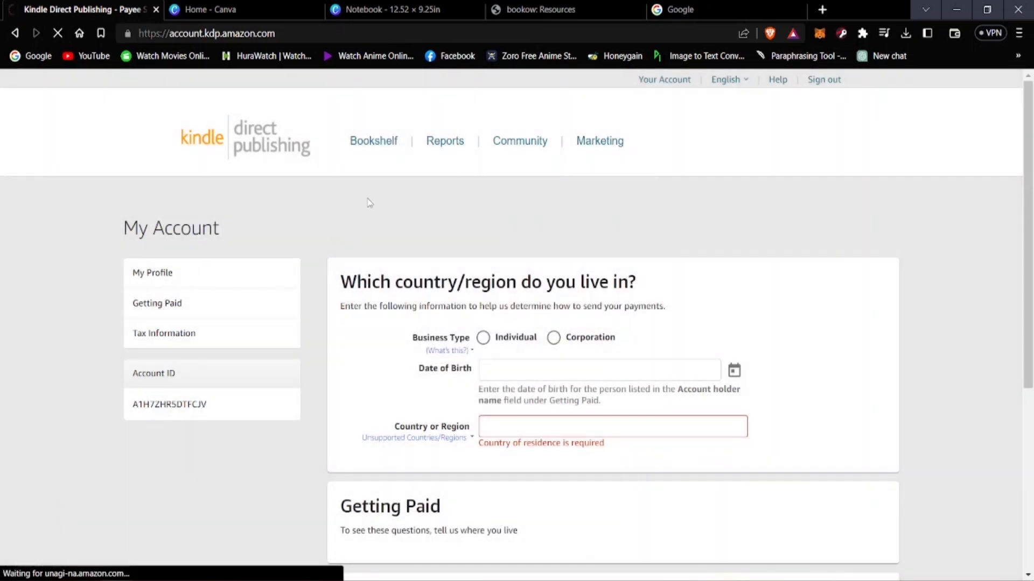
- Look over the Bookshelf page, examining the title creation section and the format options of the existing eBook draft
scroll(238, 273, down, 5)
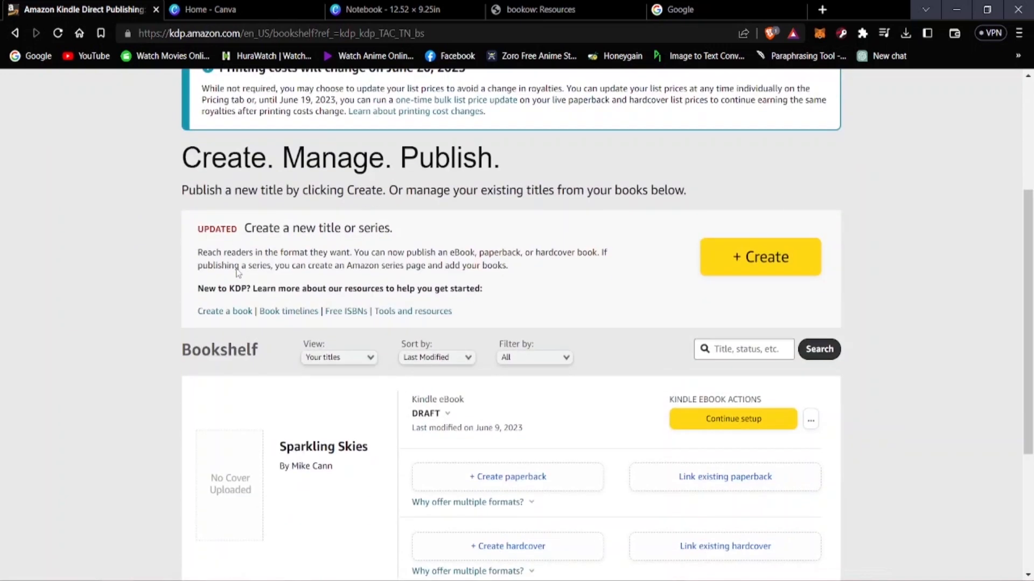
scroll(236, 273, down, 2)
scroll(515, 217, up, 4)
scroll(514, 217, down, 4)
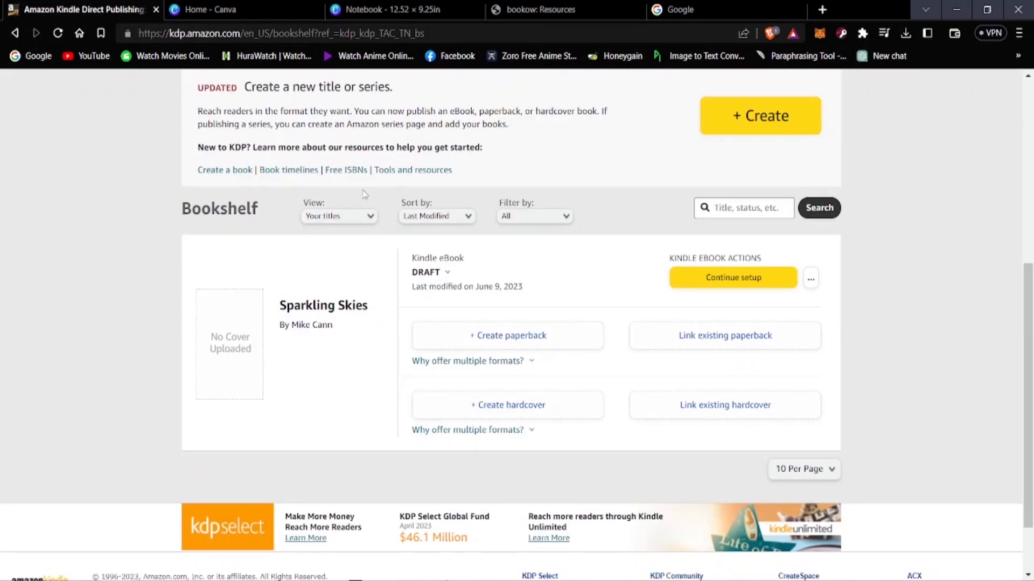
scroll(409, 179, up, 2)
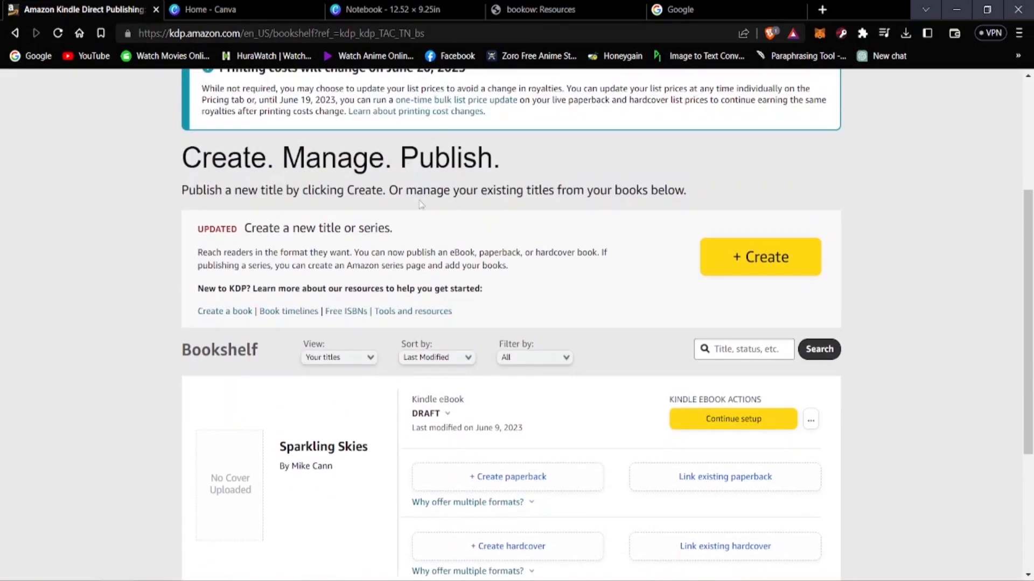
scroll(471, 258, down, 2)
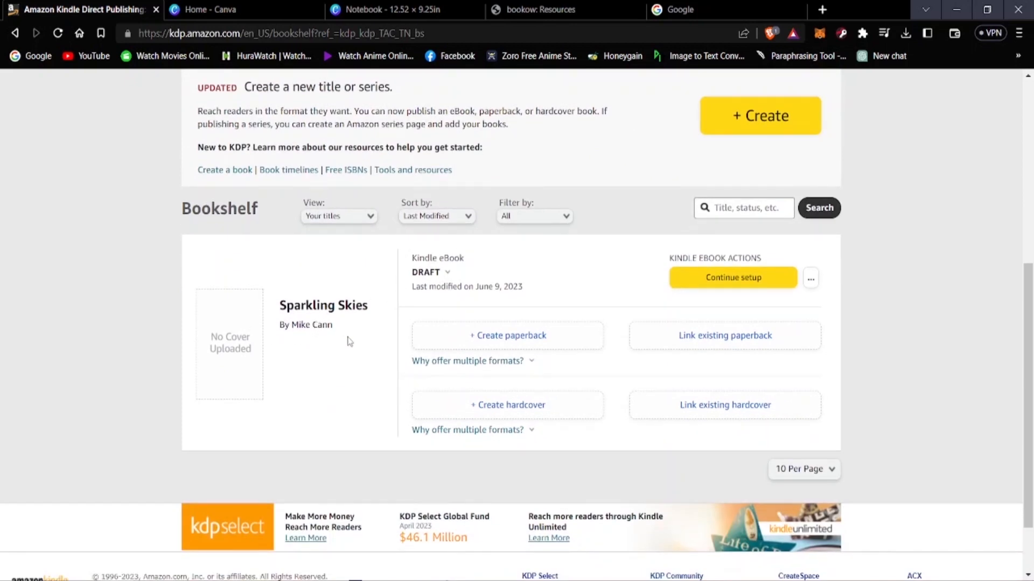
scroll(349, 341, down, 1)
scroll(605, 320, up, 1)
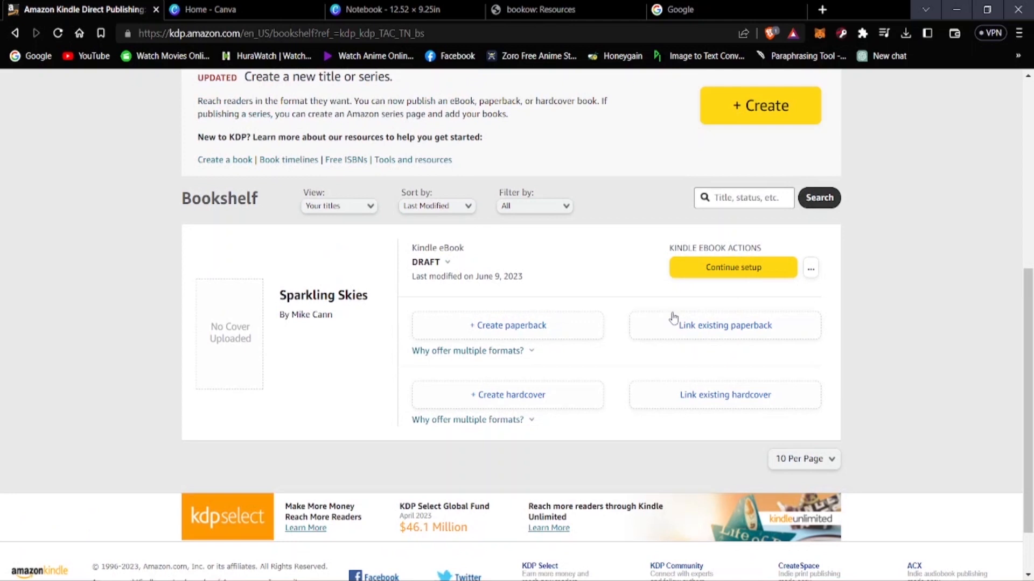
scroll(676, 316, up, 3)
scroll(291, 308, down, 1)
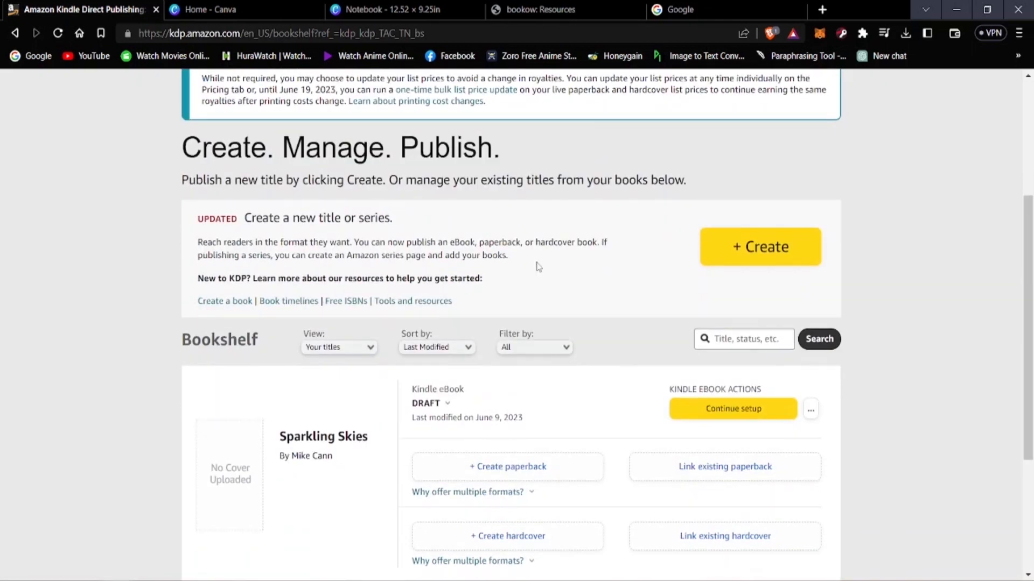
- Create a new title on KDP and choose Paperback as its format
click(751, 245)
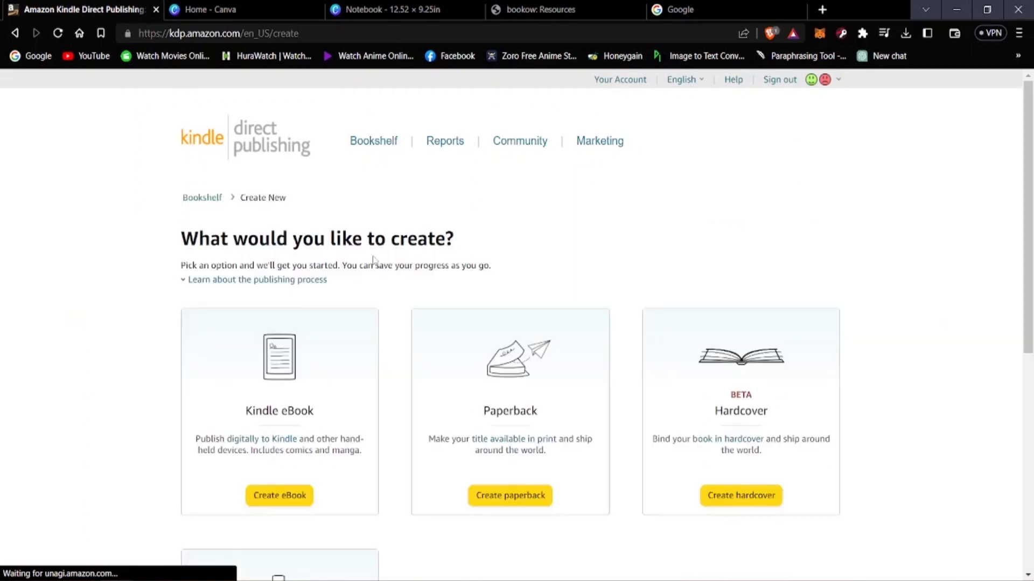
scroll(269, 304, down, 2)
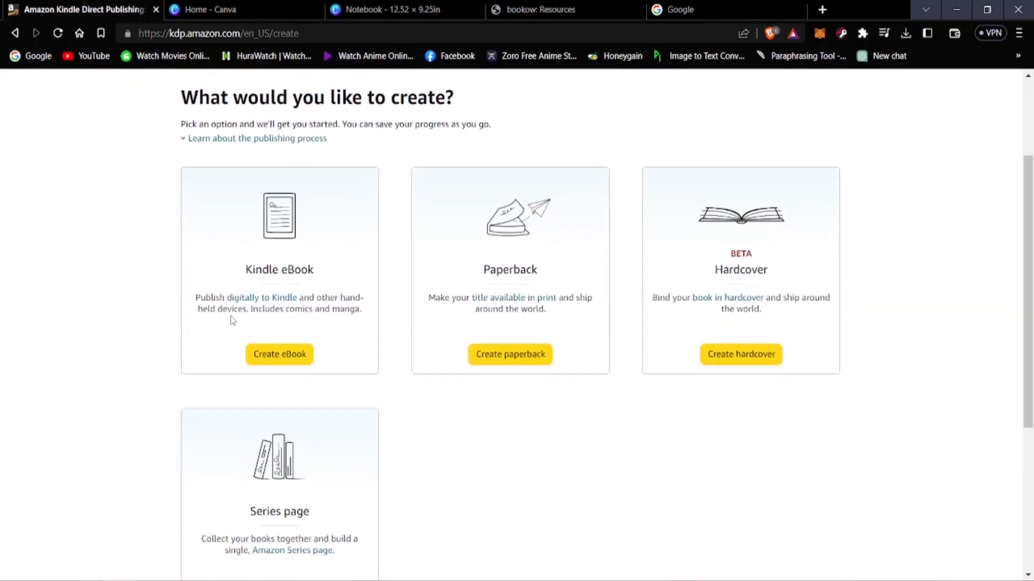
scroll(376, 318, up, 2)
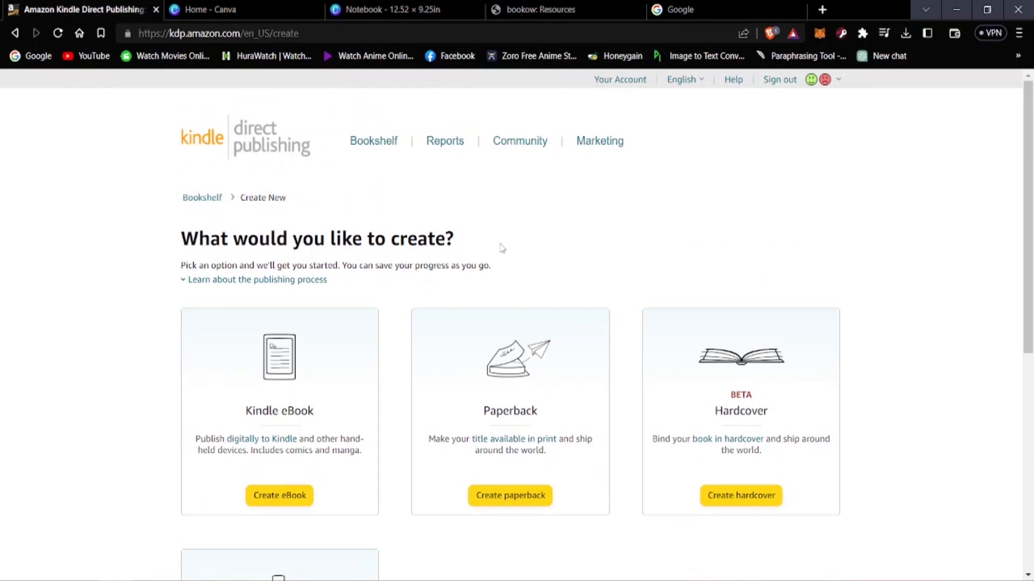
scroll(500, 247, down, 2)
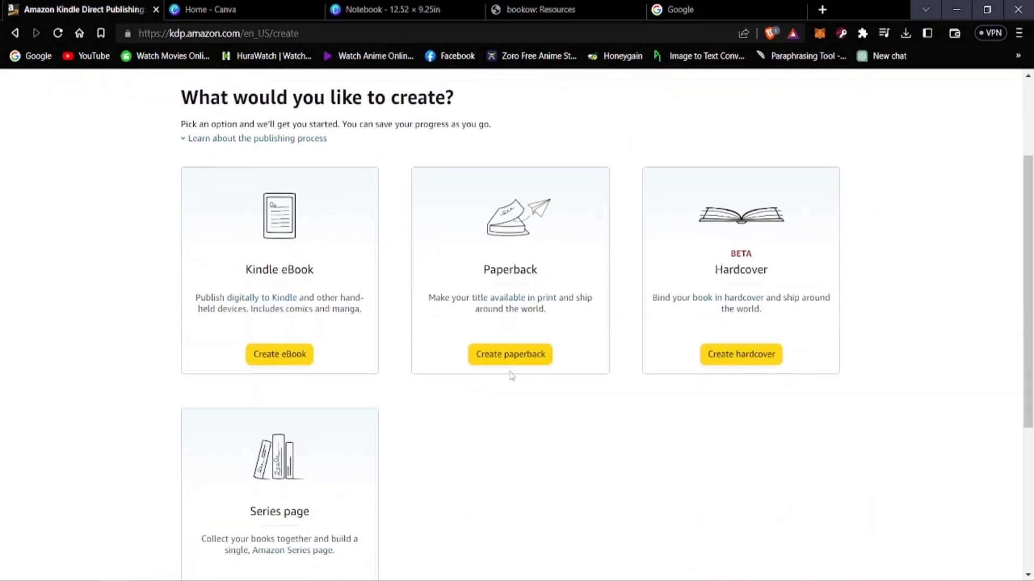
click(526, 357)
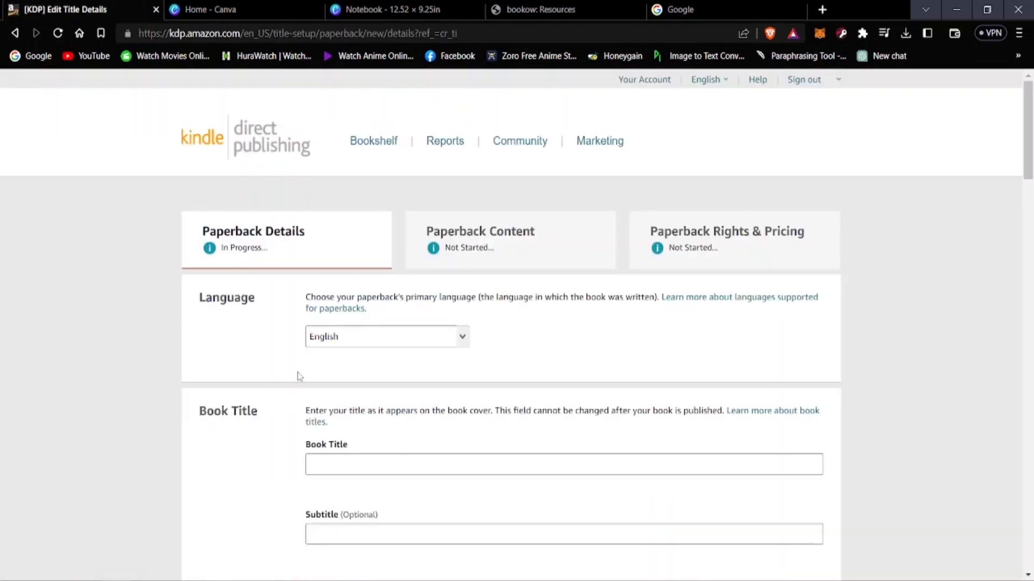
- Review the Paperback Details form from the book title through the audience, marketplace and categories sections
scroll(293, 393, down, 15)
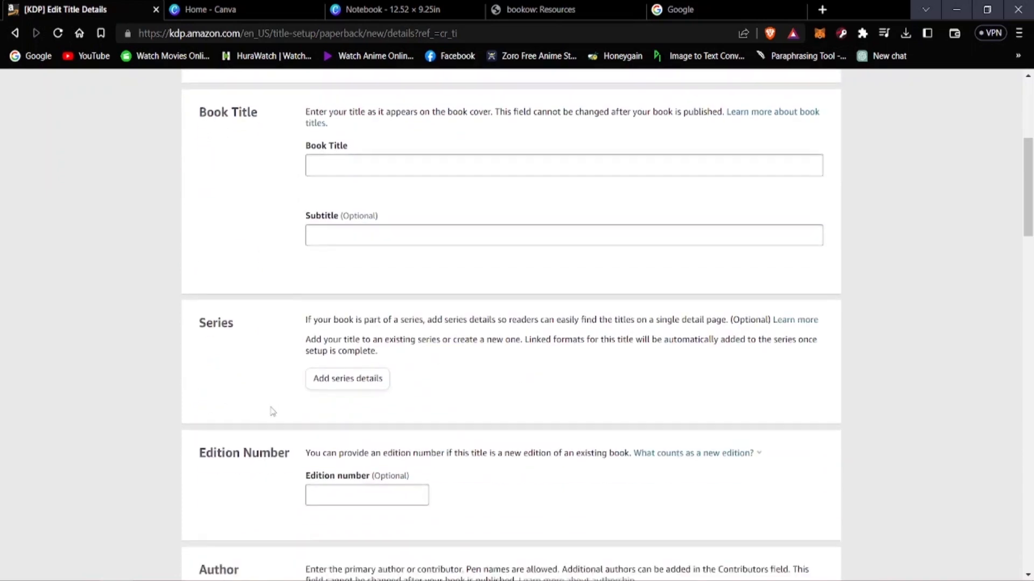
scroll(274, 420, down, 15)
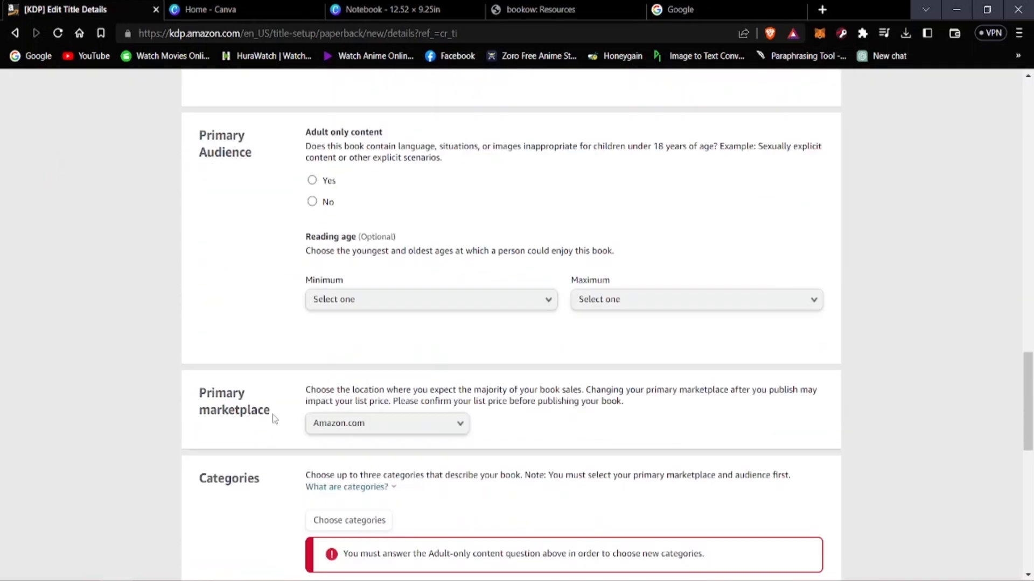
scroll(275, 419, up, 20)
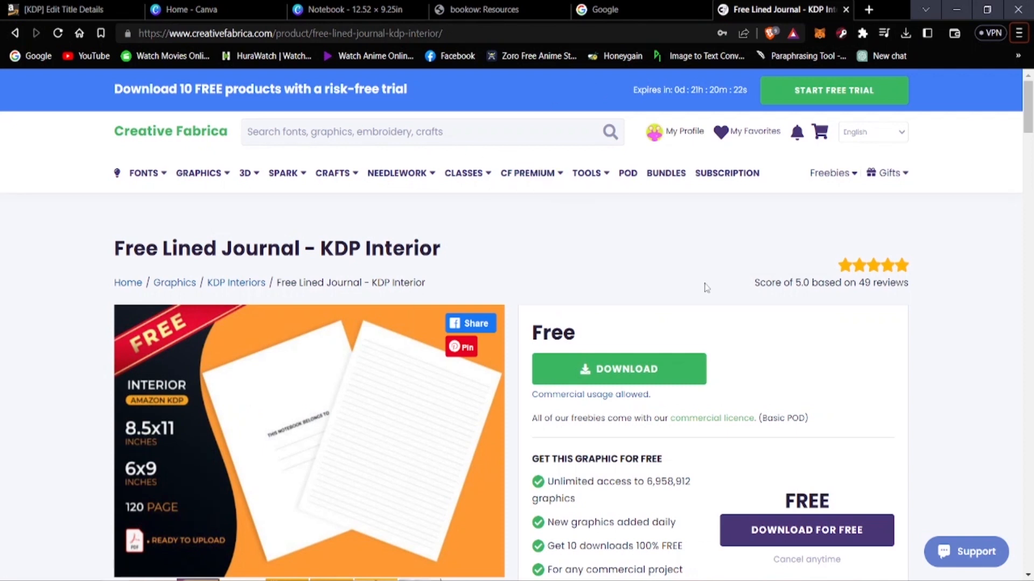
- Examine the Free Lined Journal - KDP Interior product page on Creative Fabrica
scroll(261, 332, down, 2)
scroll(205, 334, up, 2)
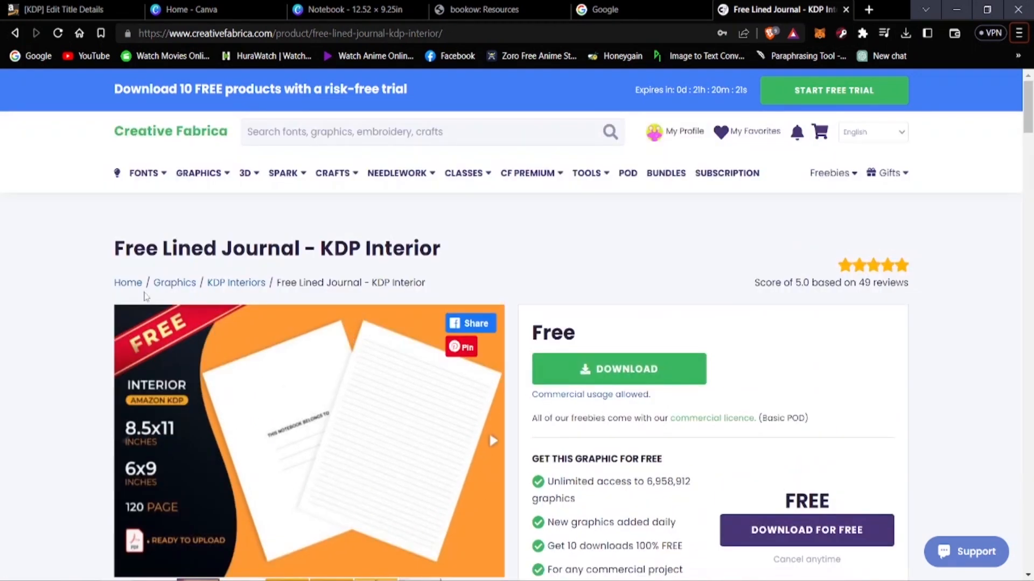
scroll(211, 438, down, 5)
scroll(619, 307, up, 4)
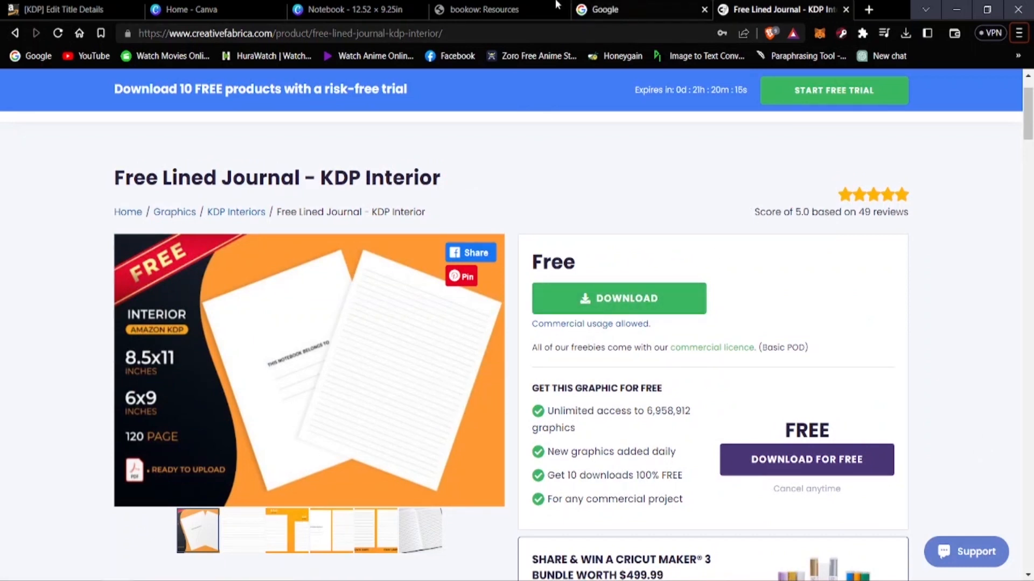
- Return to the KDP Paperback Details form and enter Notebook as the book title
click(353, 8)
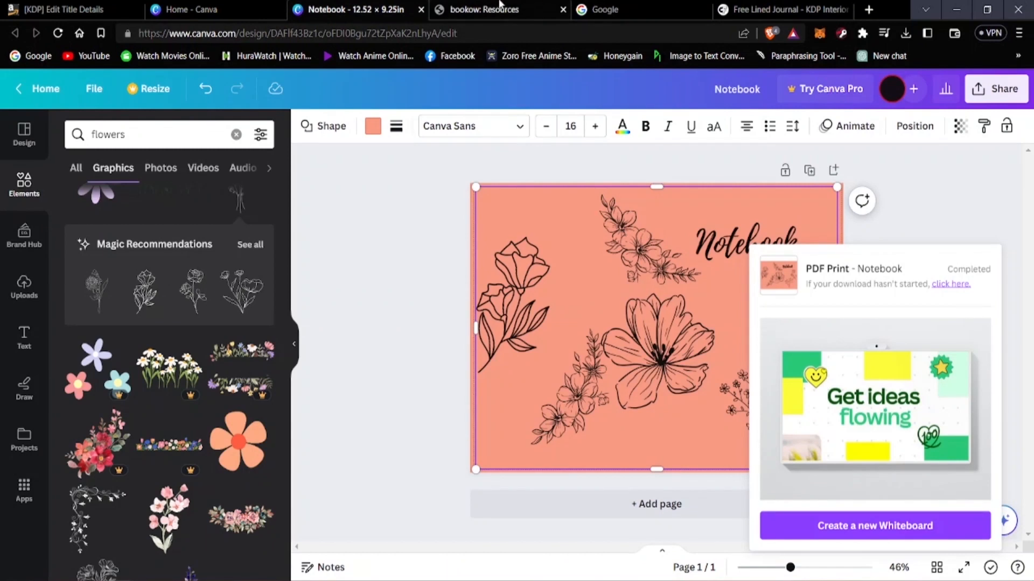
click(499, 5)
click(610, 4)
click(43, 3)
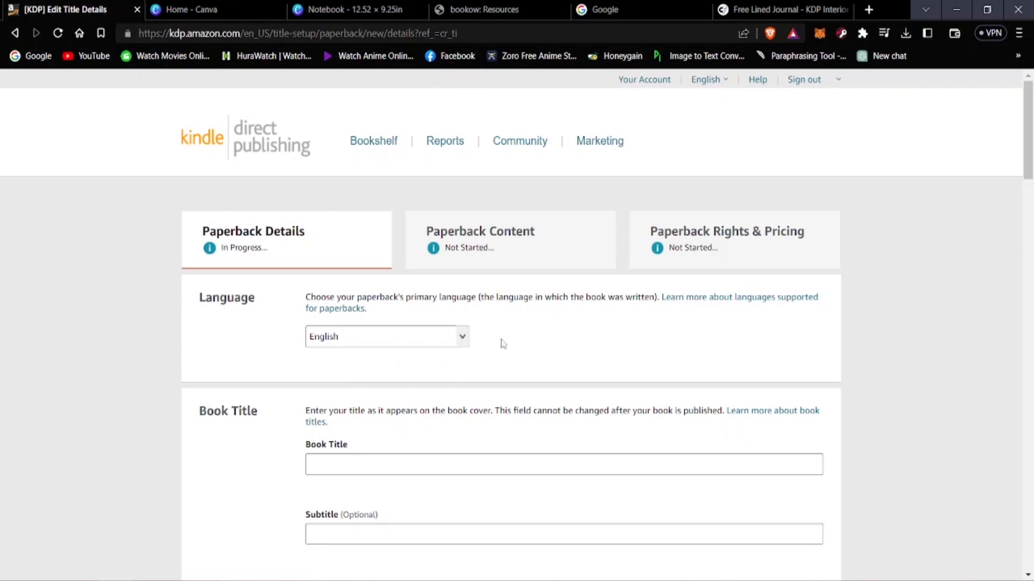
scroll(409, 357, down, 3)
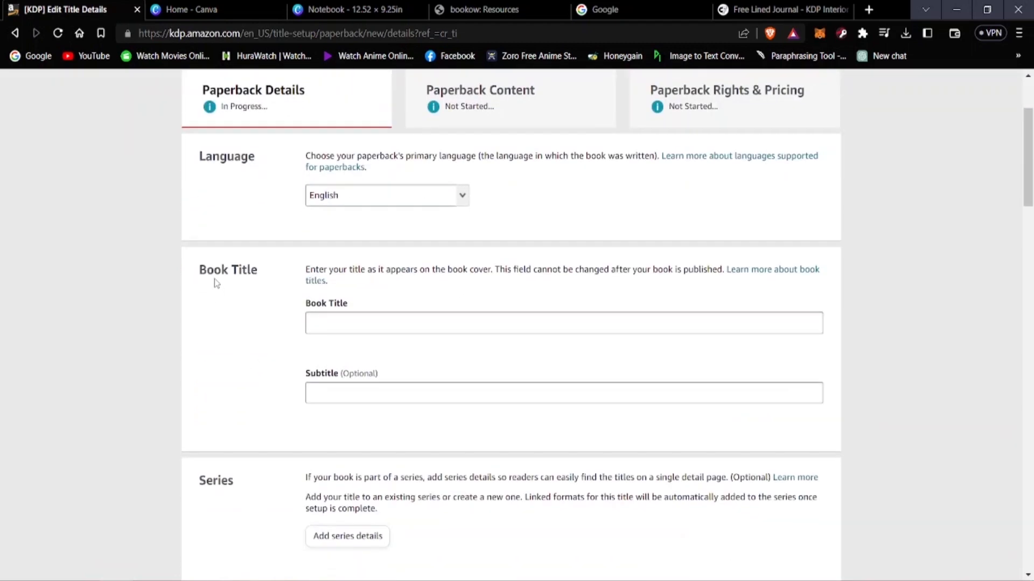
click(343, 328)
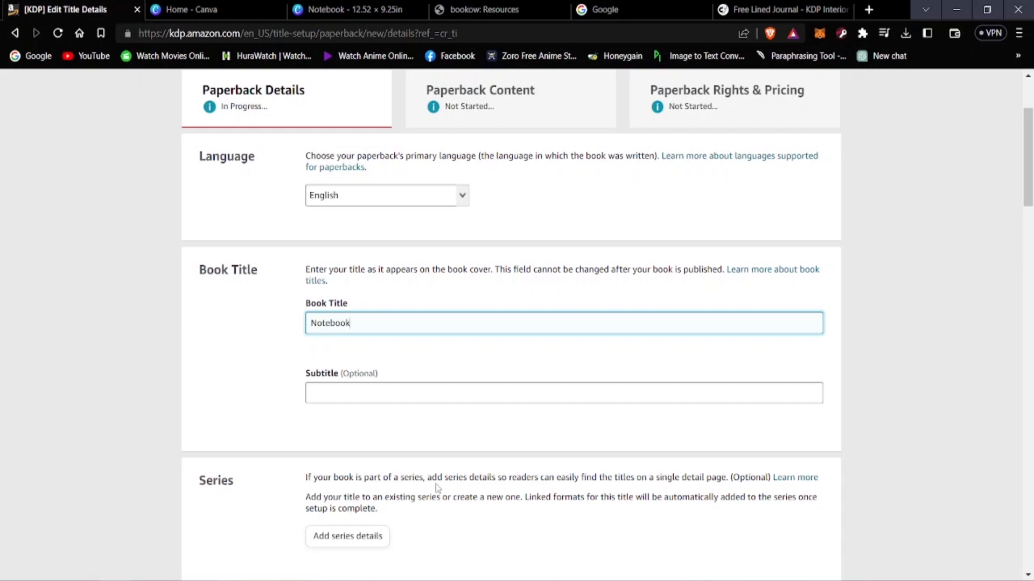
- Fill in the primary author's first and last name in the Author section
click(385, 393)
click(343, 452)
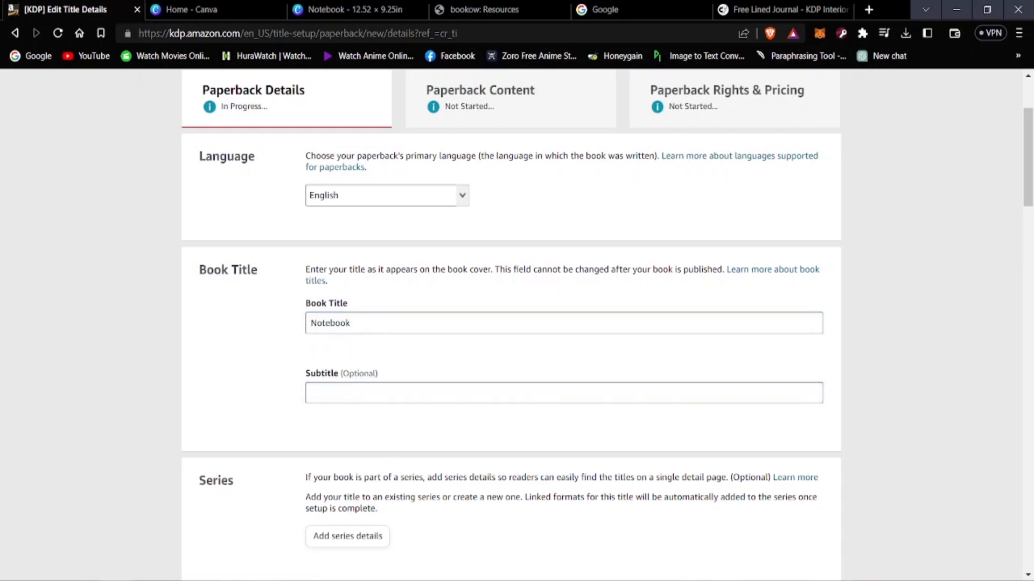
scroll(587, 529, down, 5)
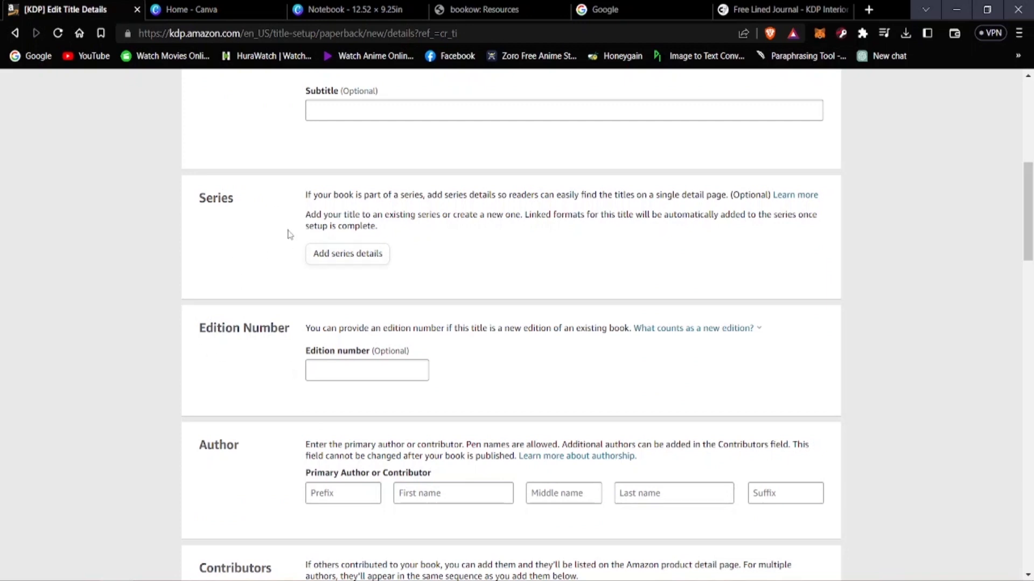
key(alt)
scroll(403, 375, down, 1)
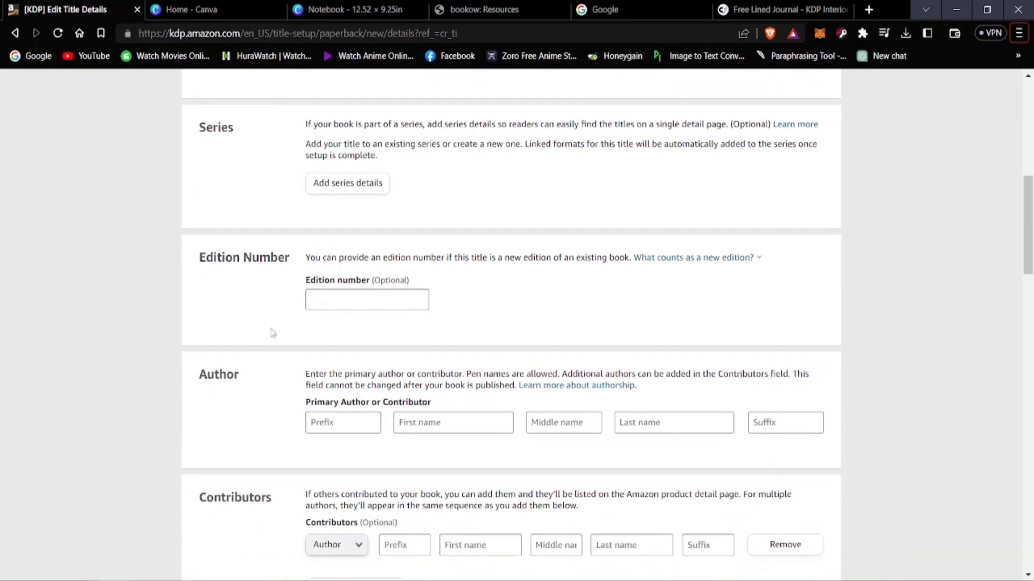
scroll(174, 242, down, 2)
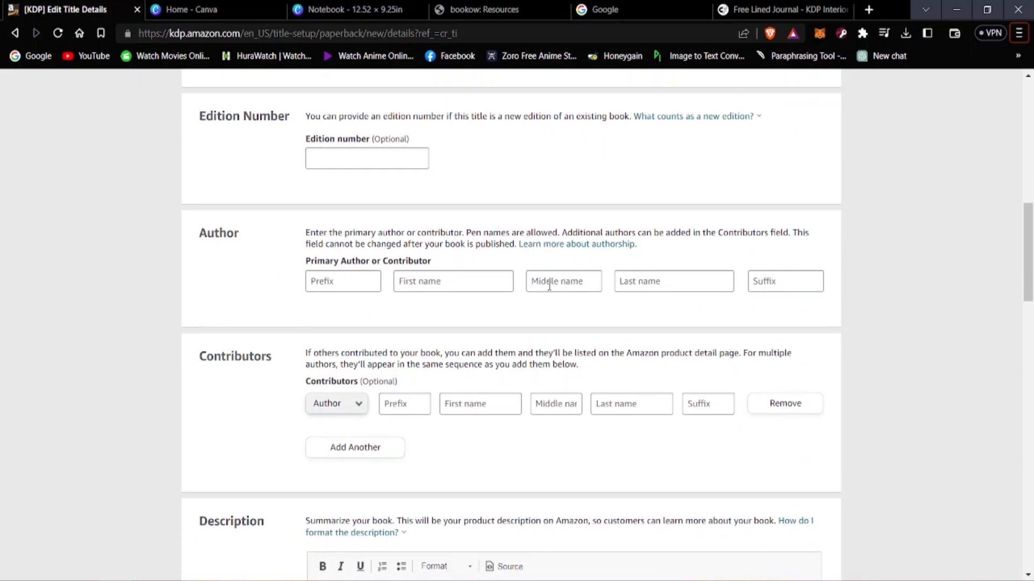
click(417, 278)
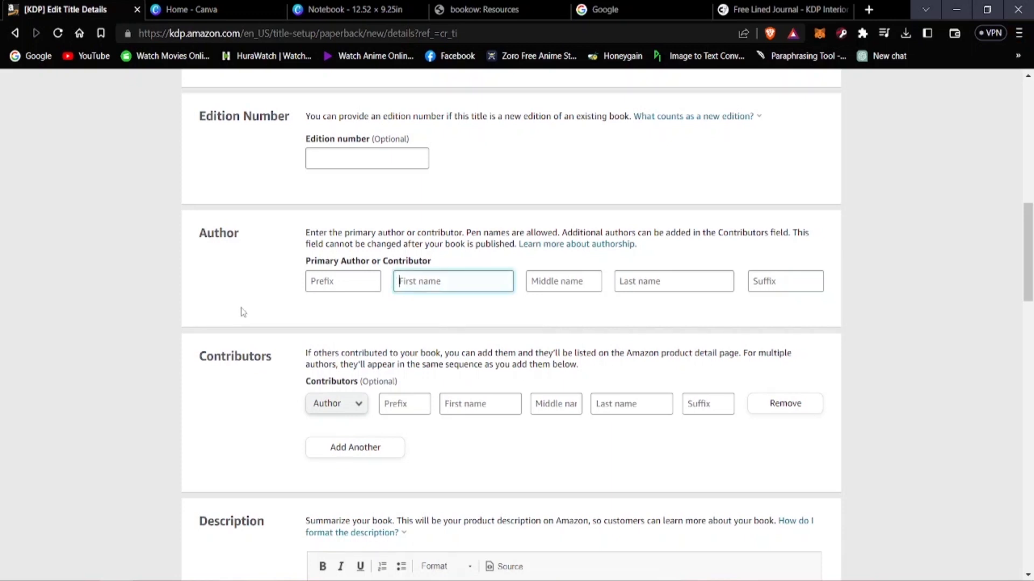
text(Mike)
click(698, 278)
text(Cann)
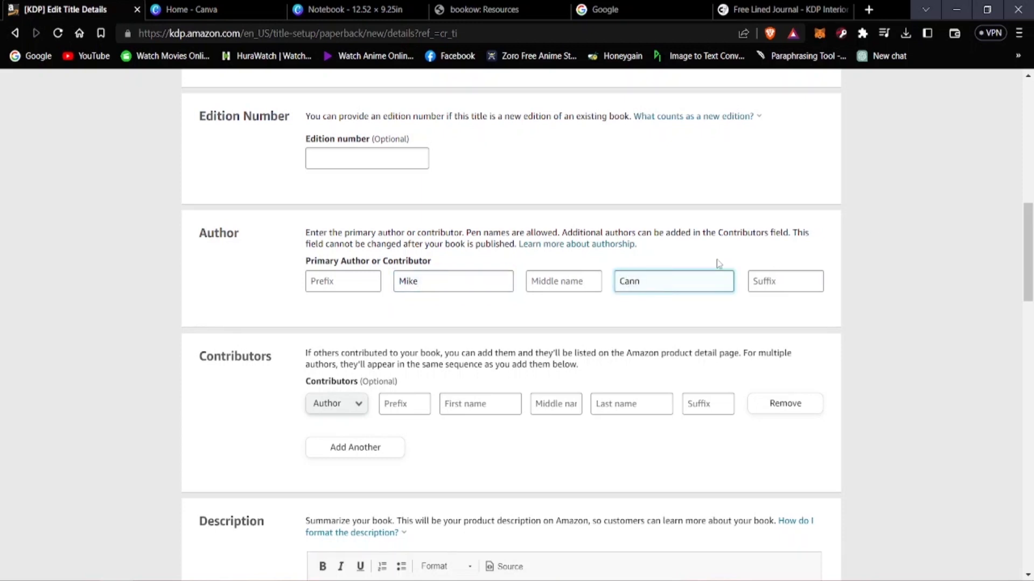
- Declare ownership of the copyright and the necessary publishing rights in the Publishing Rights section
scroll(493, 338, down, 1)
scroll(492, 338, down, 5)
scroll(316, 174, up, 1)
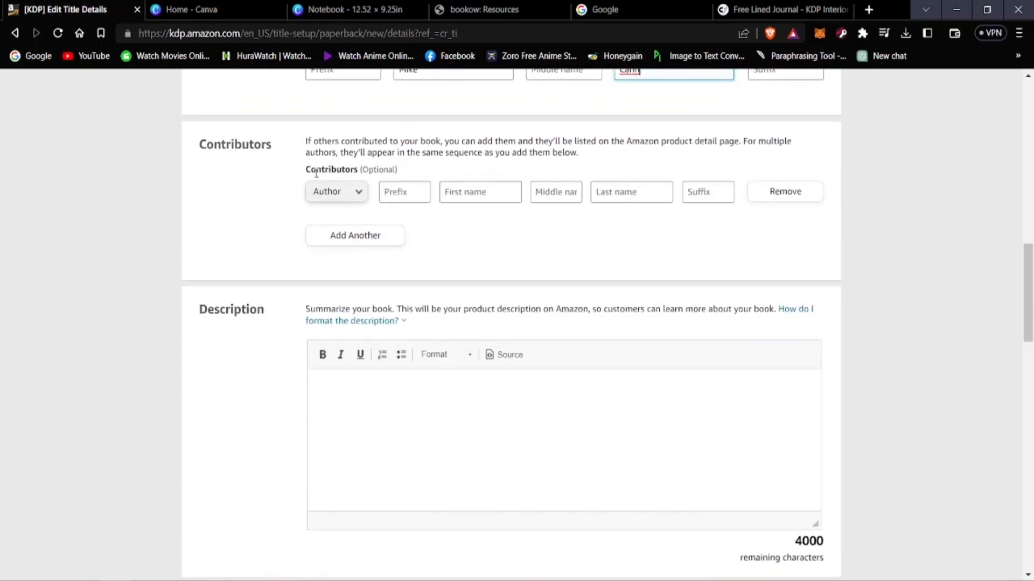
scroll(353, 254, up, 1)
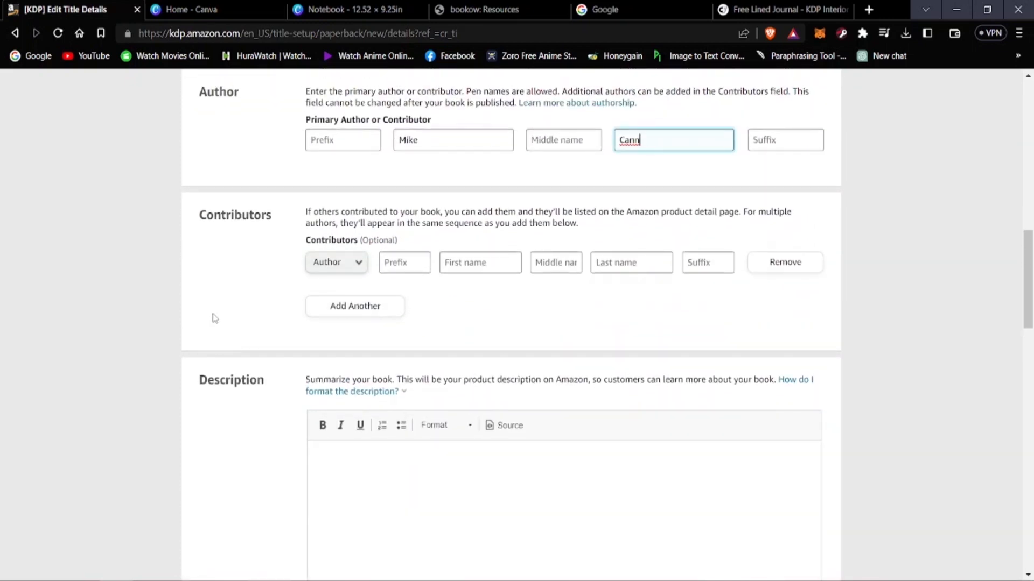
scroll(251, 339, down, 3)
click(395, 330)
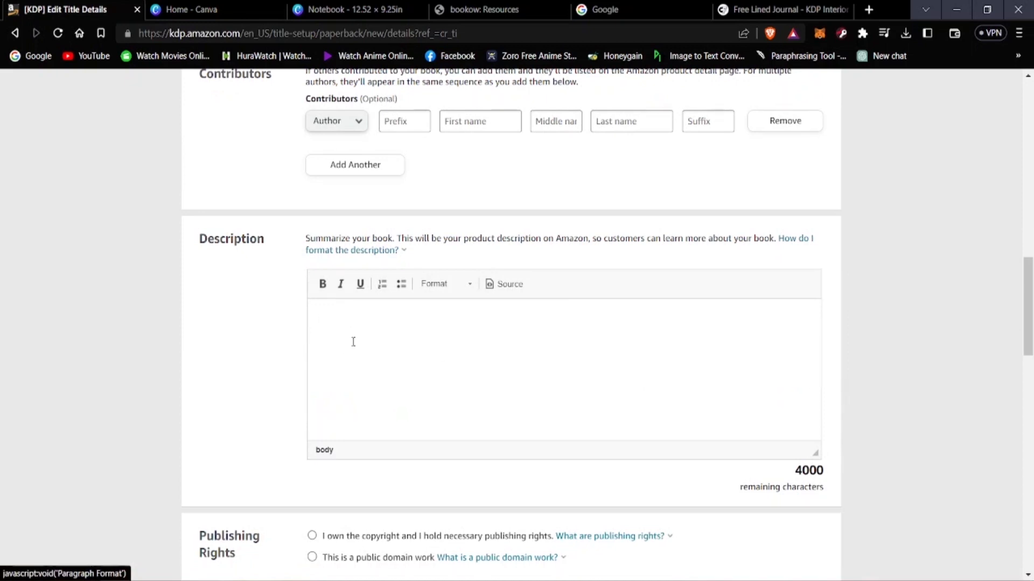
scroll(224, 323, down, 1)
scroll(260, 339, down, 2)
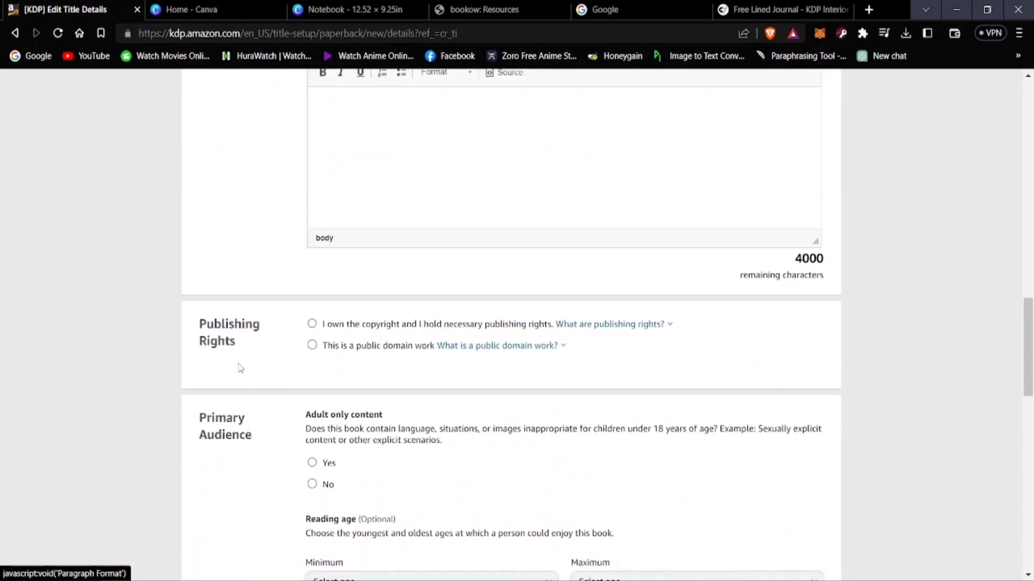
click(311, 325)
- Answer No to the adult only content question in the Primary Audience section
scroll(219, 415, down, 3)
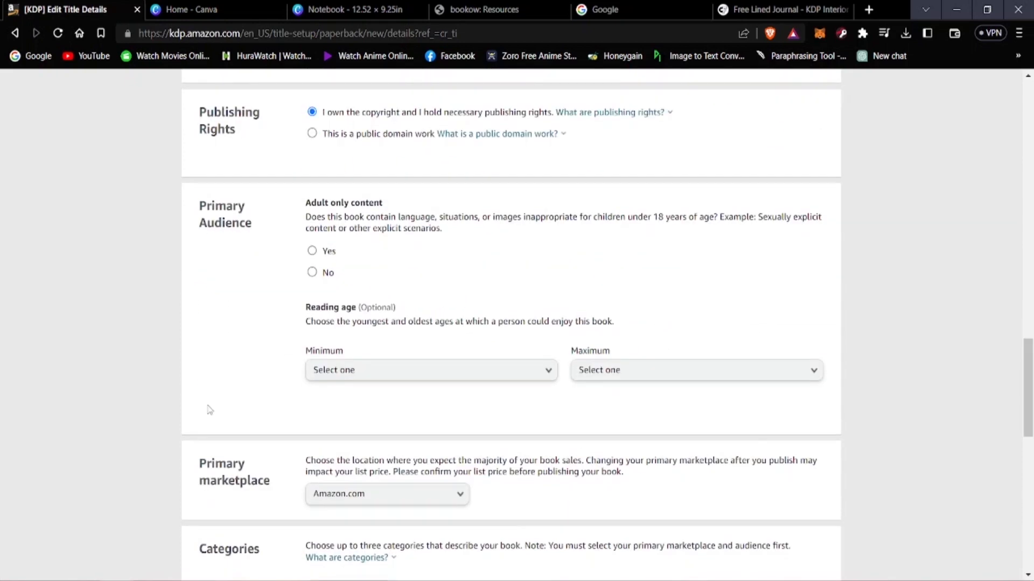
scroll(210, 405, up, 2)
scroll(213, 380, down, 1)
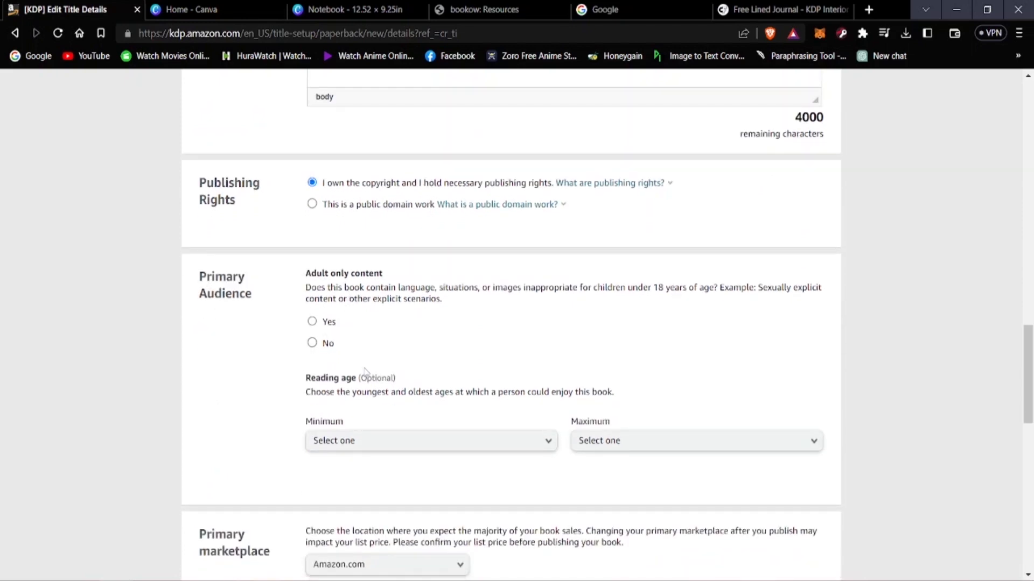
click(311, 343)
- Enter notebook as the first search keyword and leave the other keyword fields empty
scroll(253, 371, down, 3)
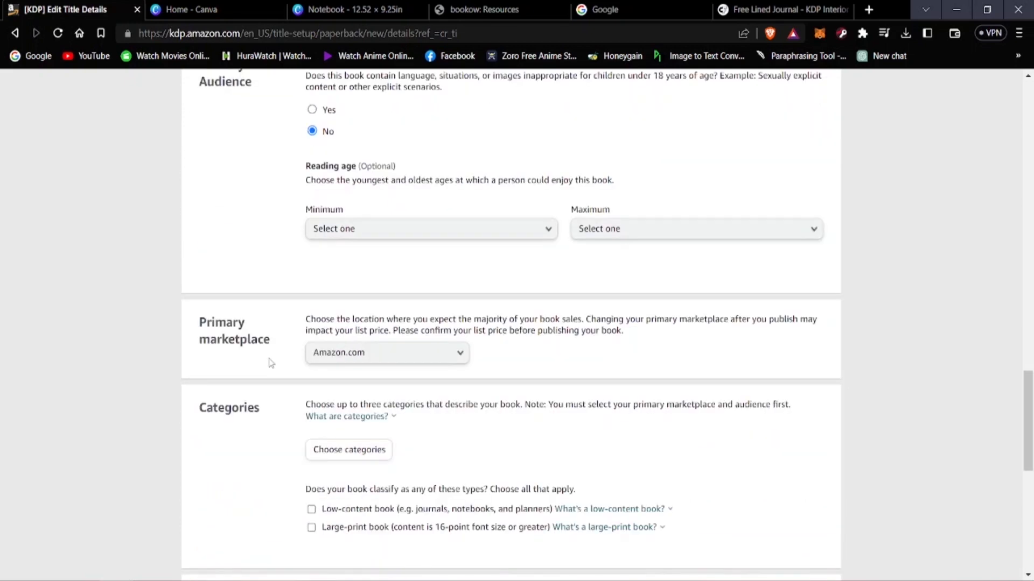
scroll(276, 362, up, 1)
scroll(249, 334, down, 1)
scroll(226, 446, down, 3)
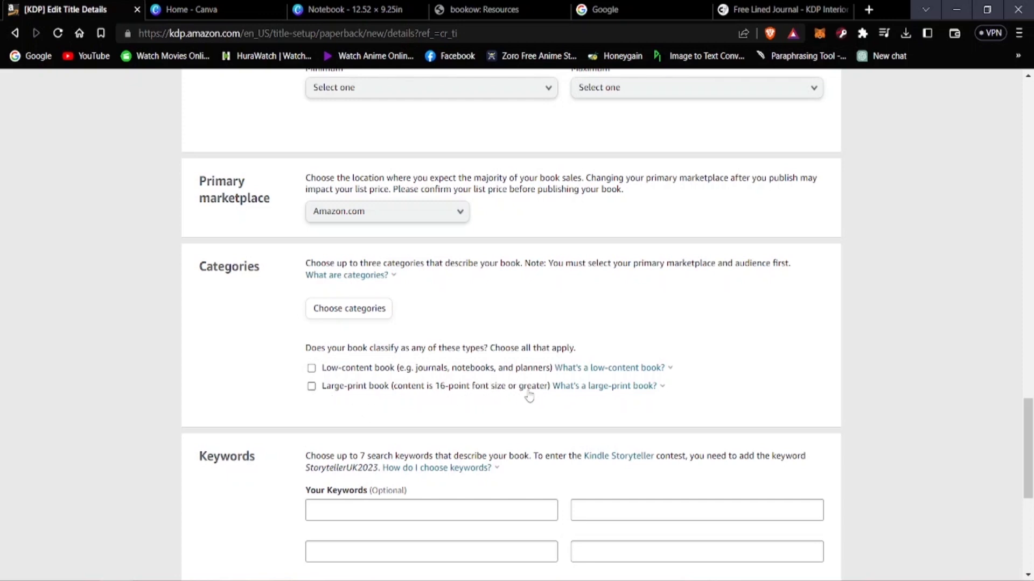
scroll(235, 393, down, 4)
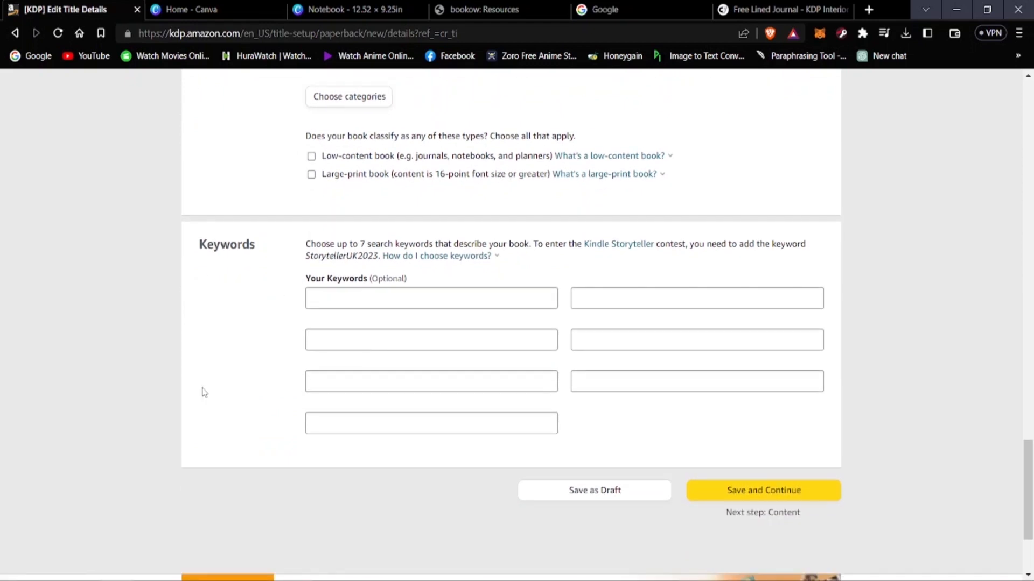
scroll(201, 395, down, 3)
scroll(263, 323, up, 4)
click(355, 370)
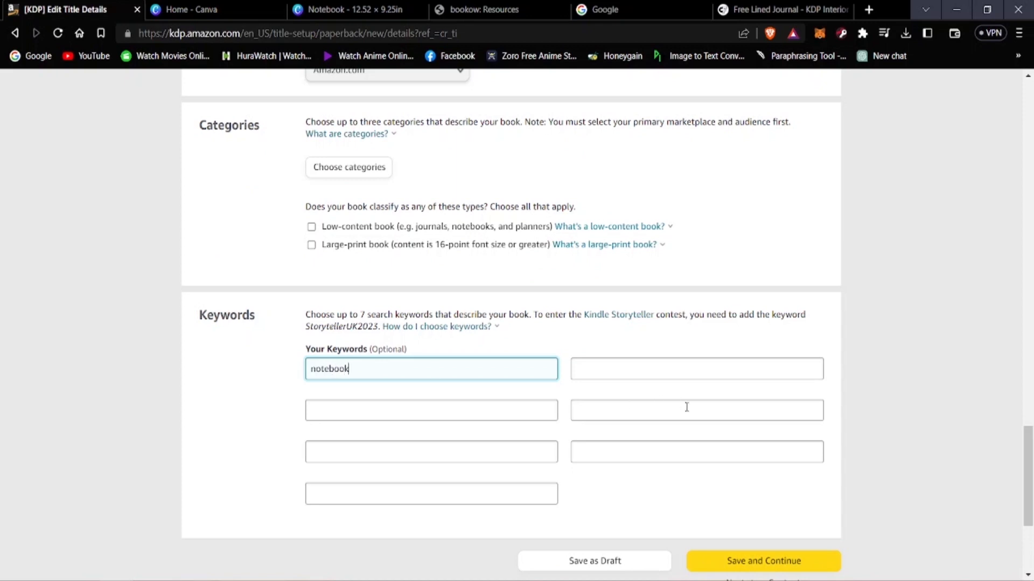
click(654, 372)
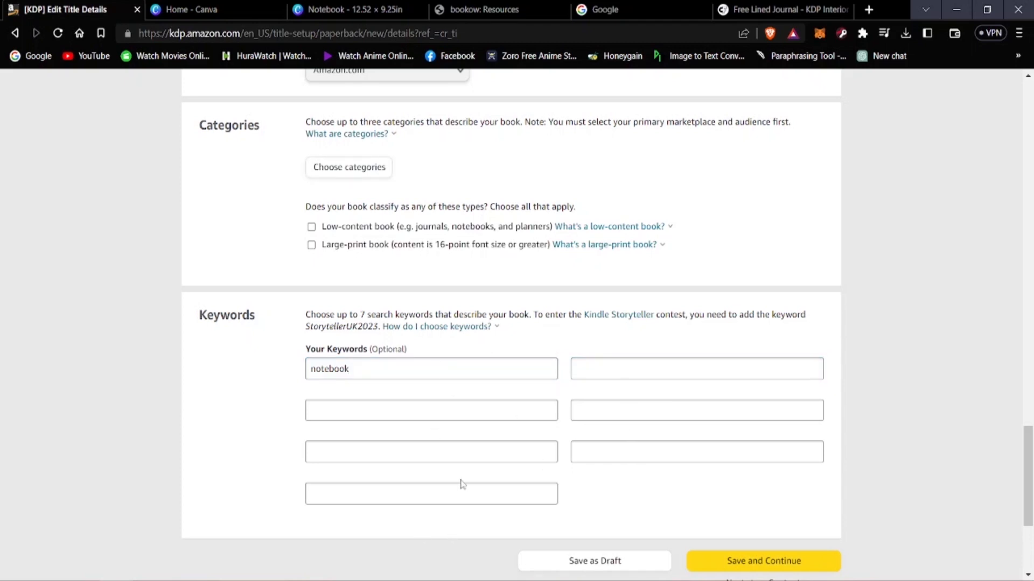
- Try to save the paperback details and continue to the Content step
scroll(467, 484, down, 4)
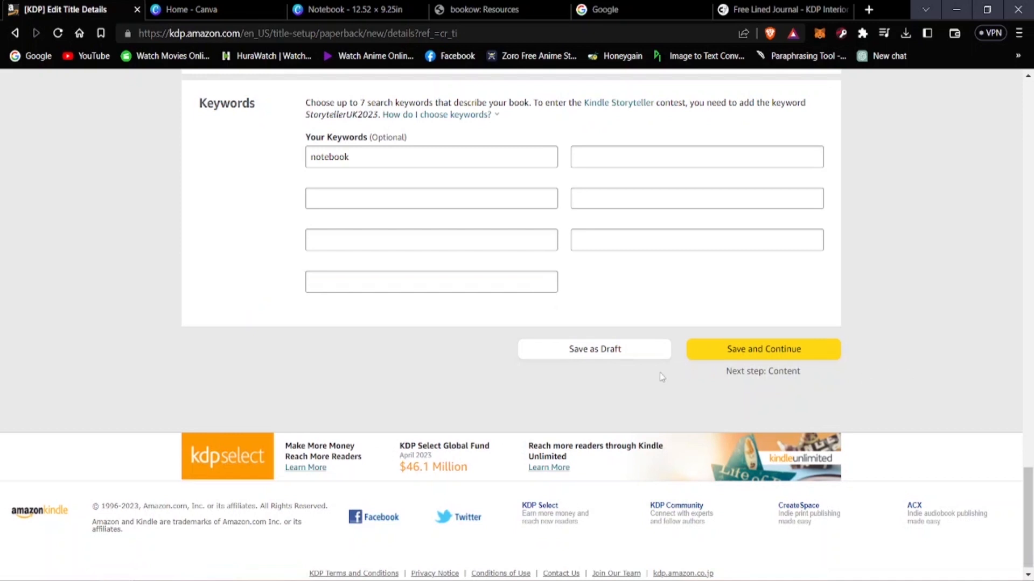
scroll(662, 376, up, 1)
click(807, 351)
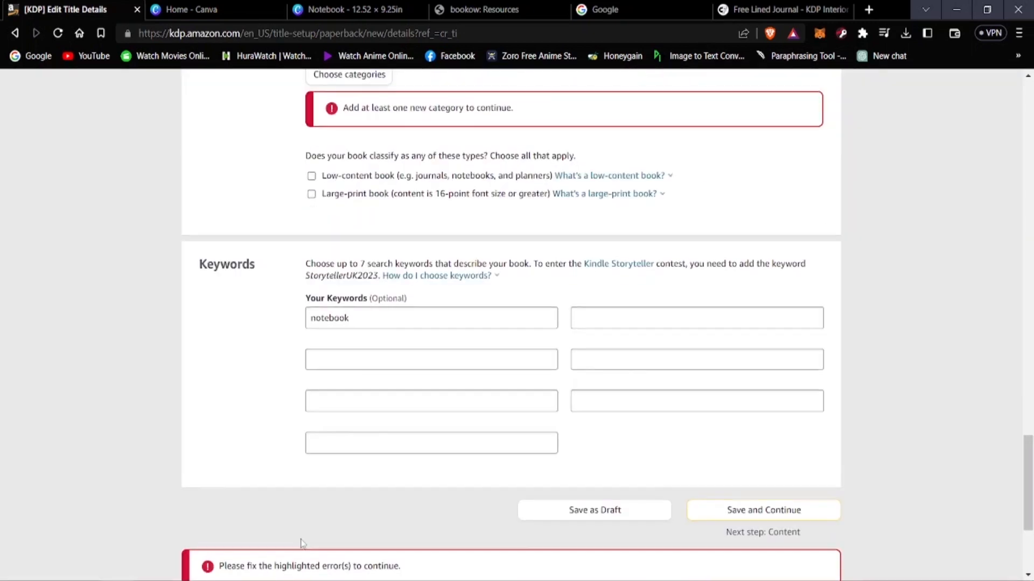
- Classify the book as low-content and try to save the details and continue
scroll(300, 544, up, 5)
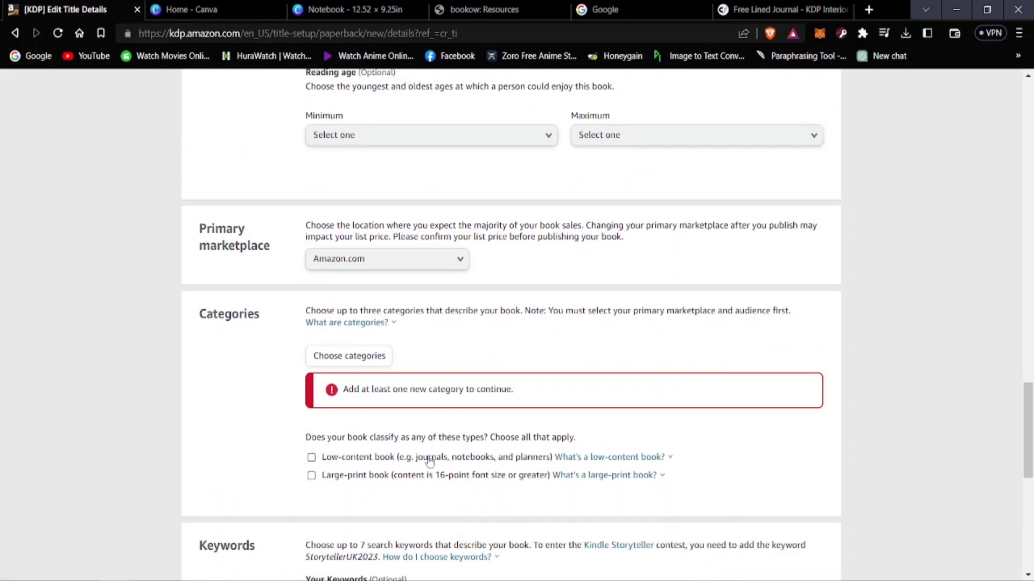
click(311, 459)
scroll(522, 483, down, 9)
click(721, 302)
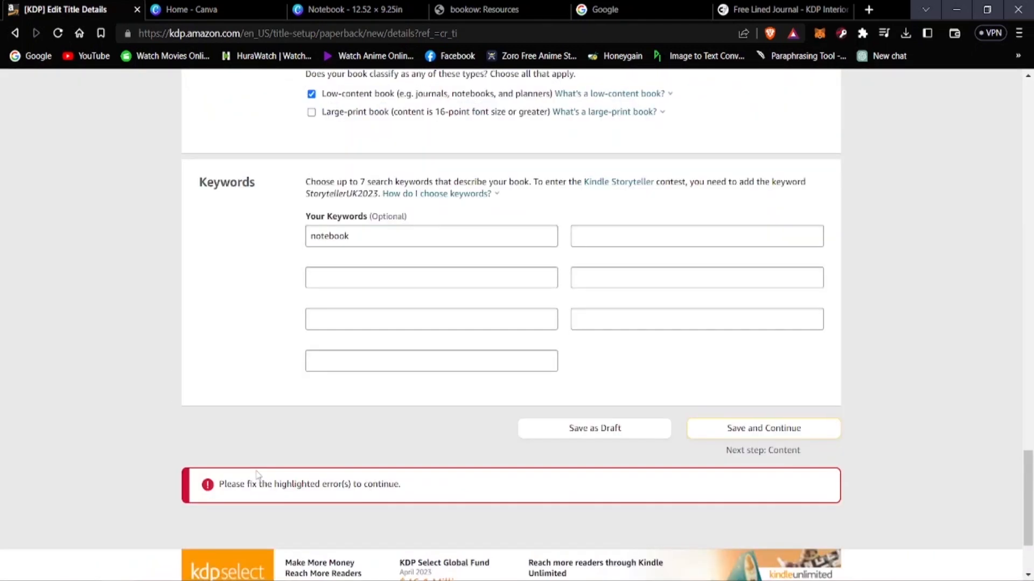
- Try to assign the book to the Non-Classifiable category by saving the categories without a placement
scroll(257, 474, up, 10)
scroll(299, 477, down, 4)
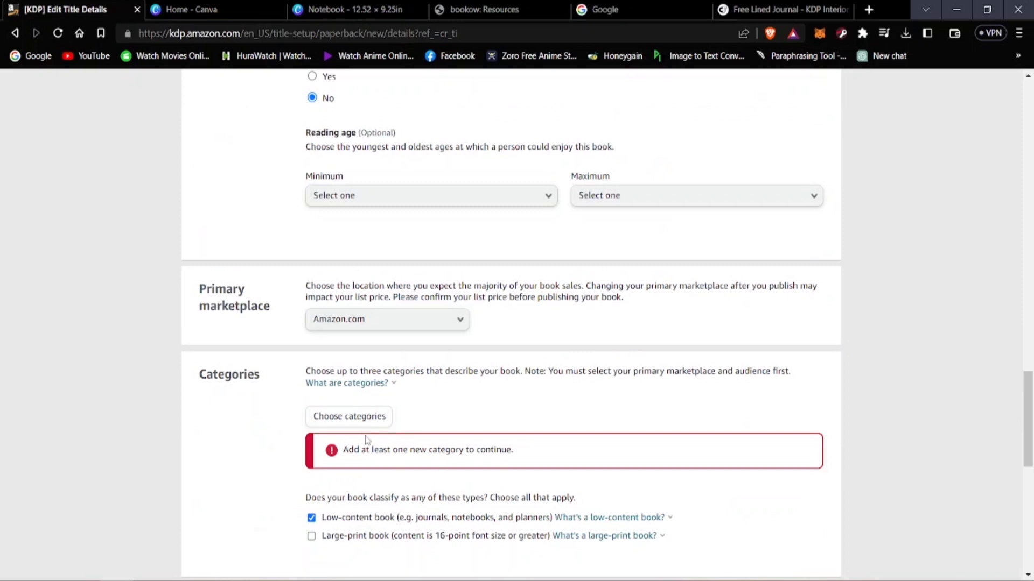
click(359, 418)
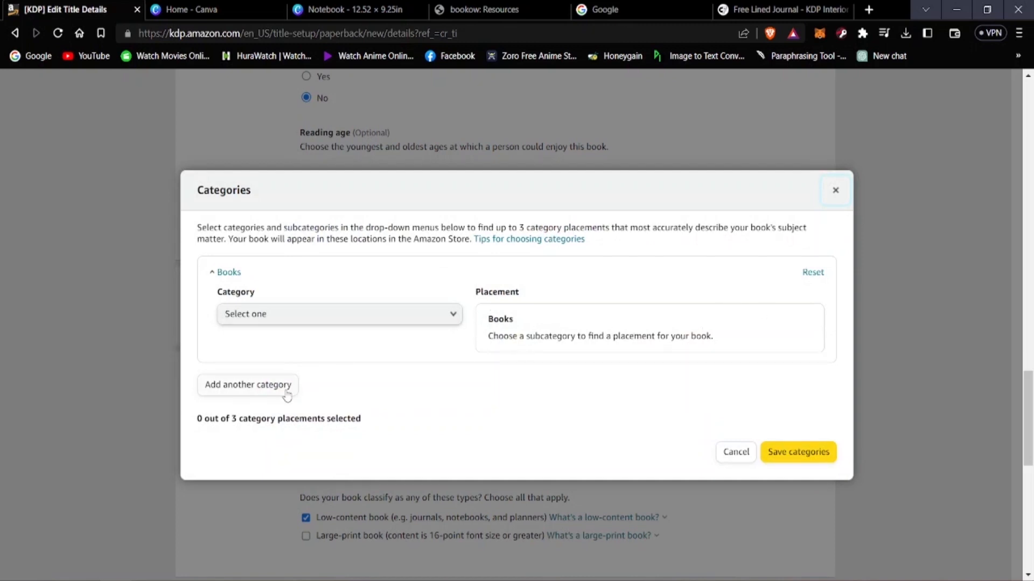
click(283, 314)
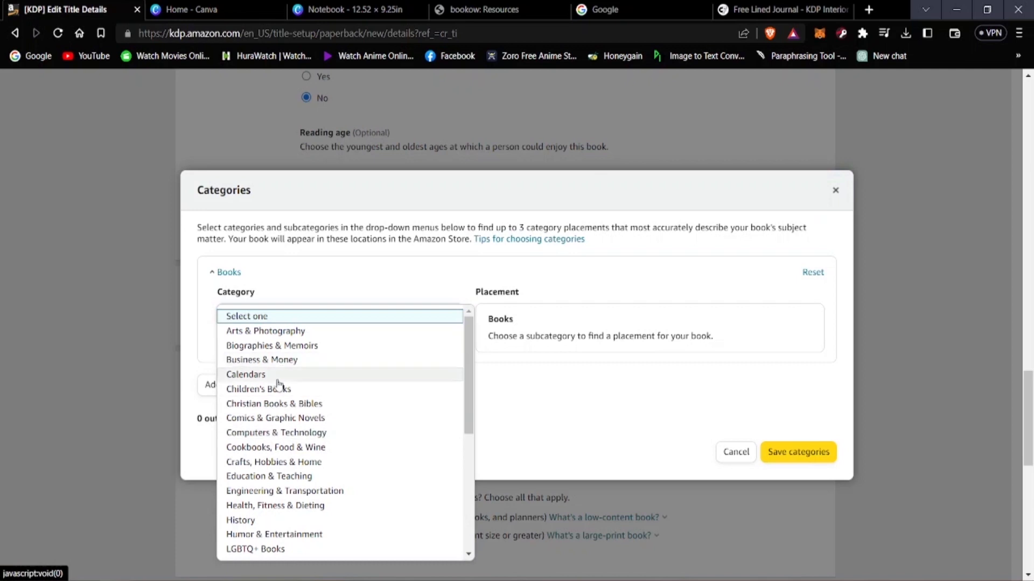
scroll(280, 377, down, 5)
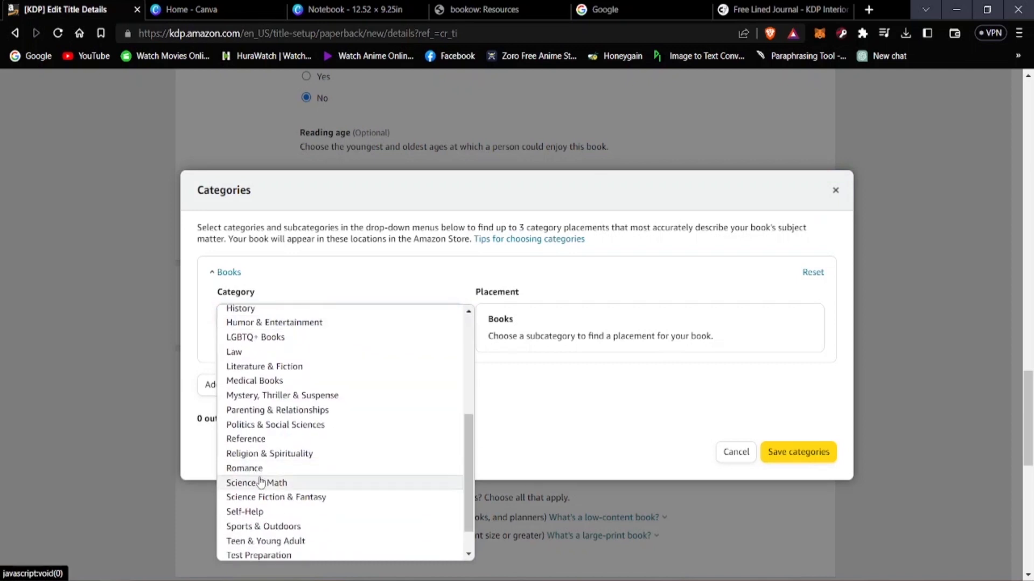
scroll(259, 482, down, 3)
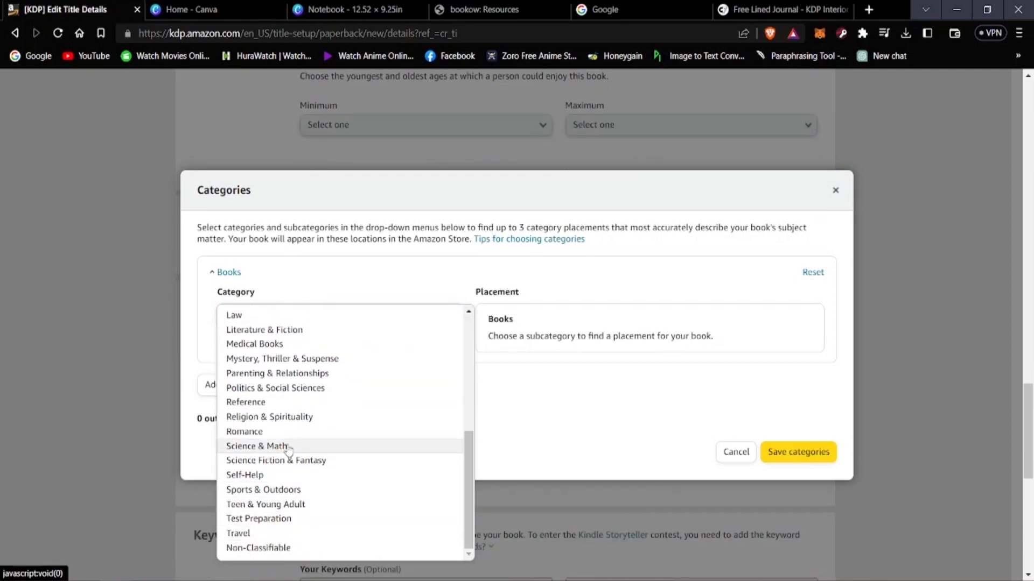
scroll(270, 516, up, 3)
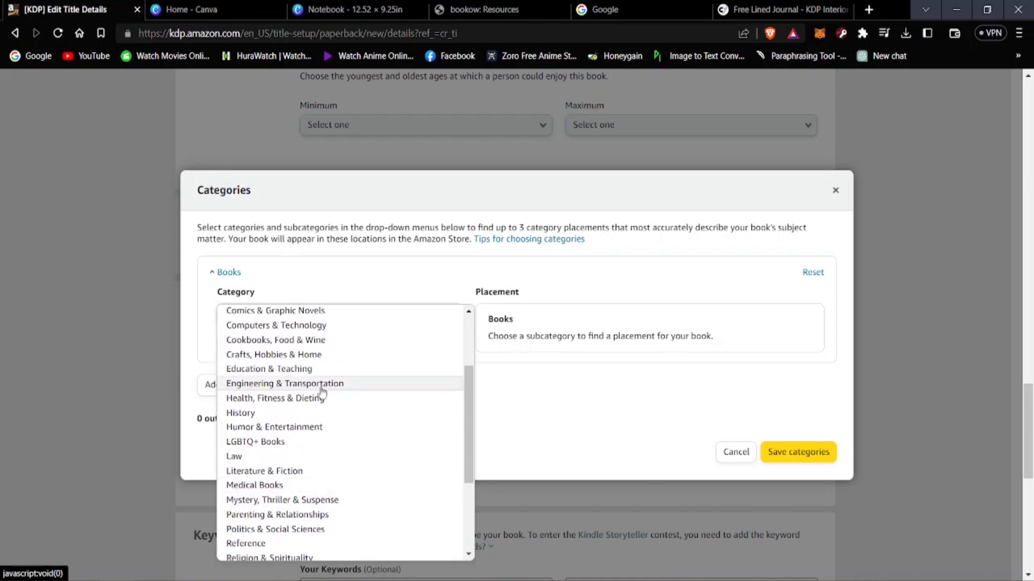
scroll(322, 392, up, 2)
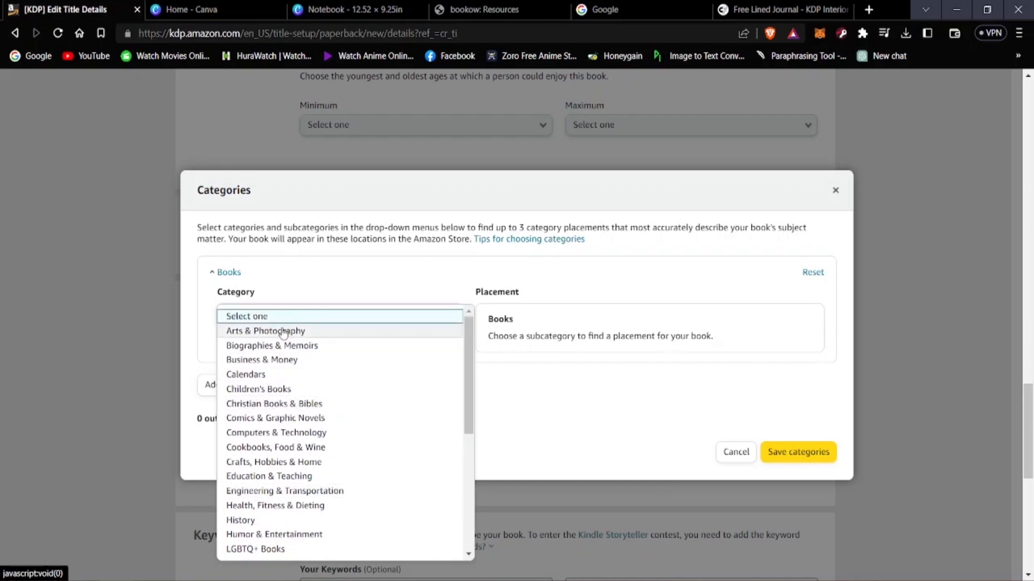
scroll(283, 332, up, 1)
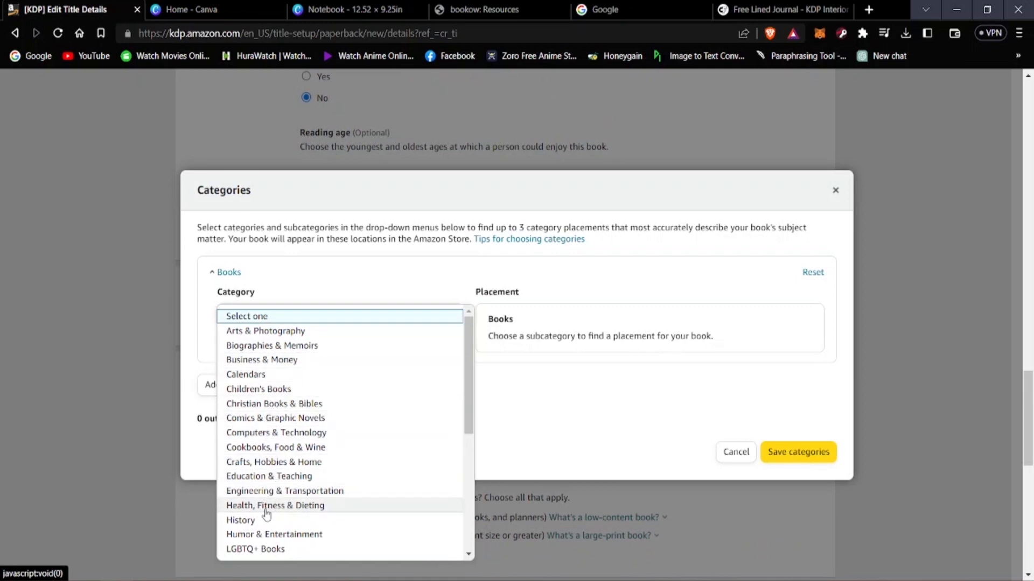
scroll(280, 493, down, 1)
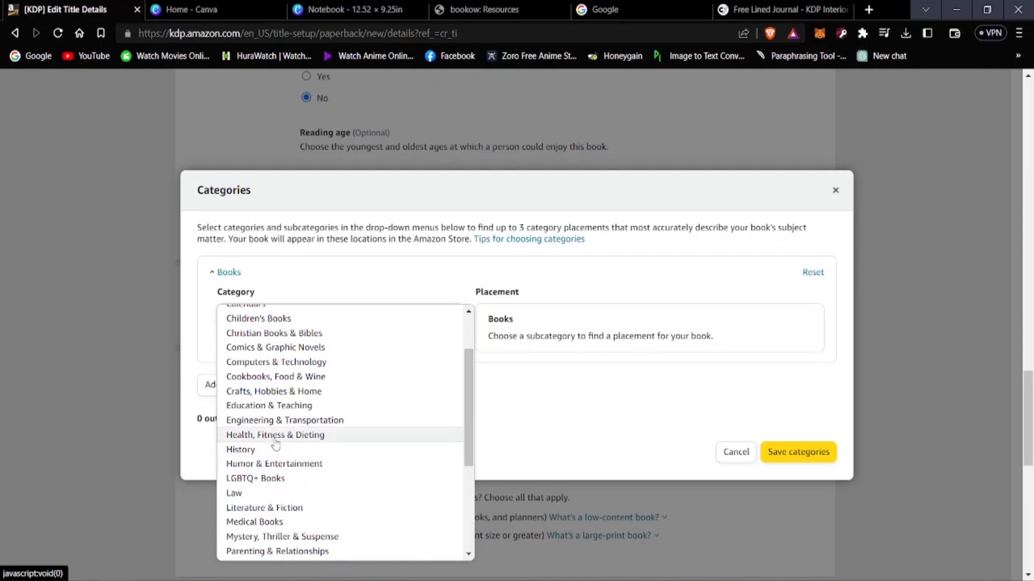
scroll(269, 490, down, 1)
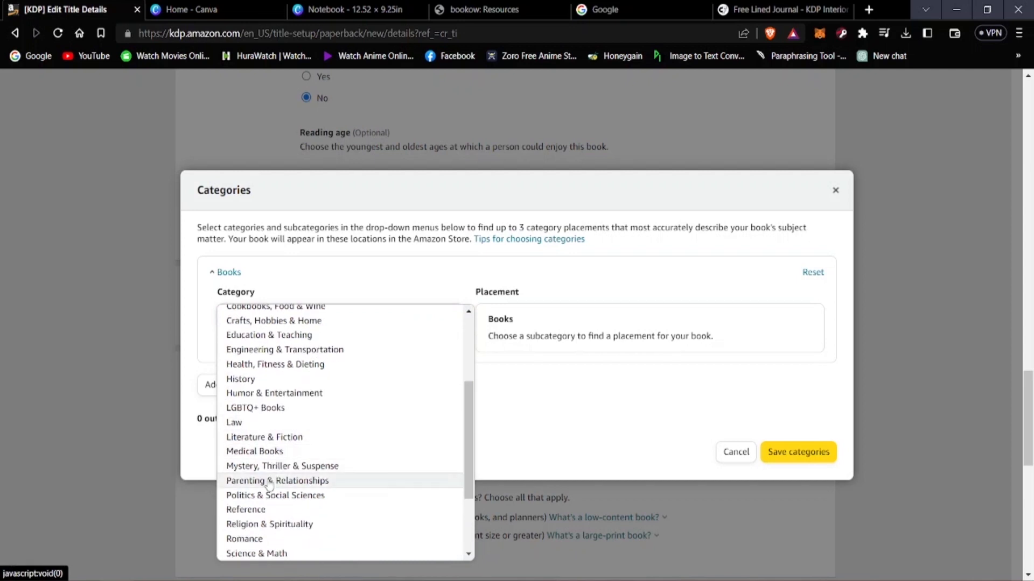
scroll(270, 484, down, 1)
scroll(265, 425, down, 1)
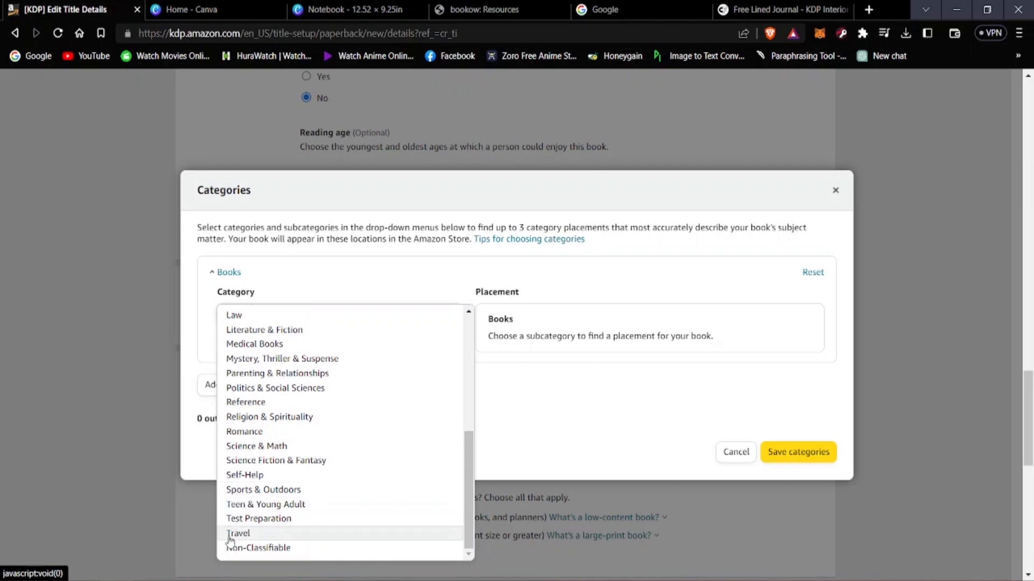
click(252, 548)
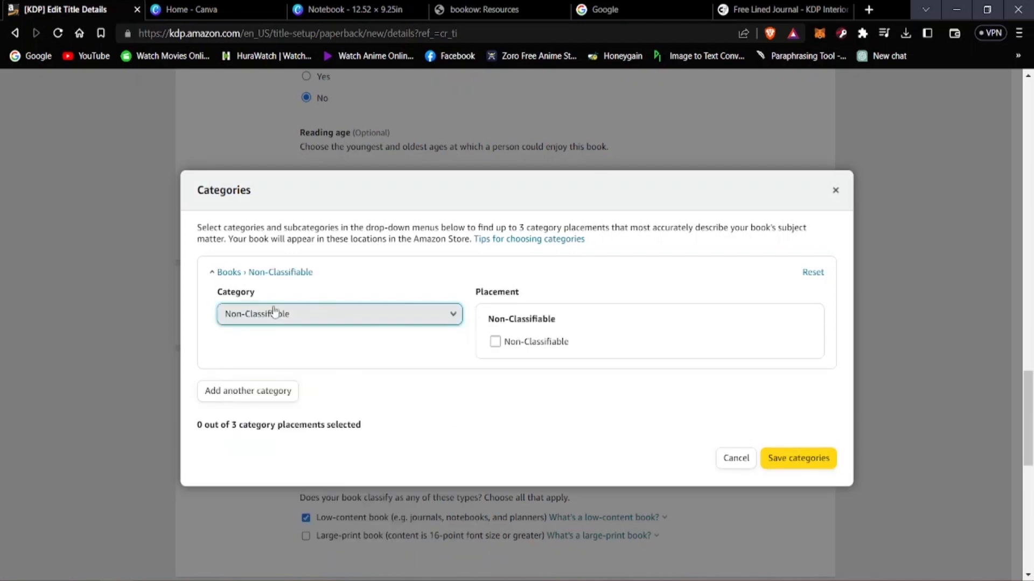
click(790, 457)
- Try once more to save the details form and proceed to Paperback Content
scroll(369, 406, down, 4)
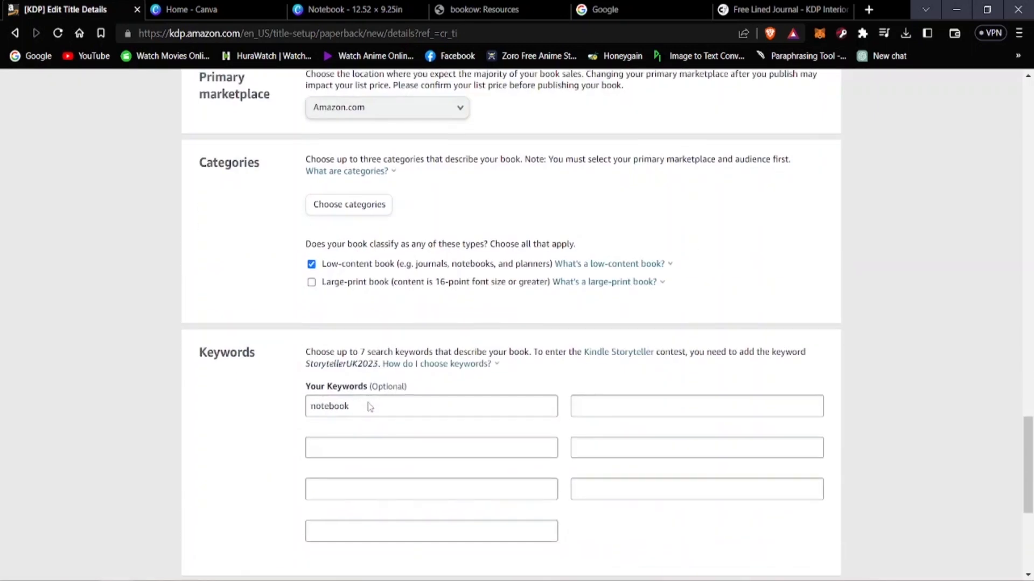
scroll(370, 407, down, 5)
click(691, 307)
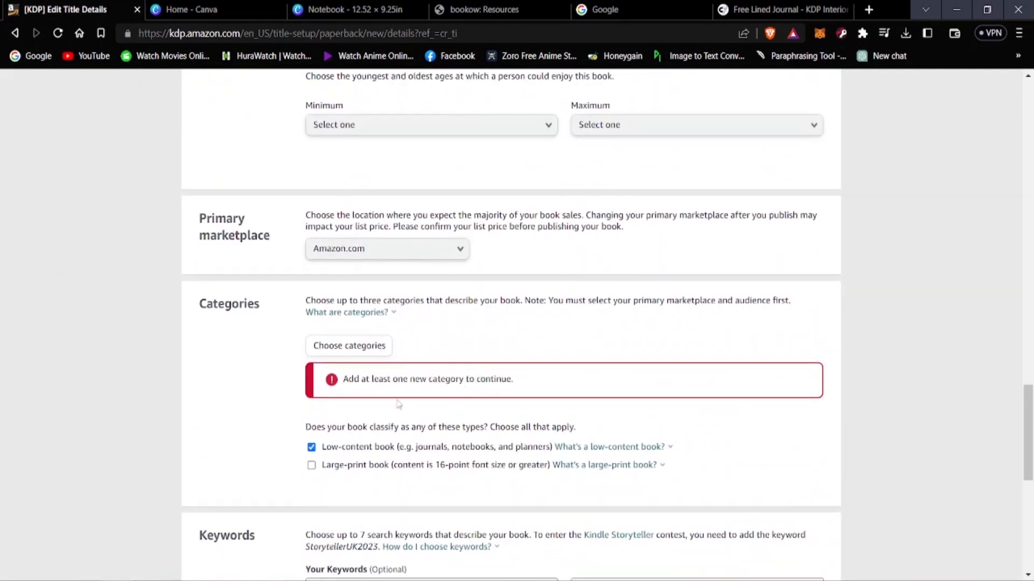
- Browse the book categories and set the first category to Education & Teaching, leaving its subcategory unselected
click(342, 351)
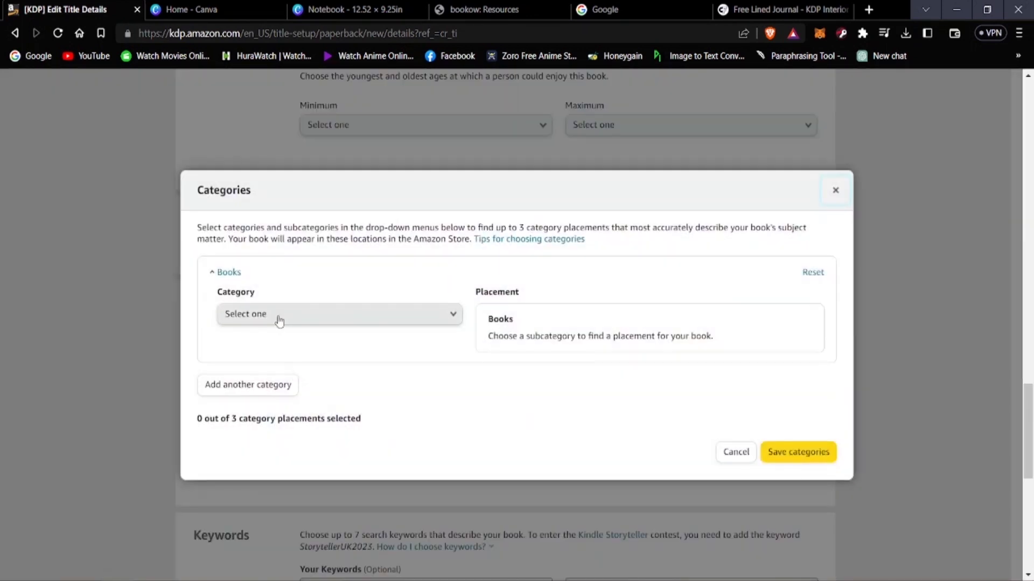
click(231, 272)
click(232, 272)
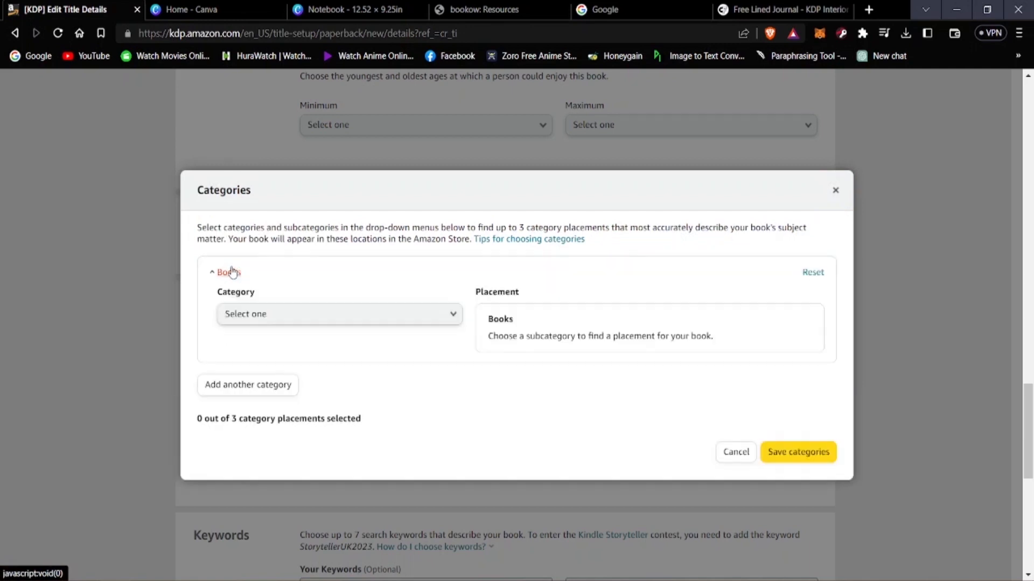
click(339, 314)
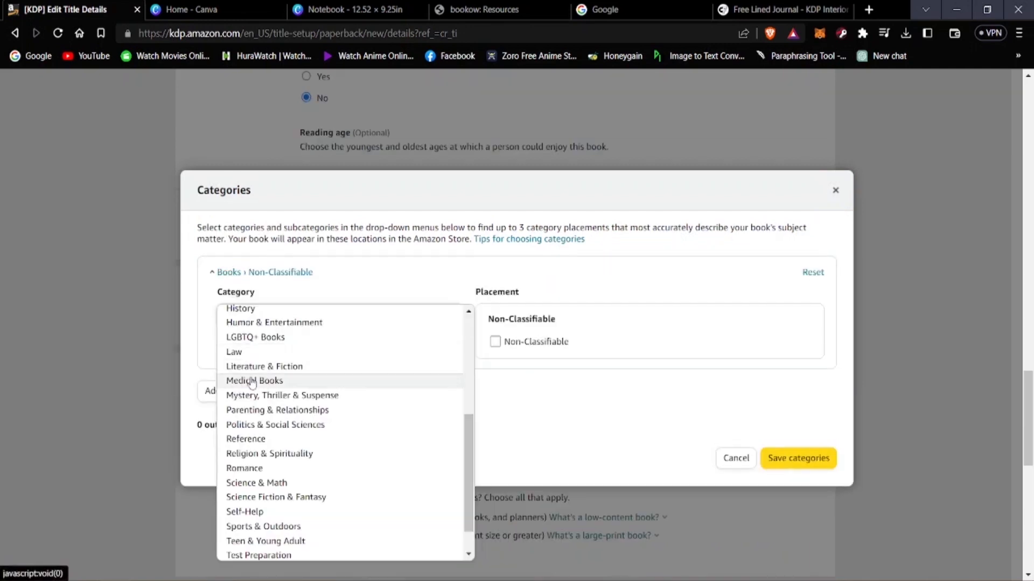
scroll(261, 379, up, 5)
scroll(257, 378, down, 3)
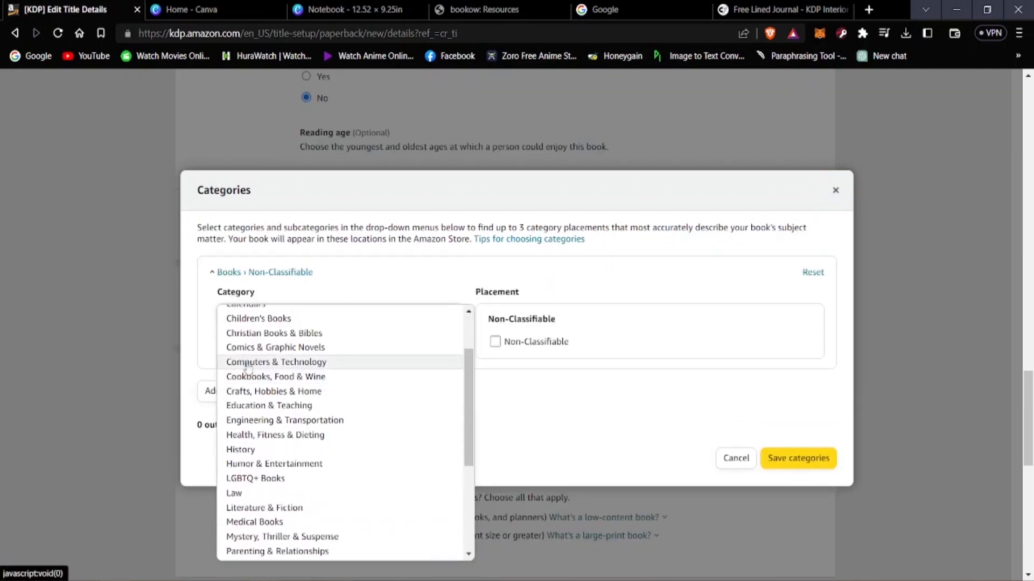
scroll(251, 395, down, 4)
scroll(281, 462, up, 4)
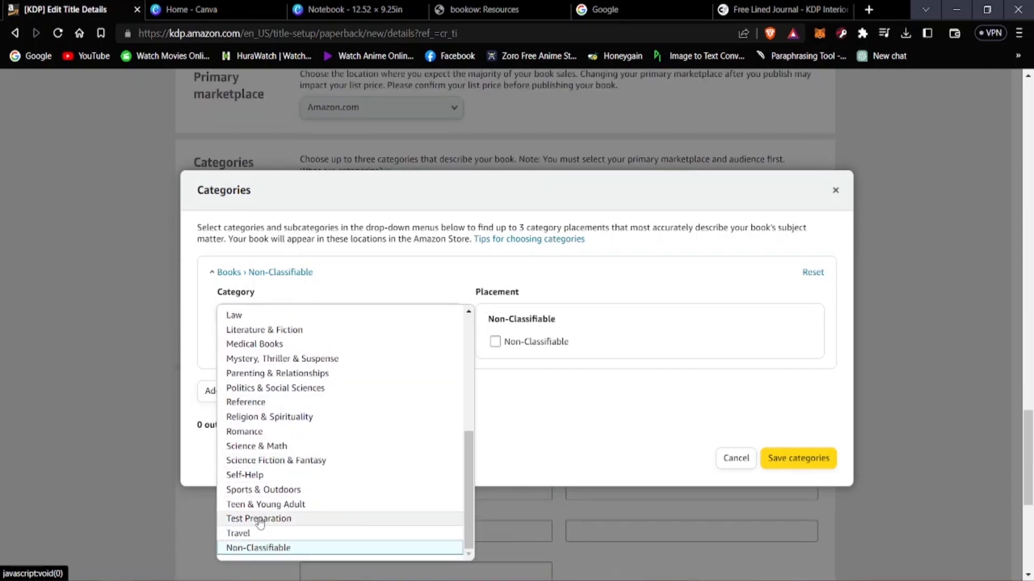
scroll(272, 476, up, 3)
scroll(519, 373, up, 3)
scroll(327, 431, up, 3)
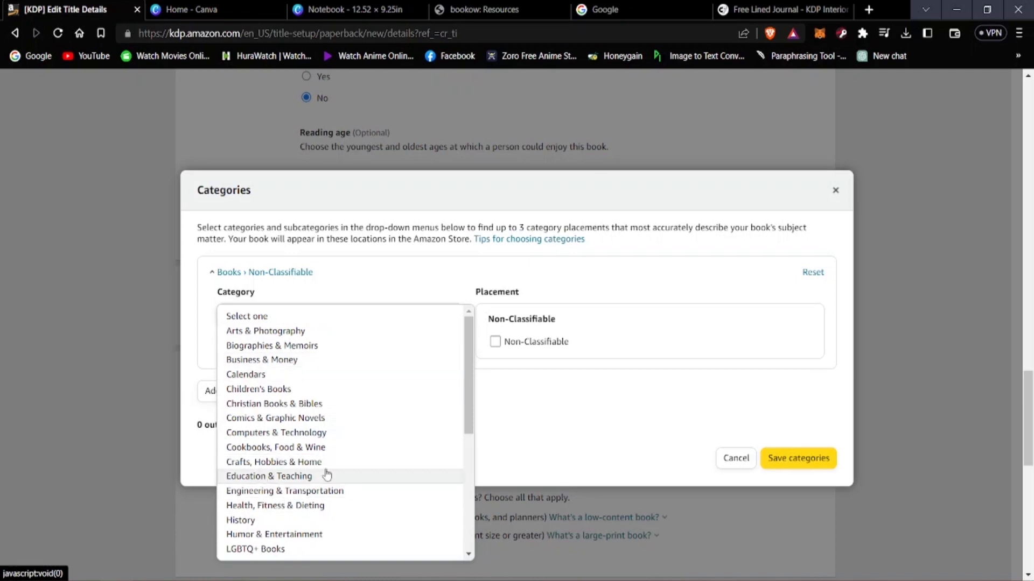
click(257, 478)
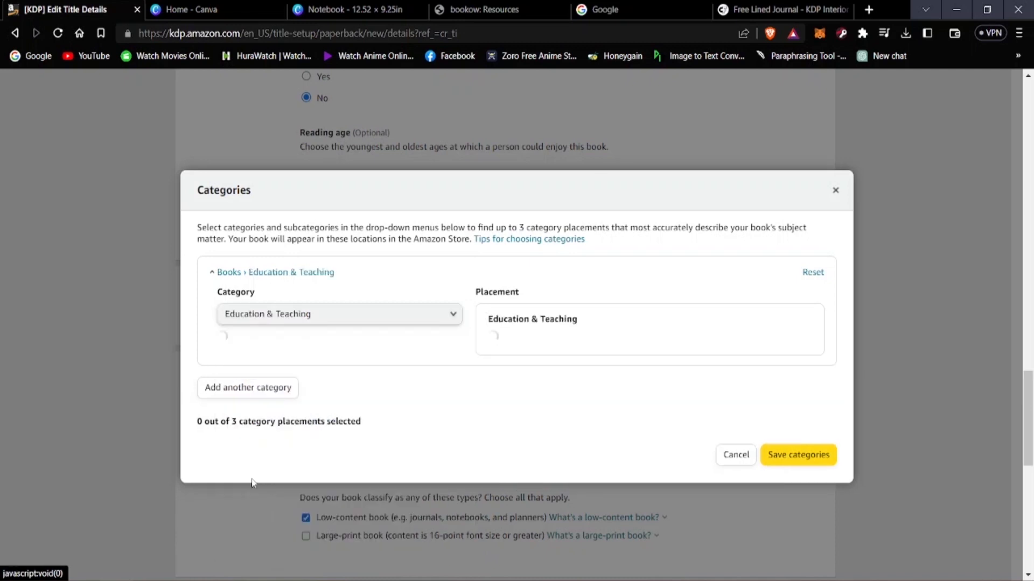
click(296, 366)
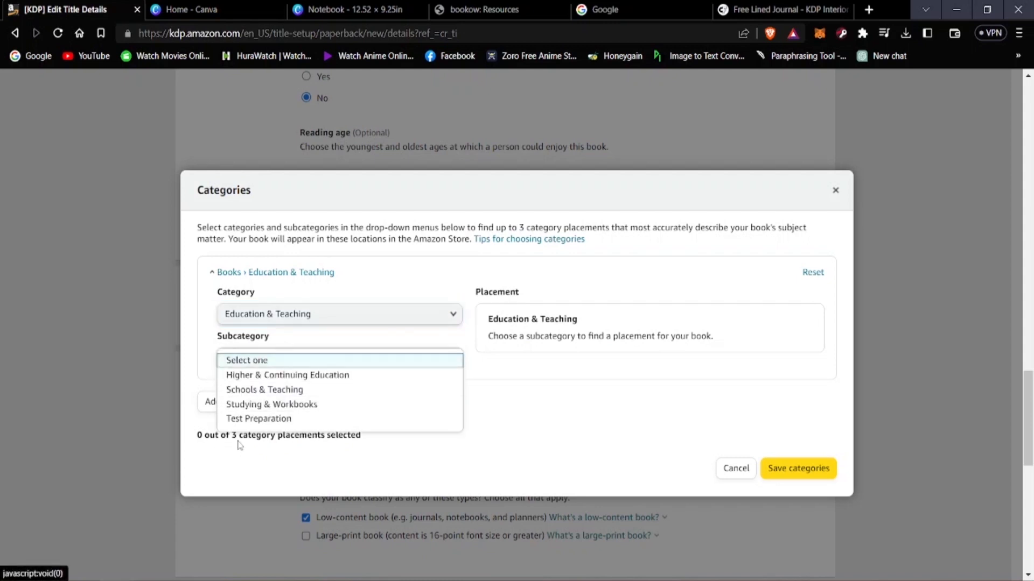
click(565, 378)
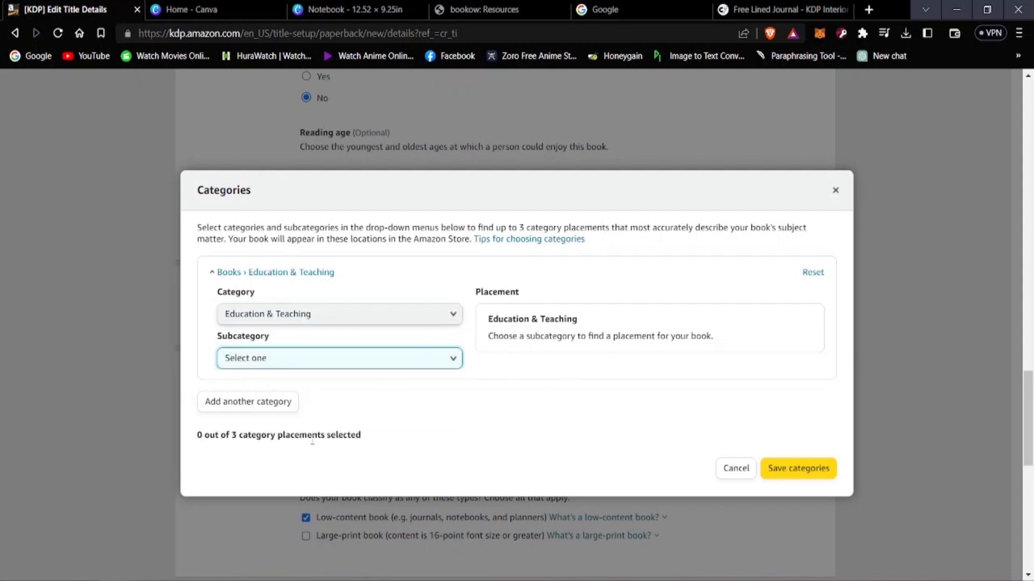
- Add a second category, Test Preparation, with the General placement, and save the categories
click(261, 406)
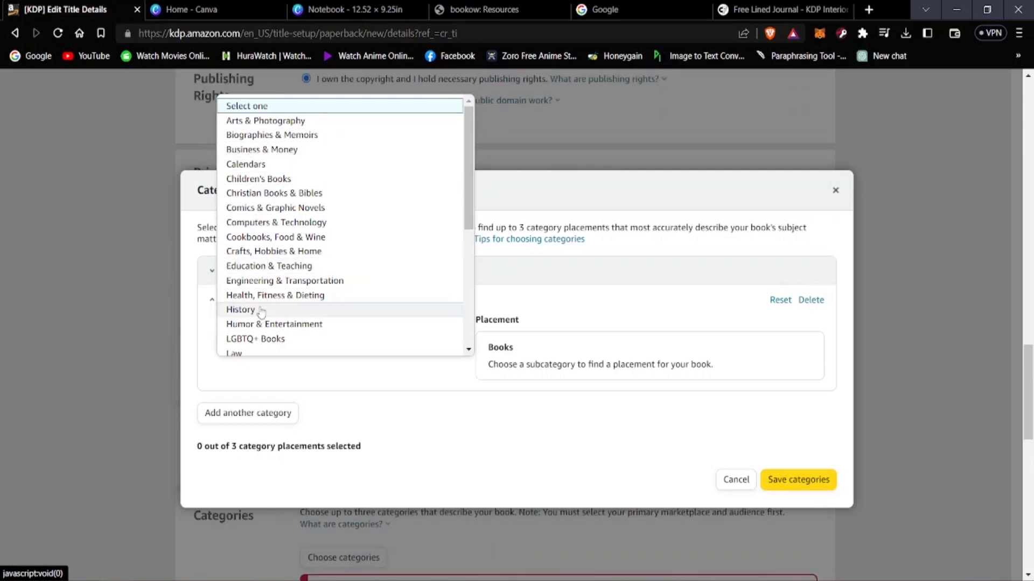
scroll(295, 311, down, 1)
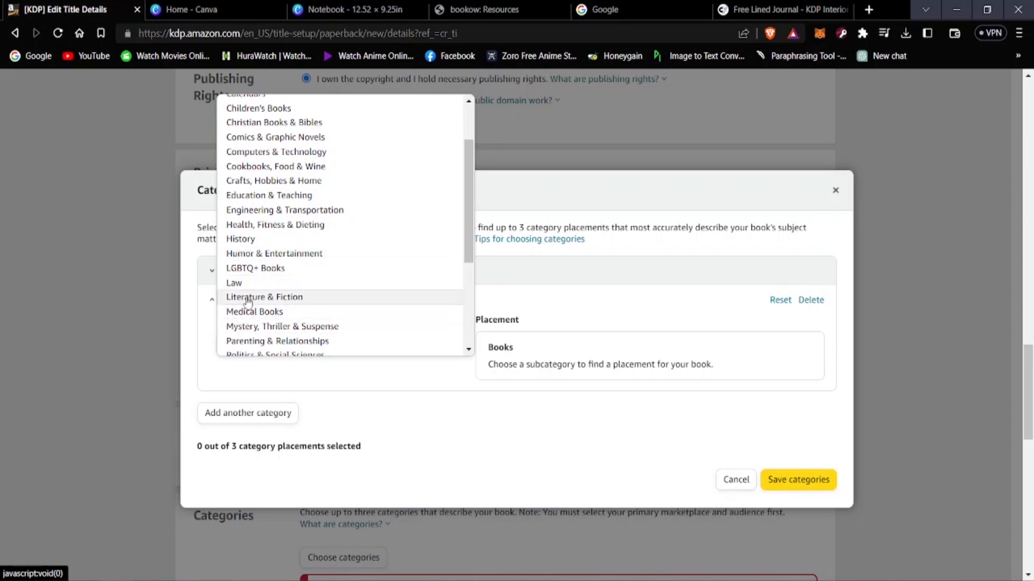
scroll(286, 325, down, 1)
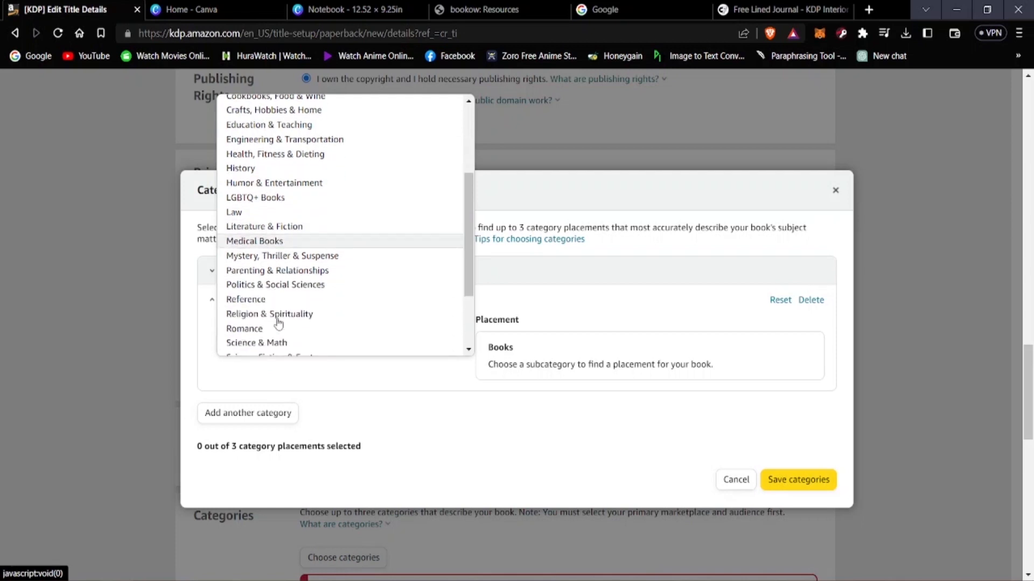
scroll(248, 323, down, 1)
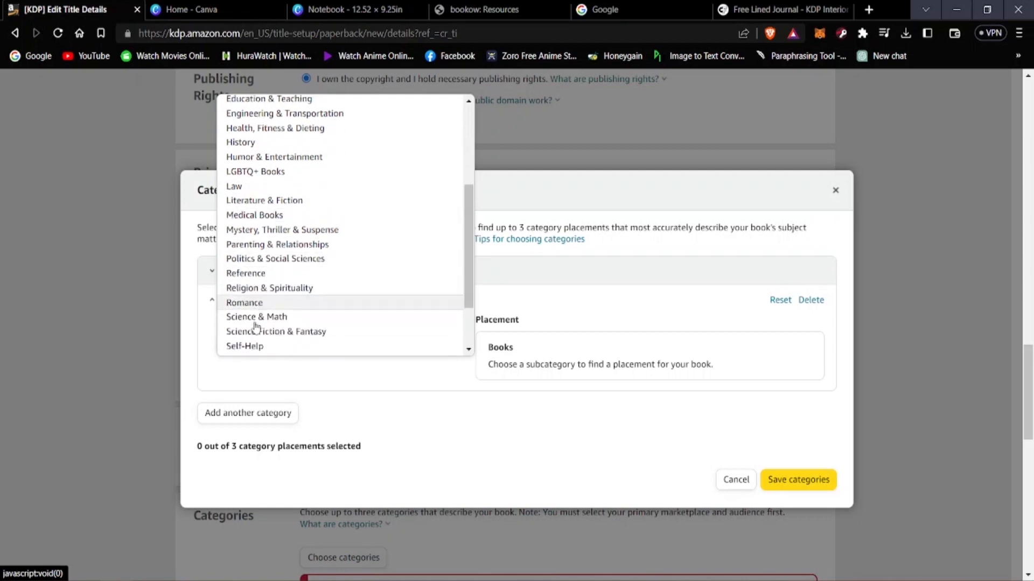
scroll(280, 351, down, 1)
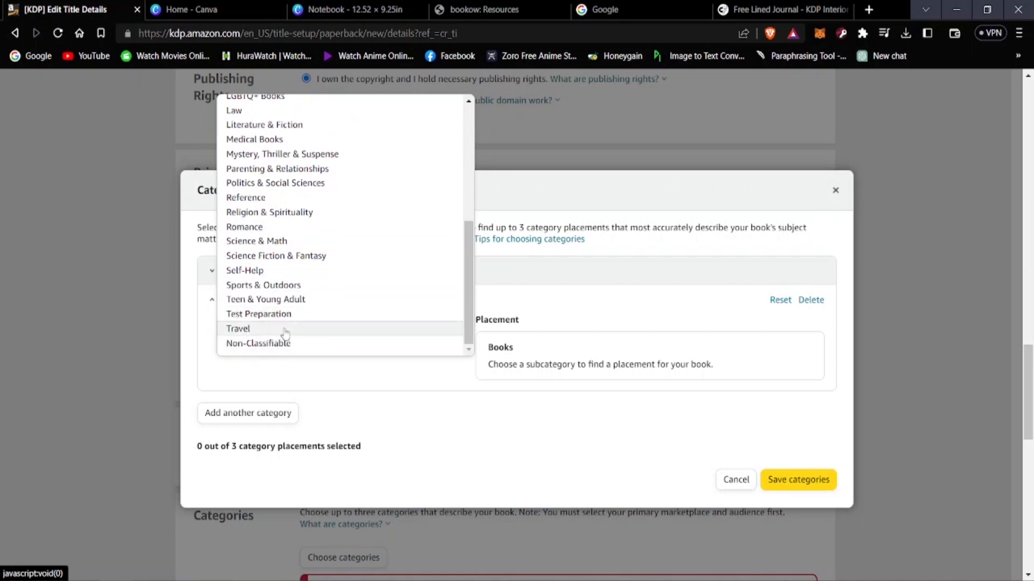
click(250, 317)
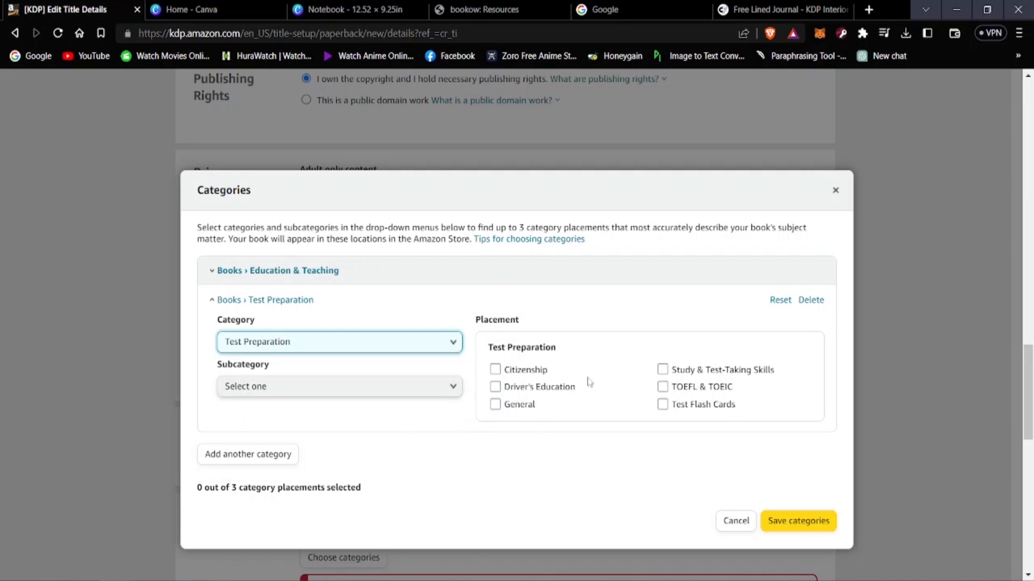
click(497, 405)
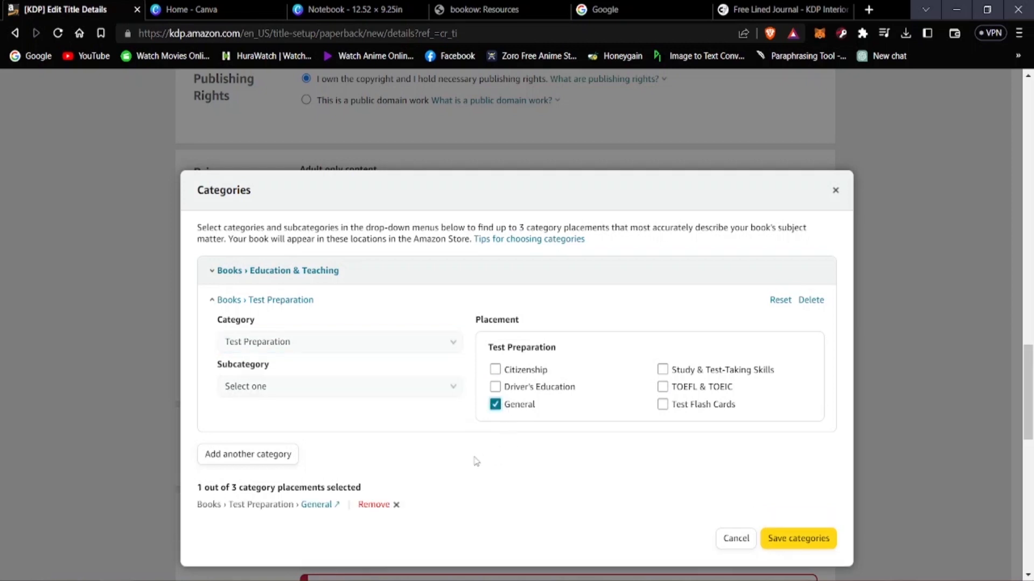
scroll(312, 447, down, 2)
scroll(501, 463, up, 3)
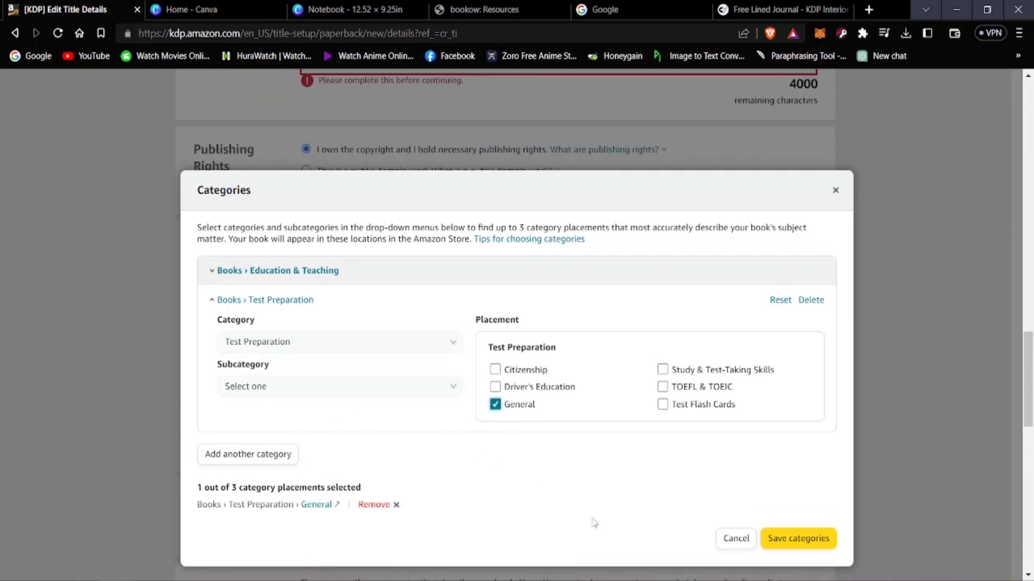
click(783, 542)
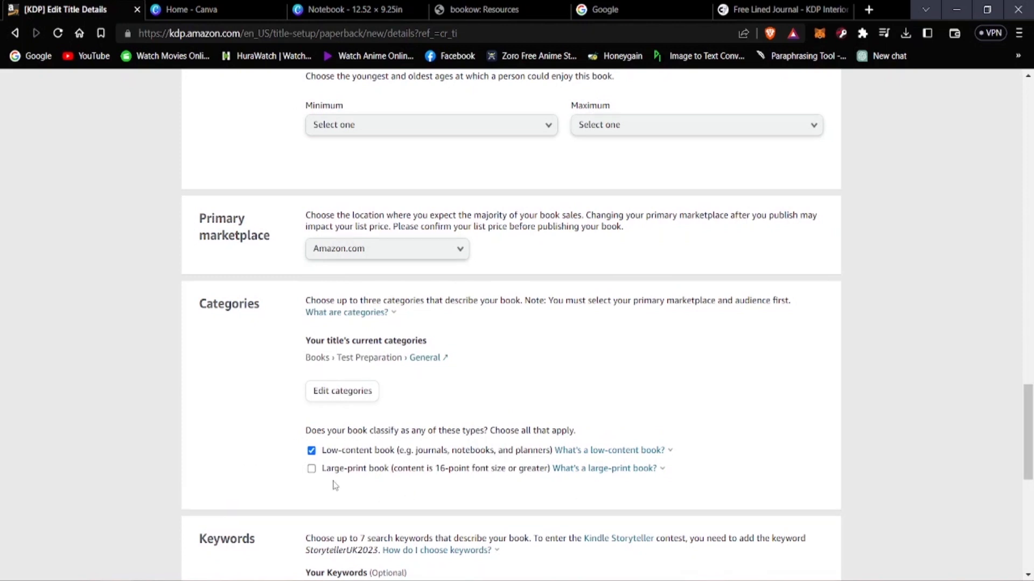
- Try to save the paperback details with the new category and continue to Content
scroll(332, 474, down, 5)
scroll(327, 470, down, 4)
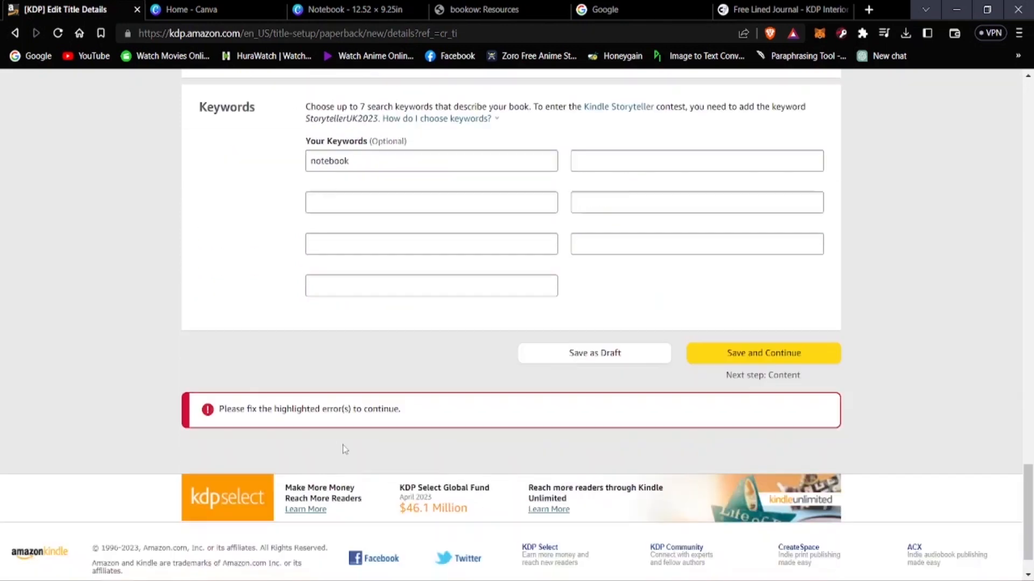
click(743, 302)
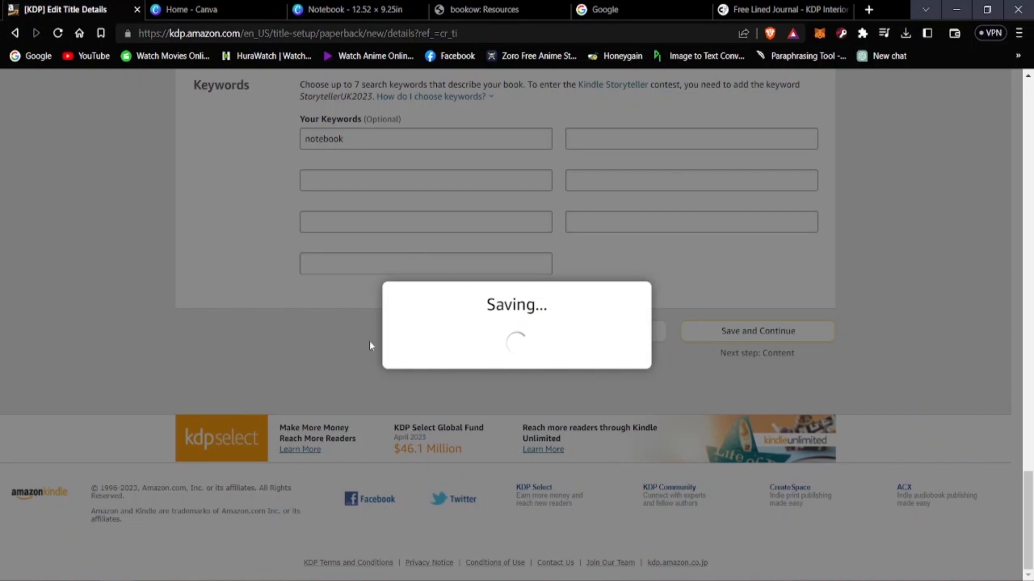
- Enter the description "This is a 120 page notebook for your imagination" and save the details to continue to Paperback Content
scroll(202, 374, up, 20)
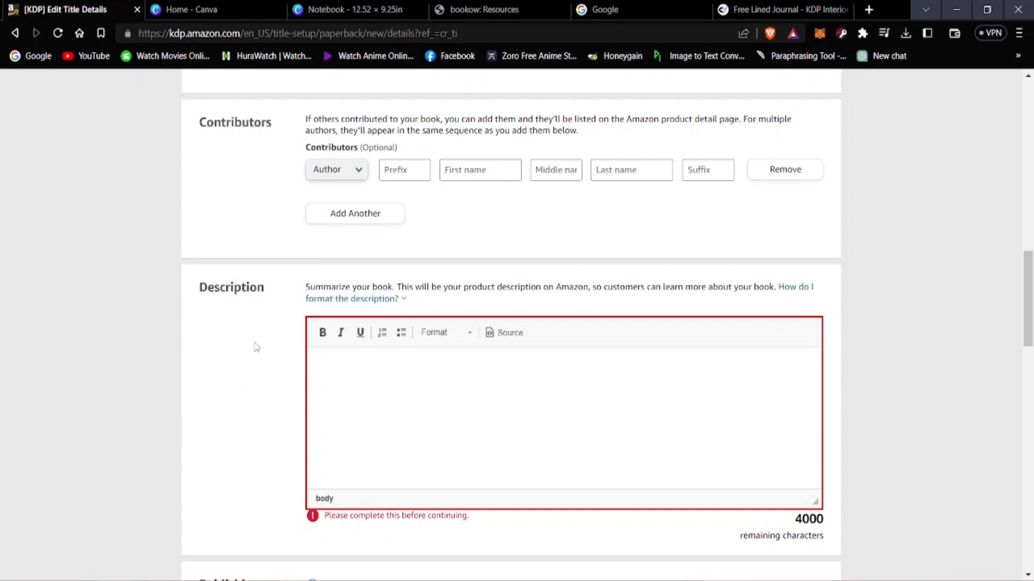
text(I)
text(his is a no)
text(page)
text( no)
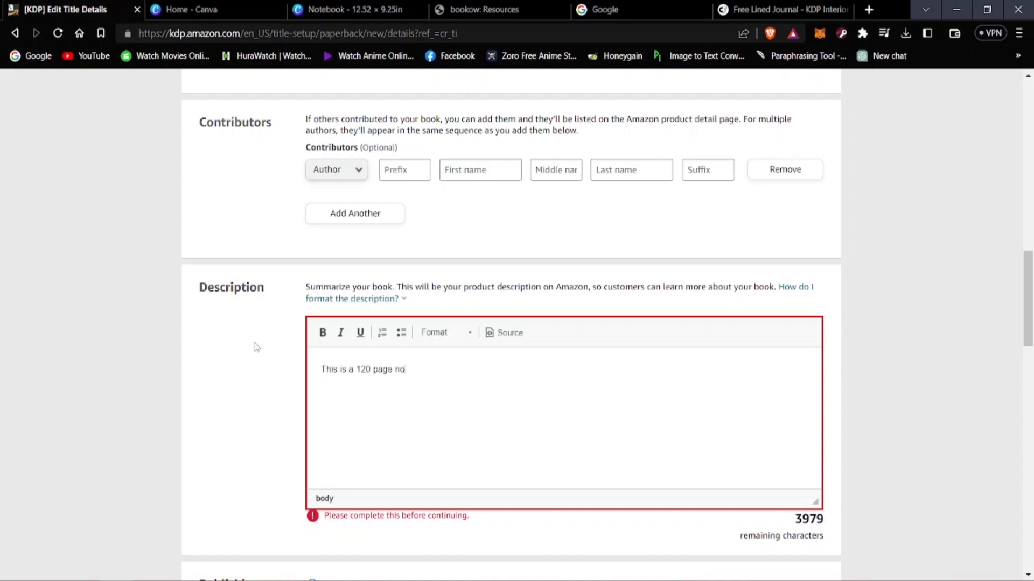
text(tebok)
text( for your imagination)
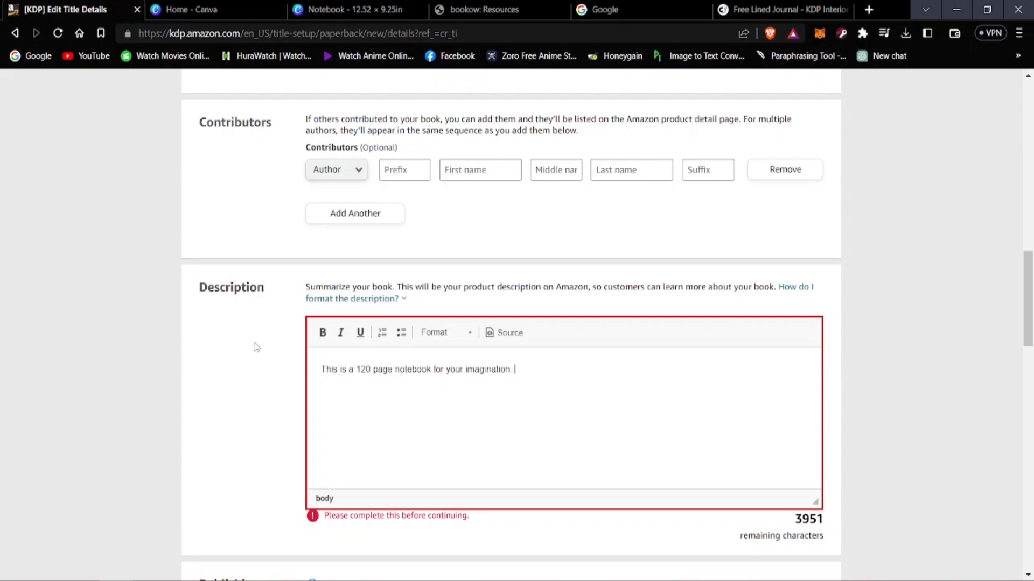
scroll(443, 451, down, 20)
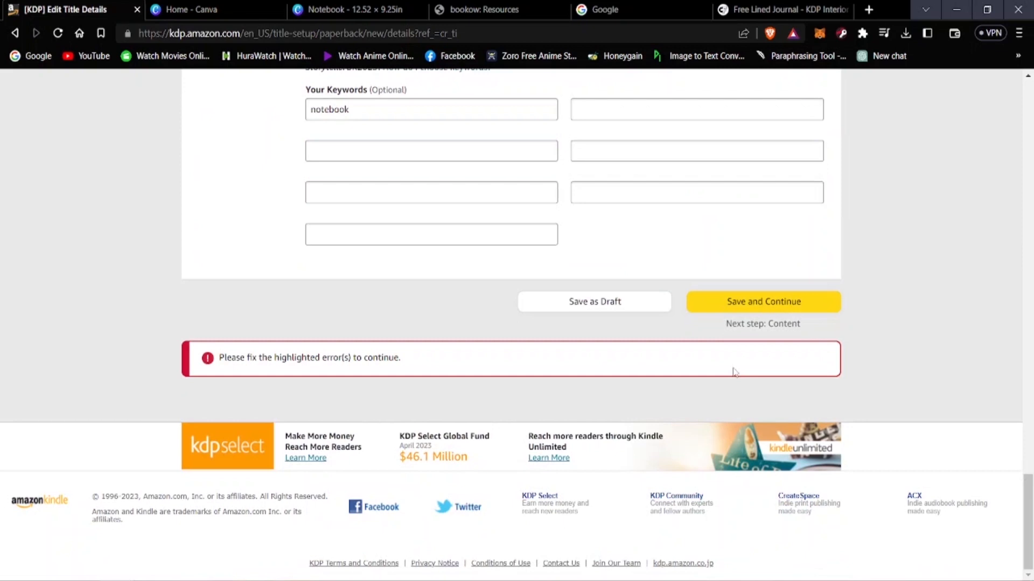
click(780, 300)
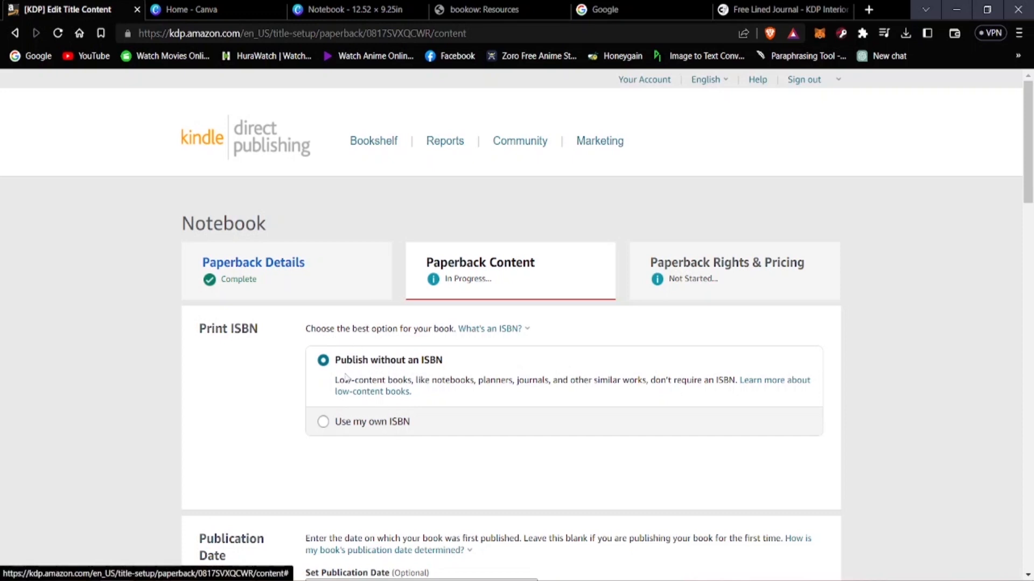
- Review the Print ISBN choices and the optional Publication Date setting of the paperback content
scroll(340, 380, down, 3)
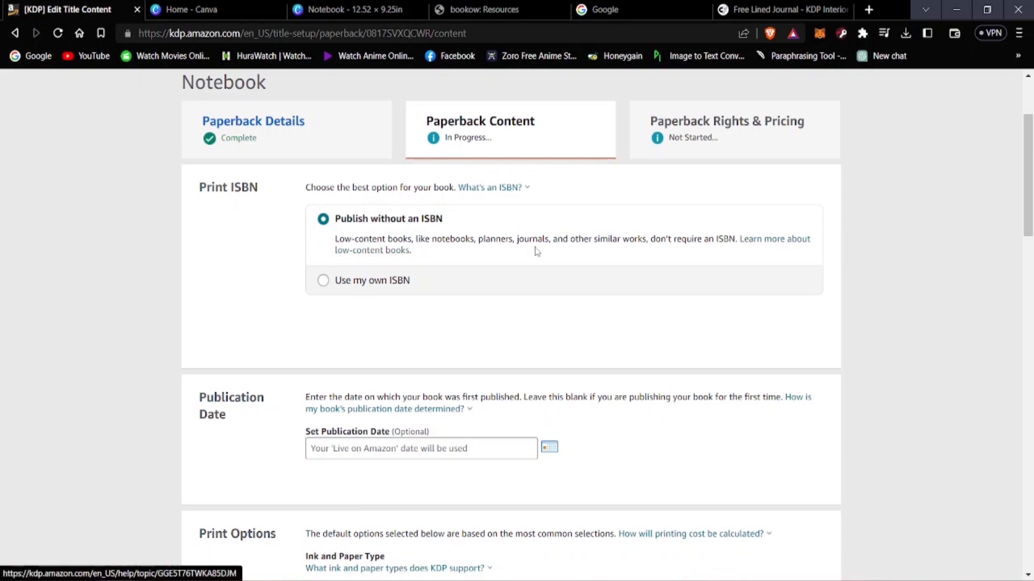
scroll(295, 414, down, 2)
scroll(296, 413, down, 2)
scroll(301, 377, up, 5)
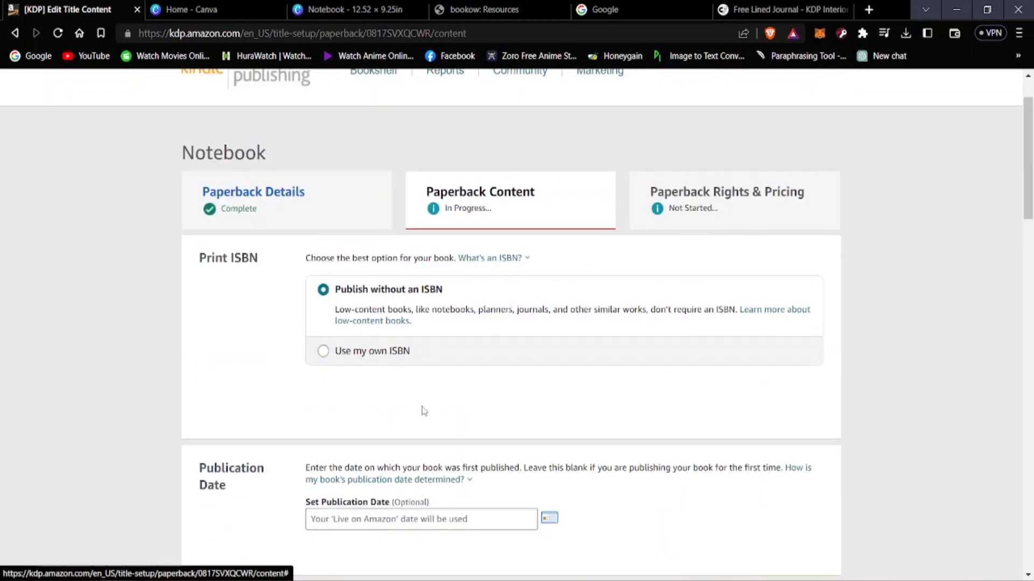
scroll(422, 410, down, 2)
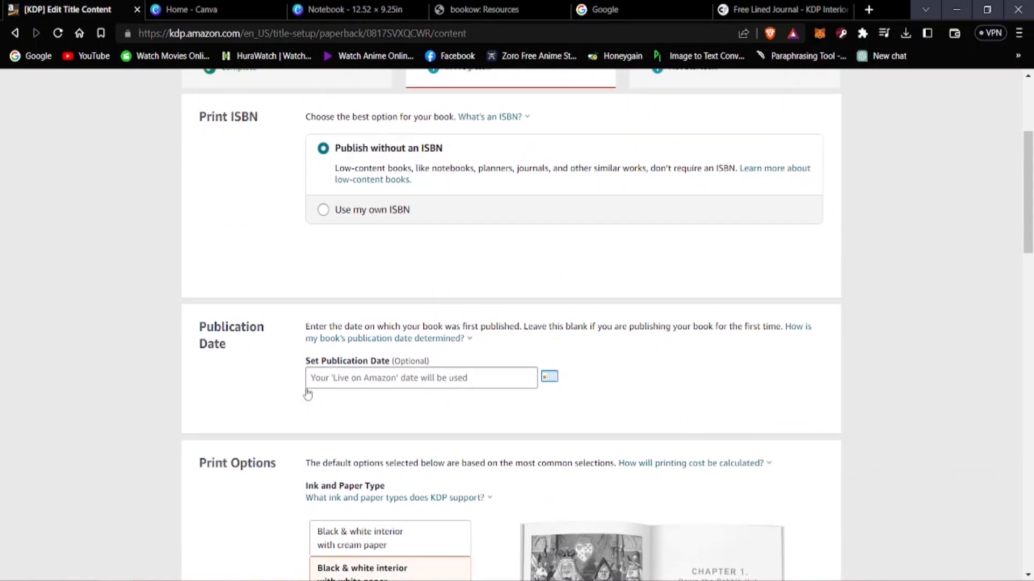
scroll(409, 397, down, 4)
scroll(372, 328, up, 3)
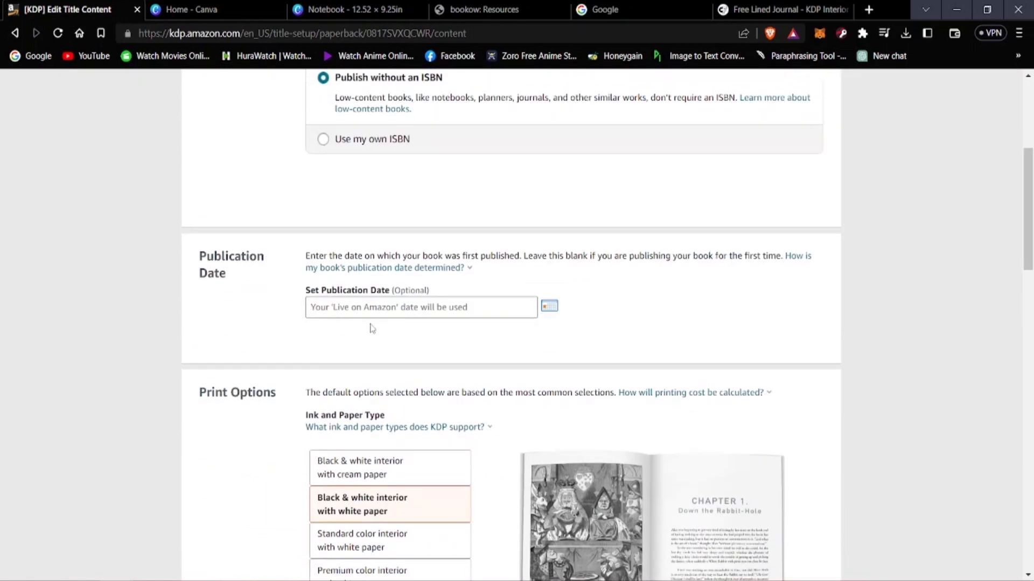
- Review the print options, covering ink and paper type, trim size, bleed settings and cover finish
scroll(492, 336, down, 4)
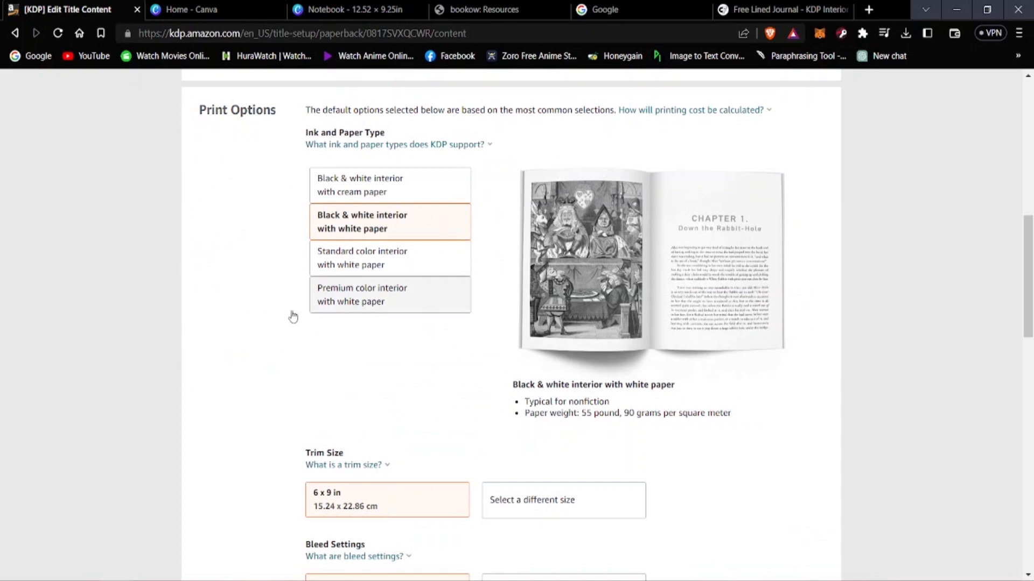
scroll(259, 239, up, 2)
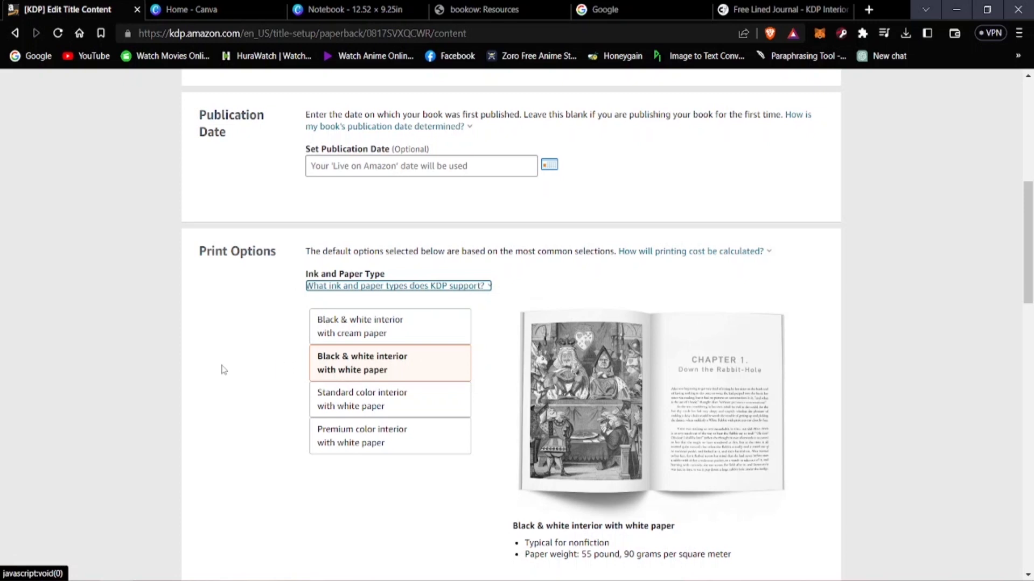
scroll(221, 365, down, 3)
scroll(794, 281, up, 1)
scroll(794, 280, down, 1)
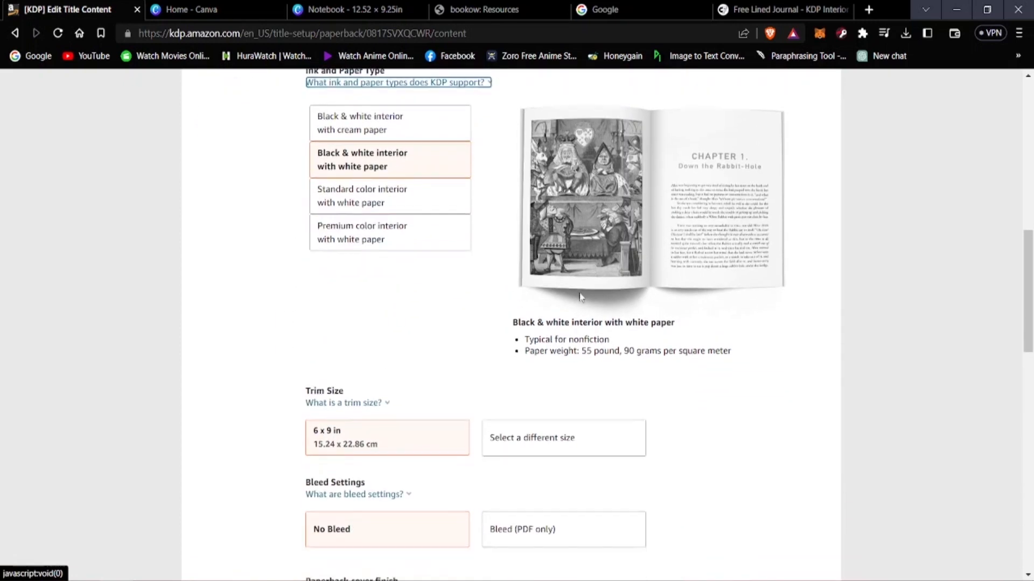
scroll(381, 337, up, 1)
scroll(381, 336, down, 1)
scroll(381, 336, up, 3)
scroll(381, 337, down, 2)
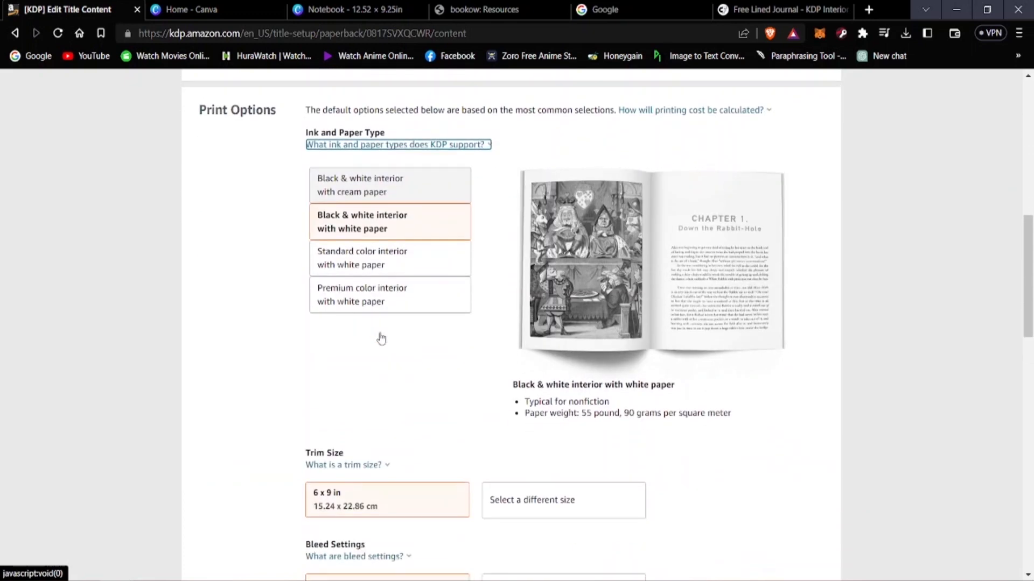
scroll(510, 437, down, 2)
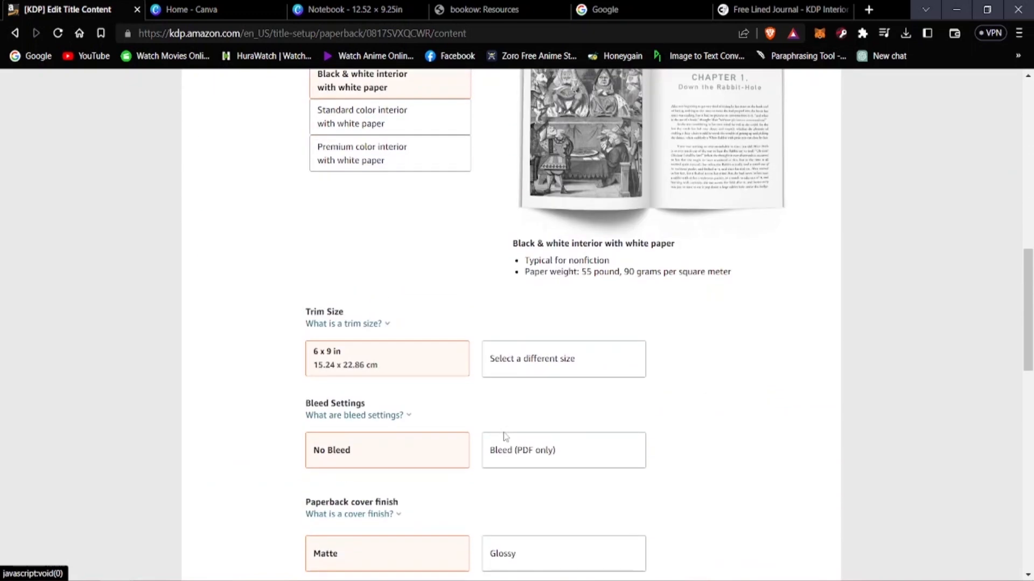
scroll(398, 425, up, 3)
scroll(539, 426, down, 2)
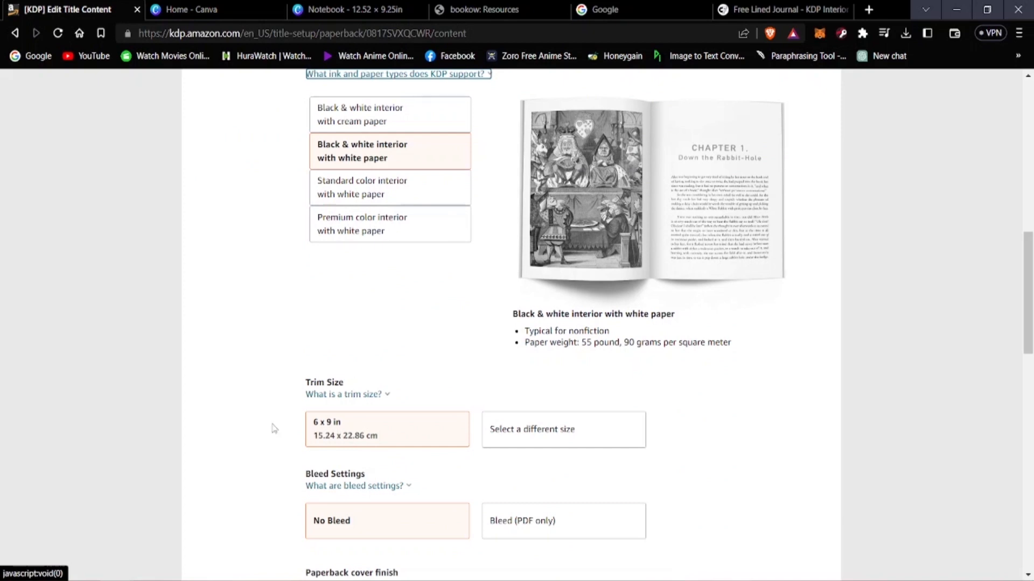
- Set the bleed setting to Bleed (PDF only) and check the paperback cover finish option
scroll(377, 437, down, 2)
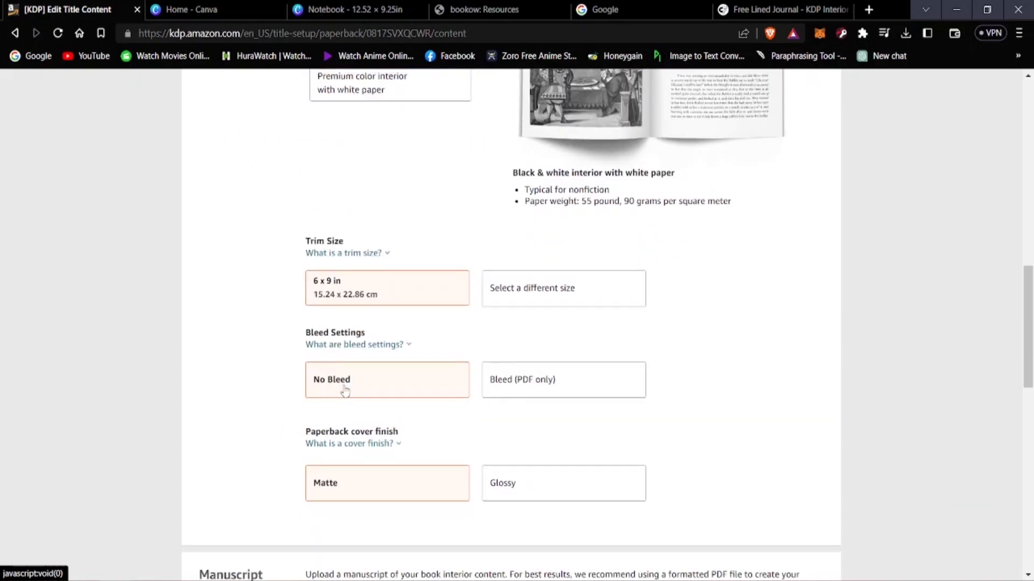
scroll(682, 444, up, 1)
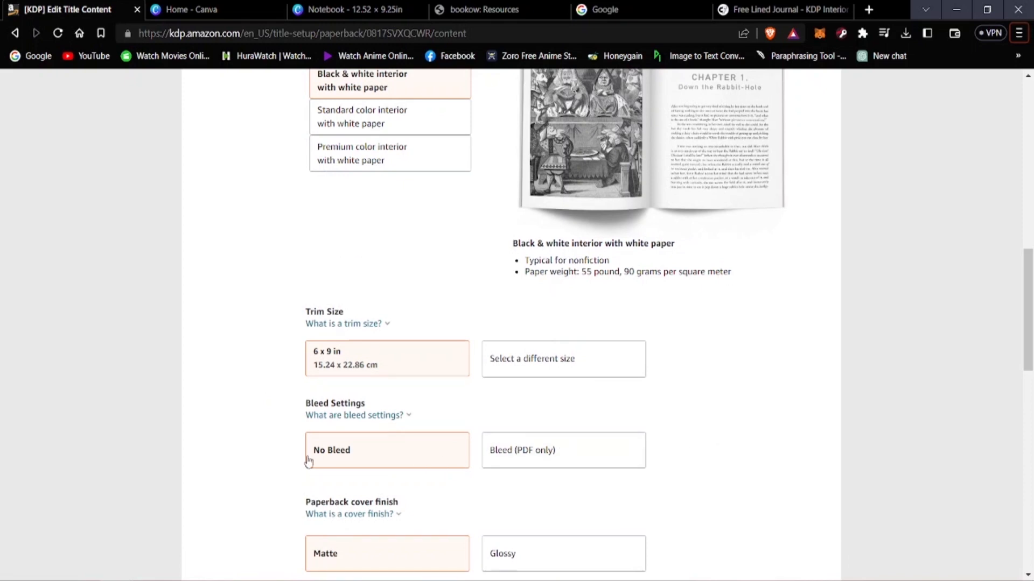
click(517, 458)
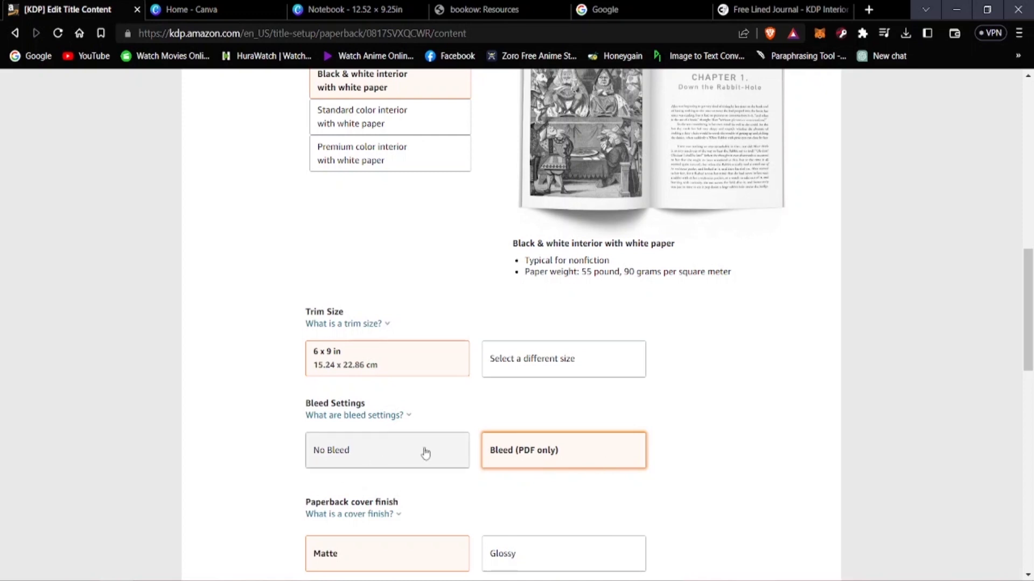
scroll(415, 499, down, 1)
scroll(415, 499, down, 2)
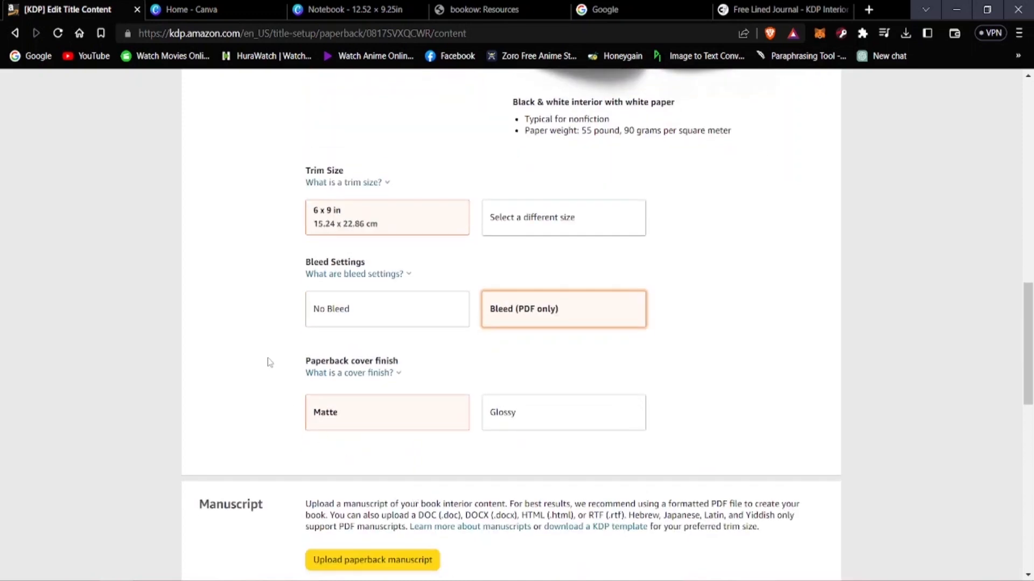
click(390, 372)
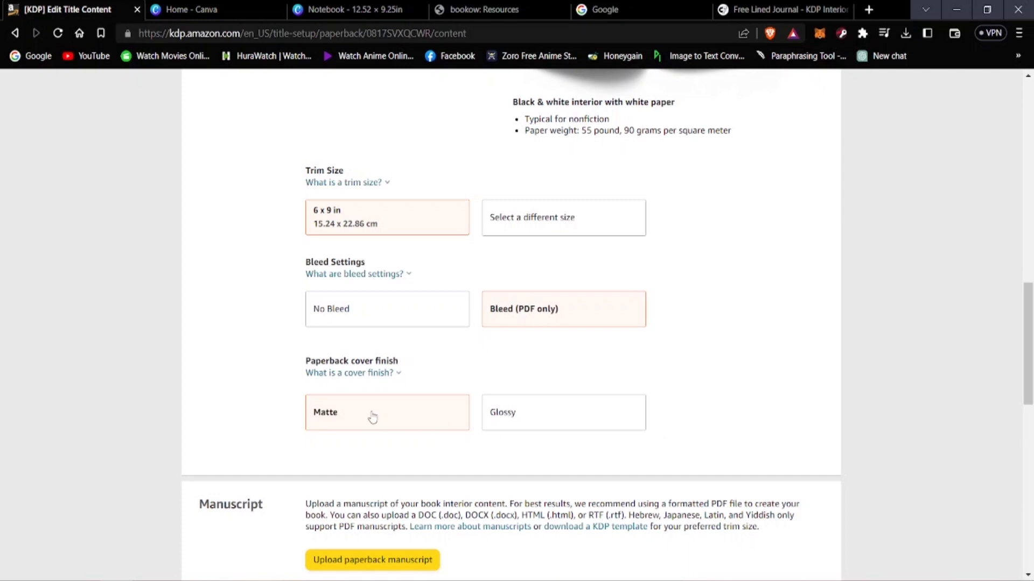
- Try to upload Free-Lined-Journal-KDP-Interior-Graphics-7910081 from Downloads as the paperback manuscript
scroll(371, 417, down, 3)
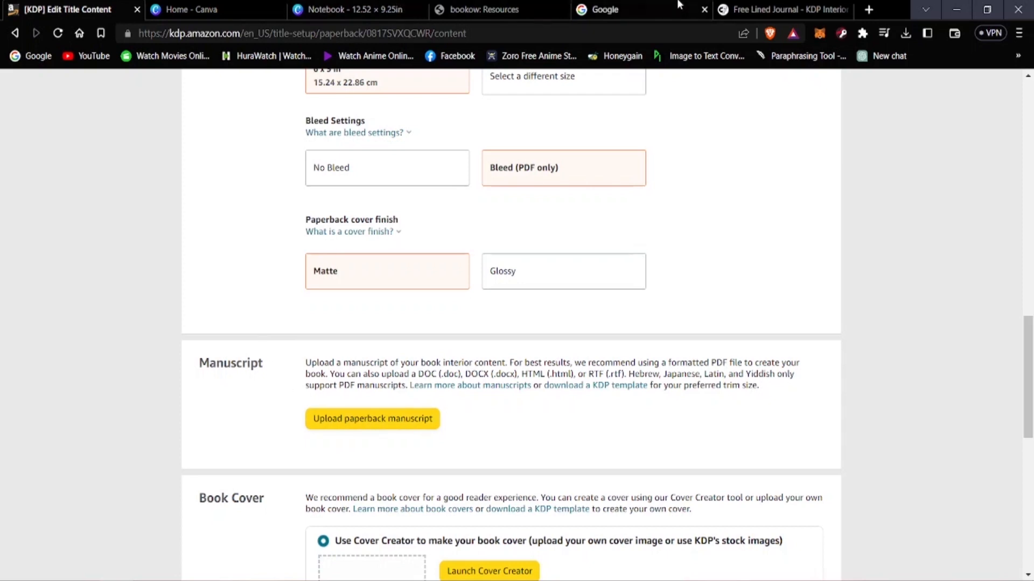
click(752, 9)
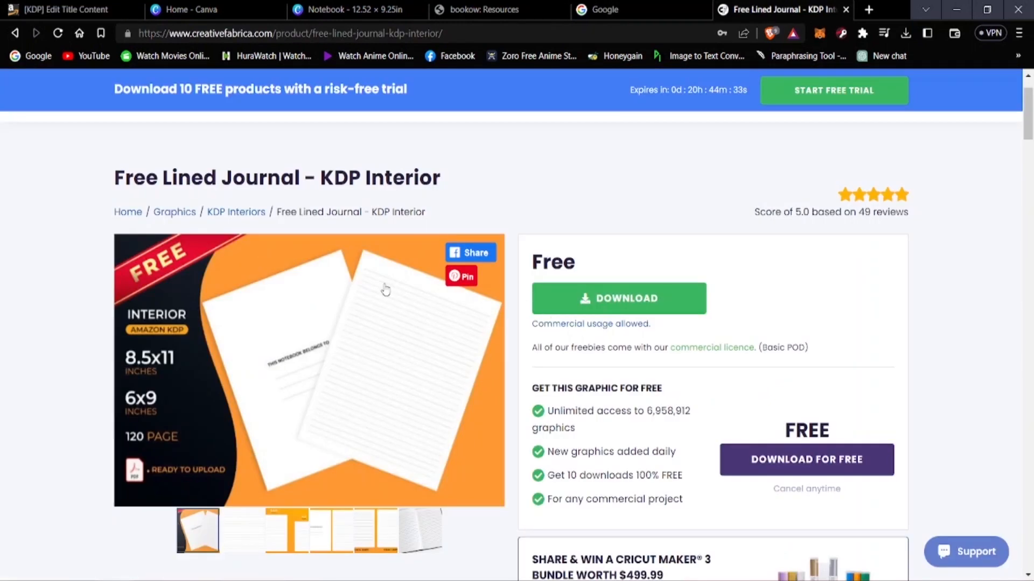
click(350, 9)
click(63, 5)
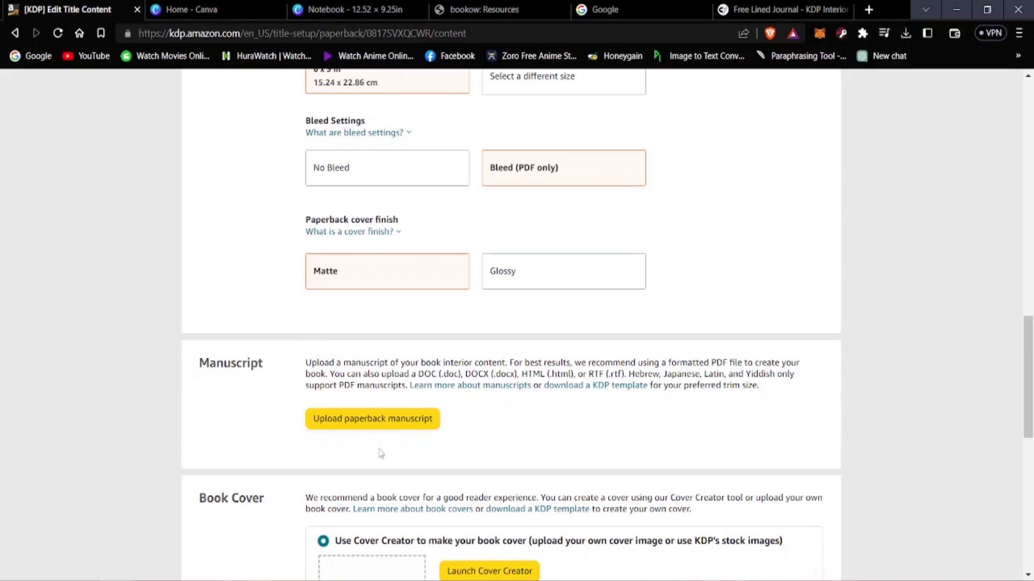
click(364, 422)
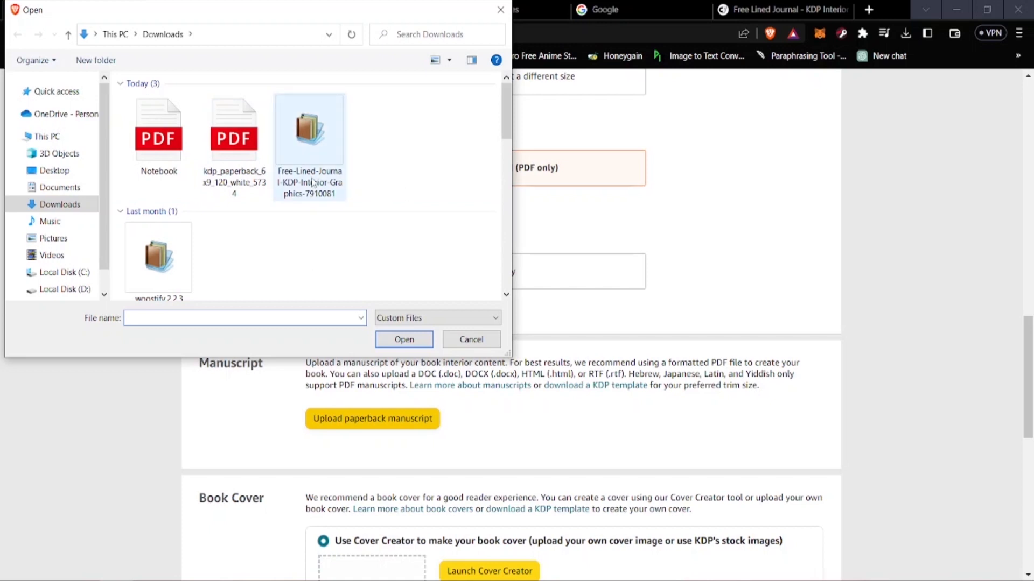
click(312, 183)
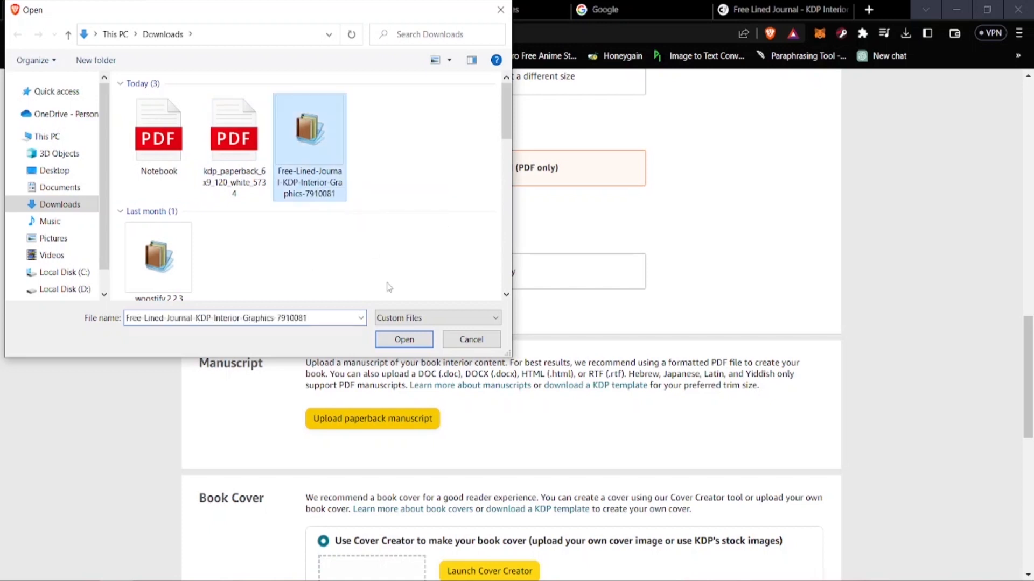
click(390, 339)
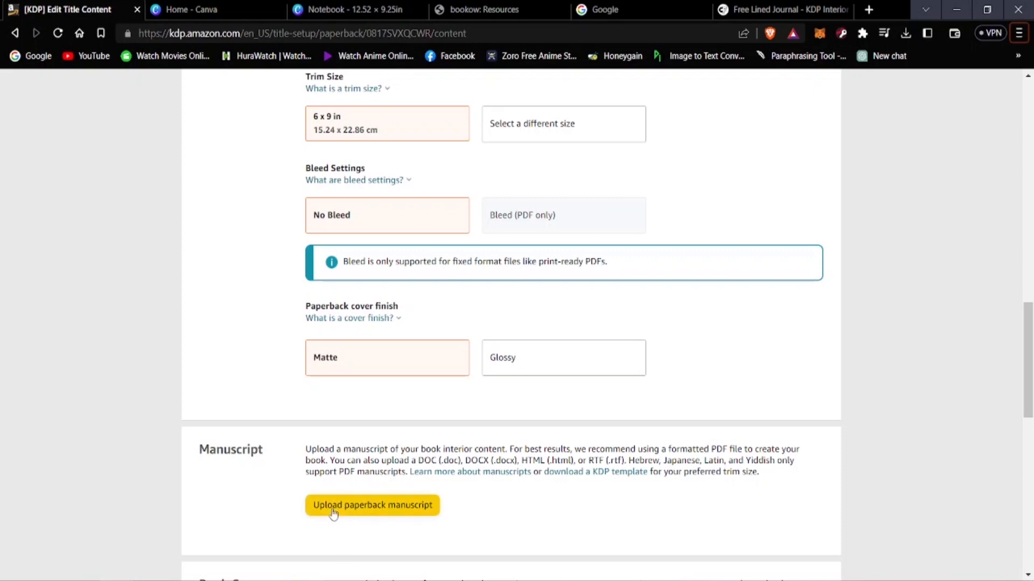
- Check the notice on bleed support, the manuscript upload status and the Book Cover options
scroll(334, 509, down, 3)
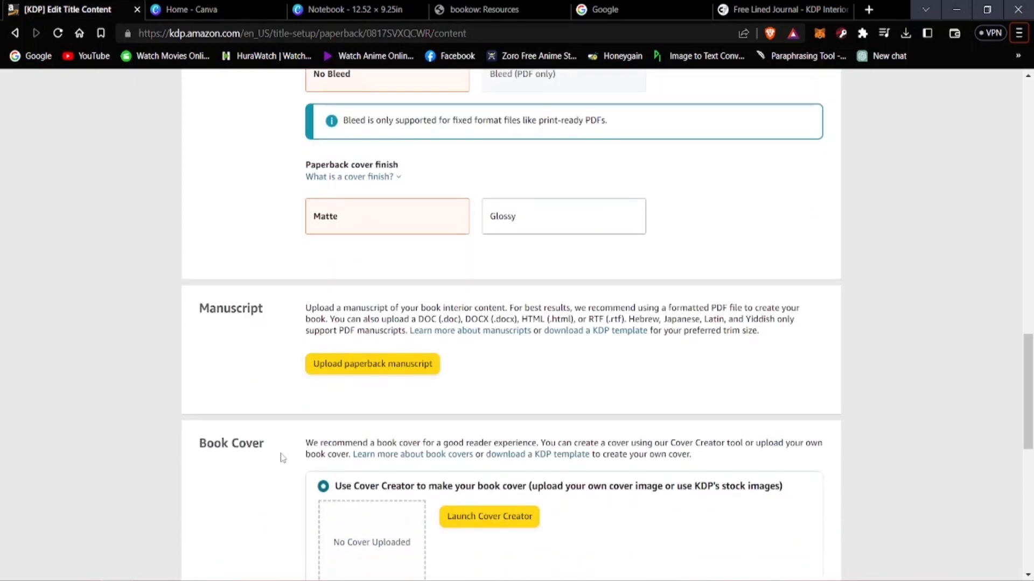
scroll(286, 458, up, 3)
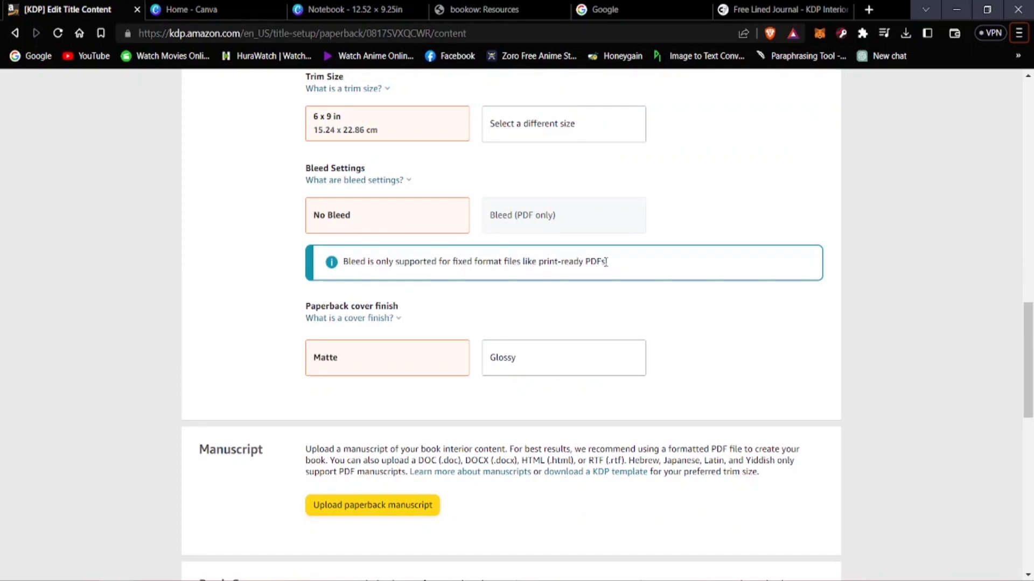
scroll(388, 469, down, 3)
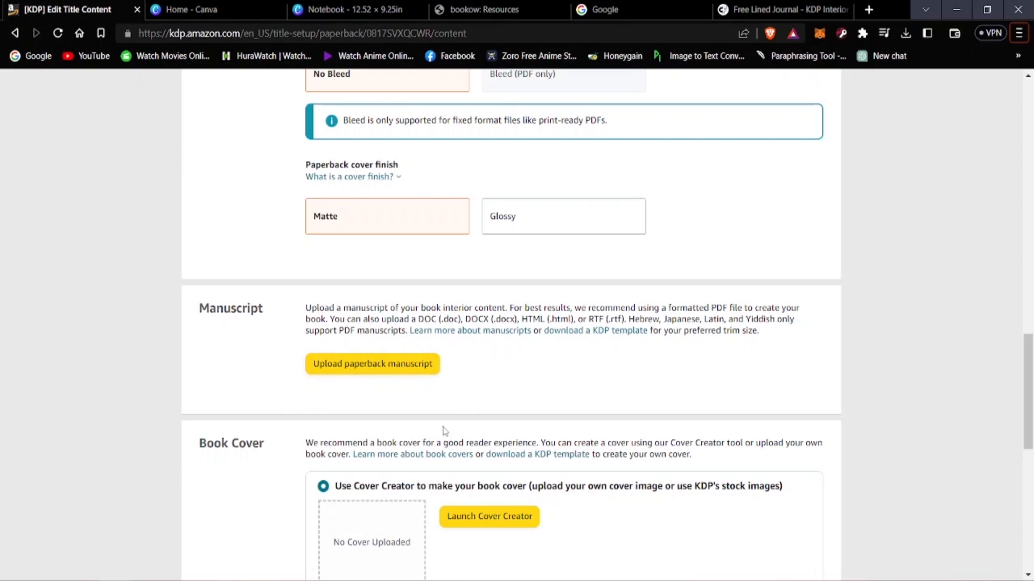
scroll(466, 413, down, 3)
scroll(253, 410, down, 2)
scroll(245, 404, up, 1)
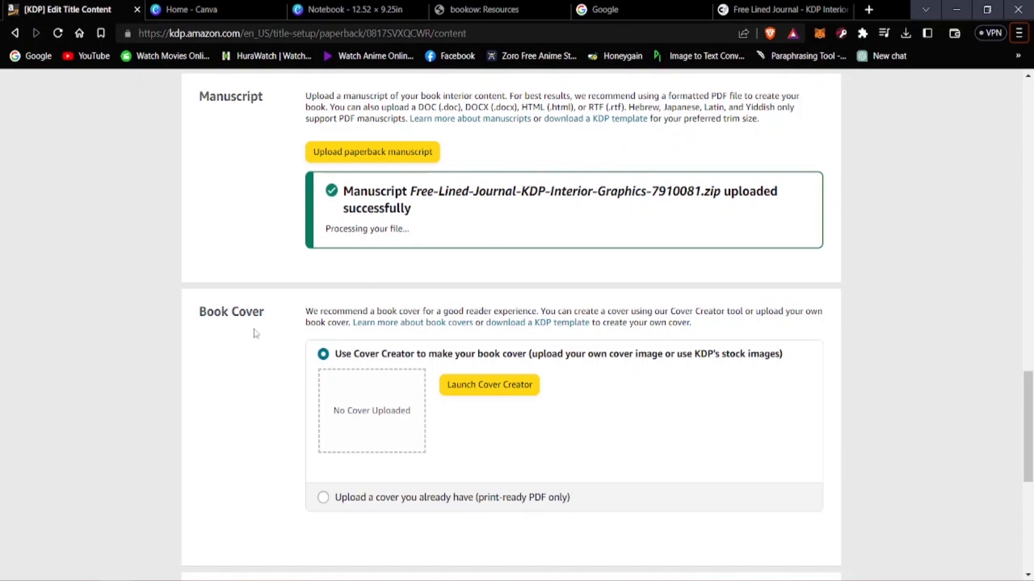
scroll(227, 341, down, 2)
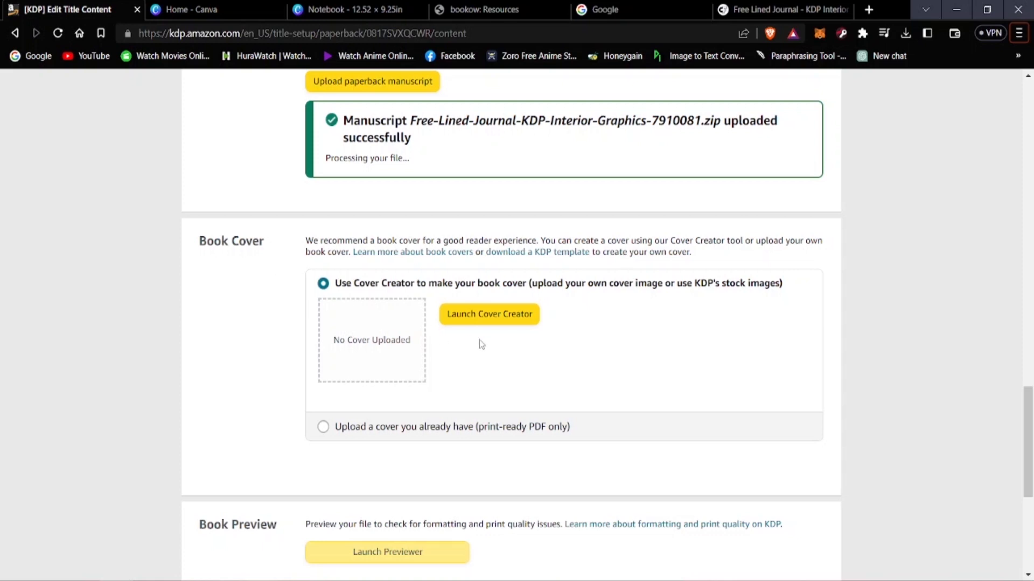
- Try making the cover in Cover Creator with the upper-middle design, attempt its preview, and return to the paperback content page
click(483, 310)
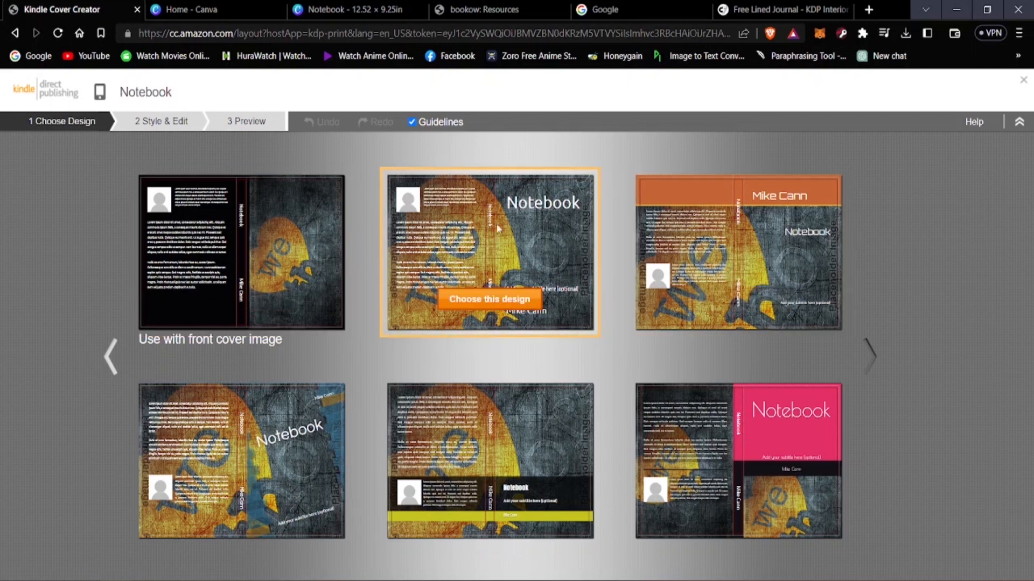
click(488, 299)
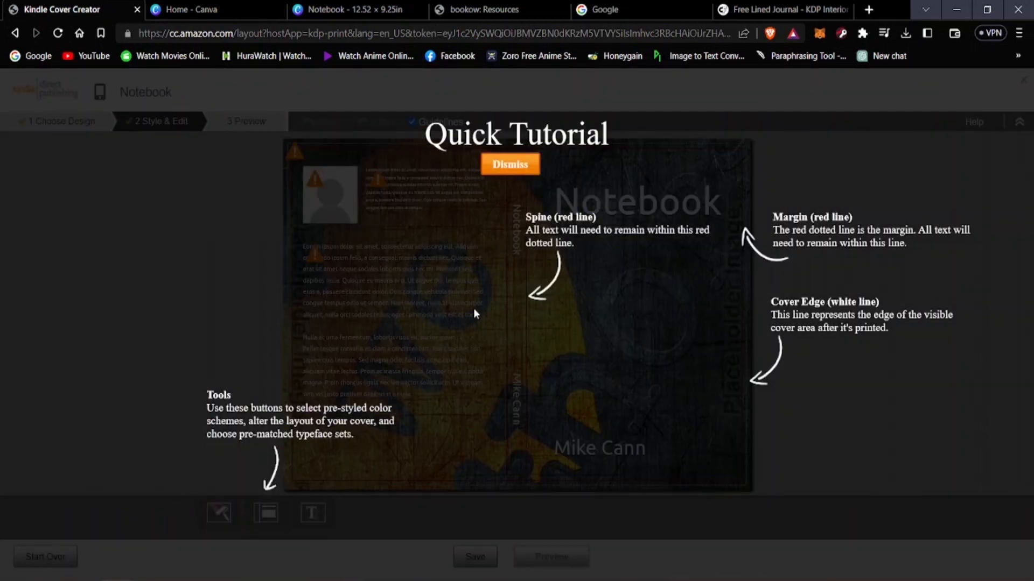
click(533, 164)
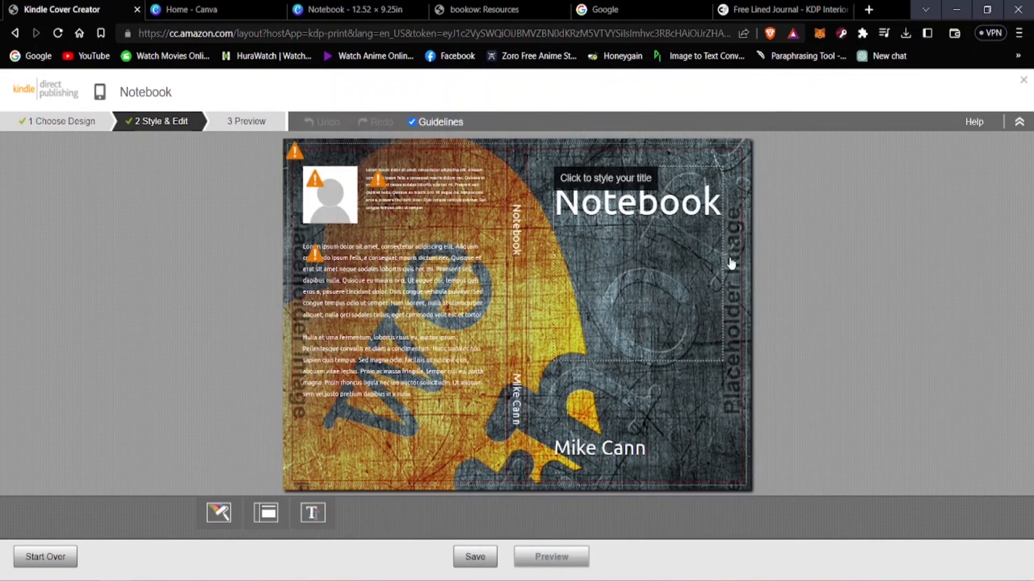
click(540, 560)
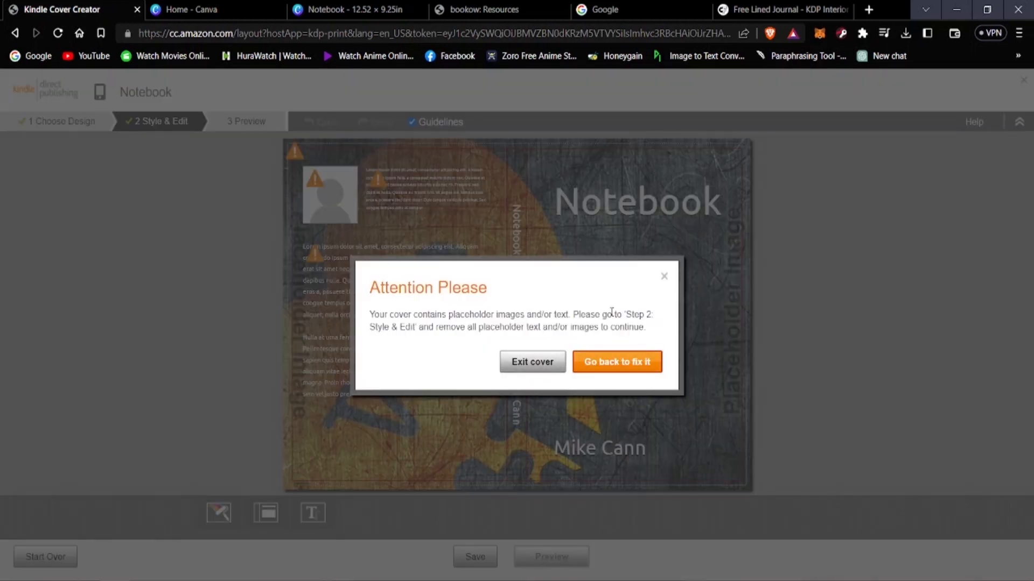
click(535, 369)
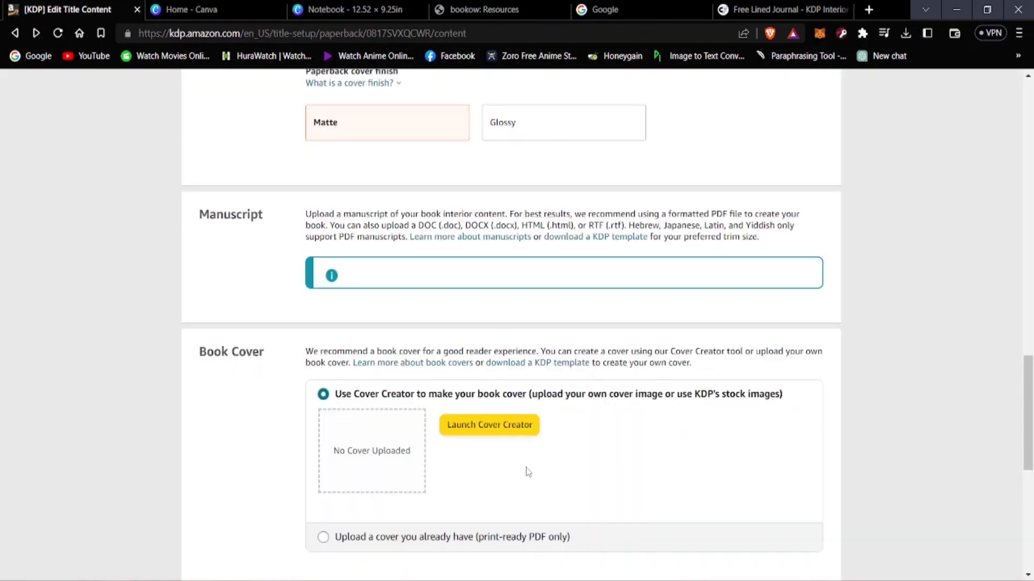
click(477, 426)
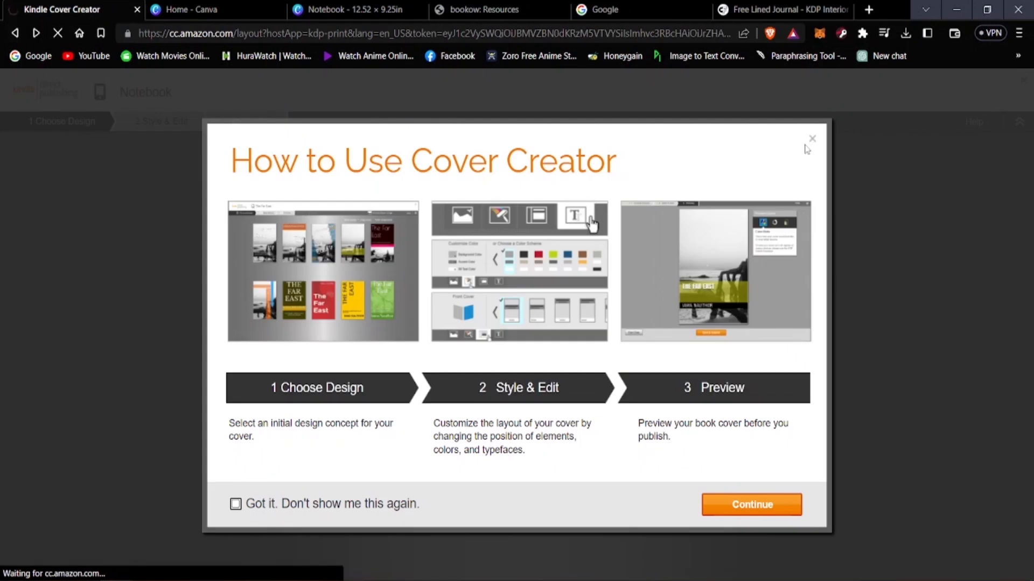
click(14, 34)
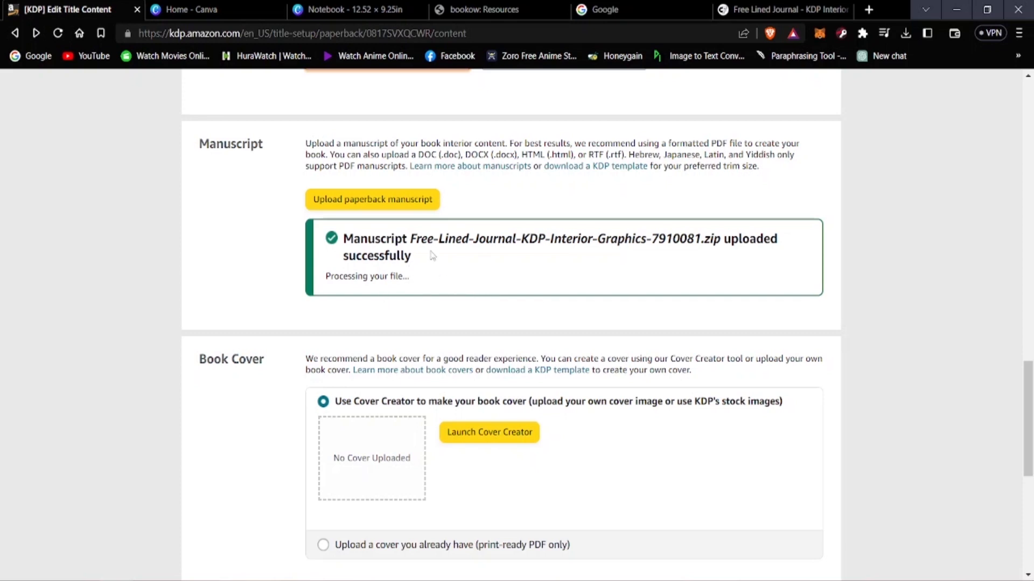
- Choose to upload an existing print-ready cover and upload the Notebook PDF from Downloads as the cover file
scroll(411, 342, down, 3)
click(324, 405)
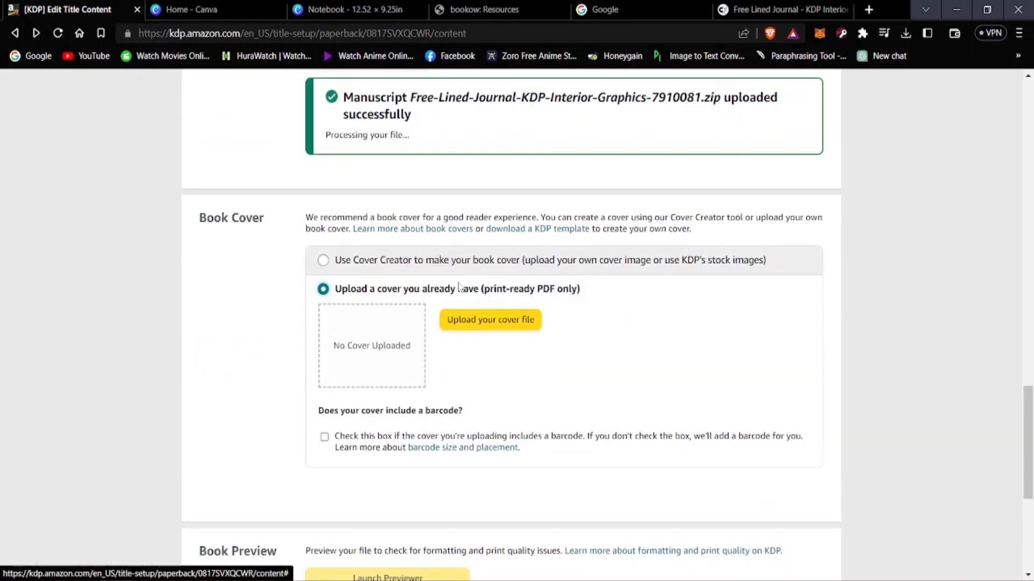
click(459, 319)
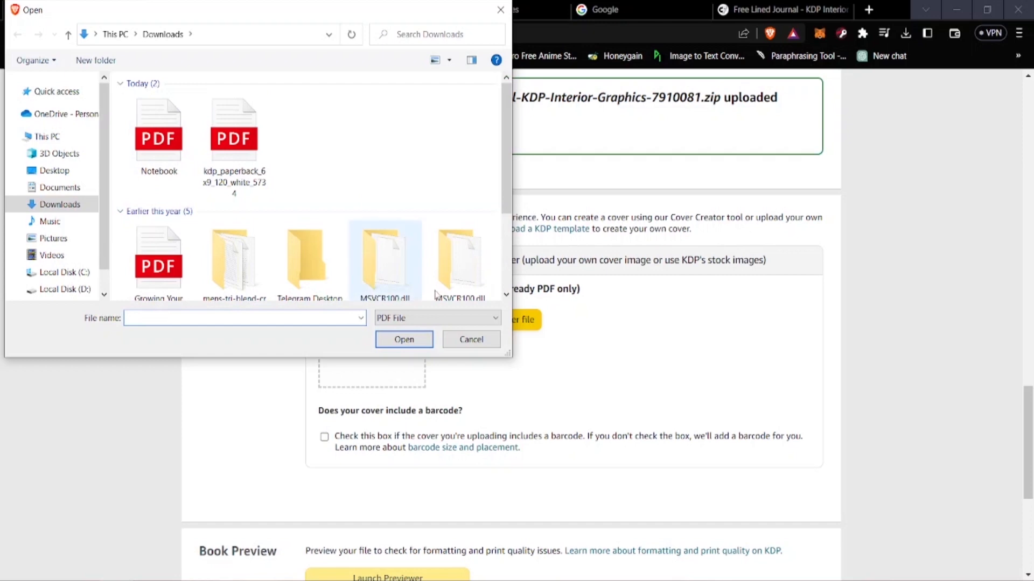
scroll(302, 240, down, 2)
scroll(189, 221, up, 2)
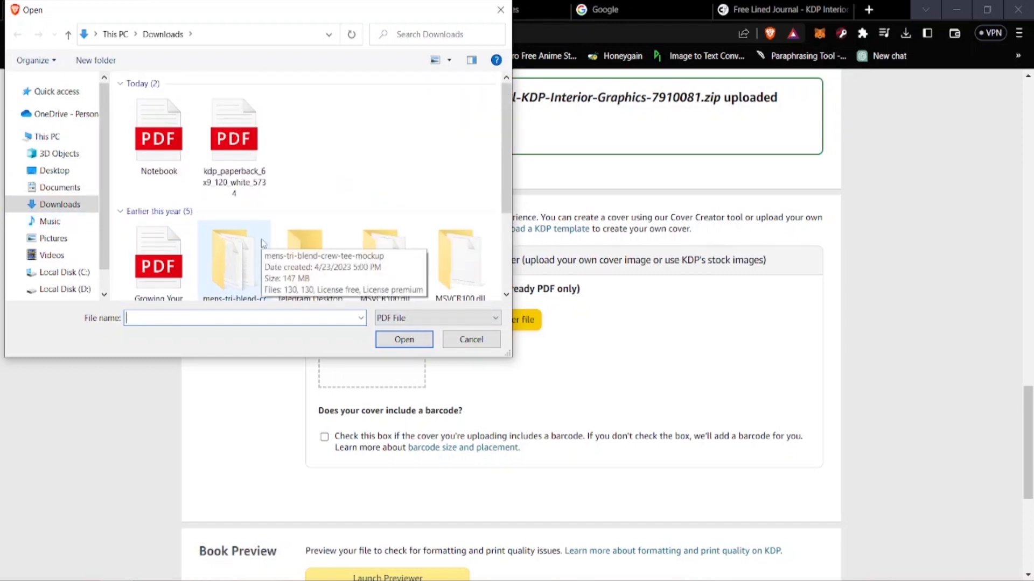
click(144, 182)
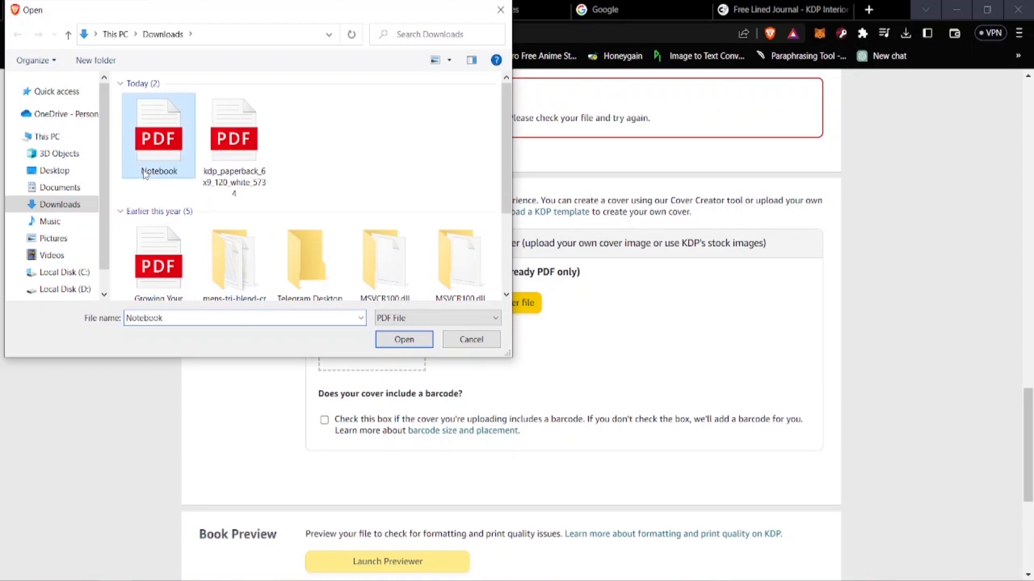
click(378, 341)
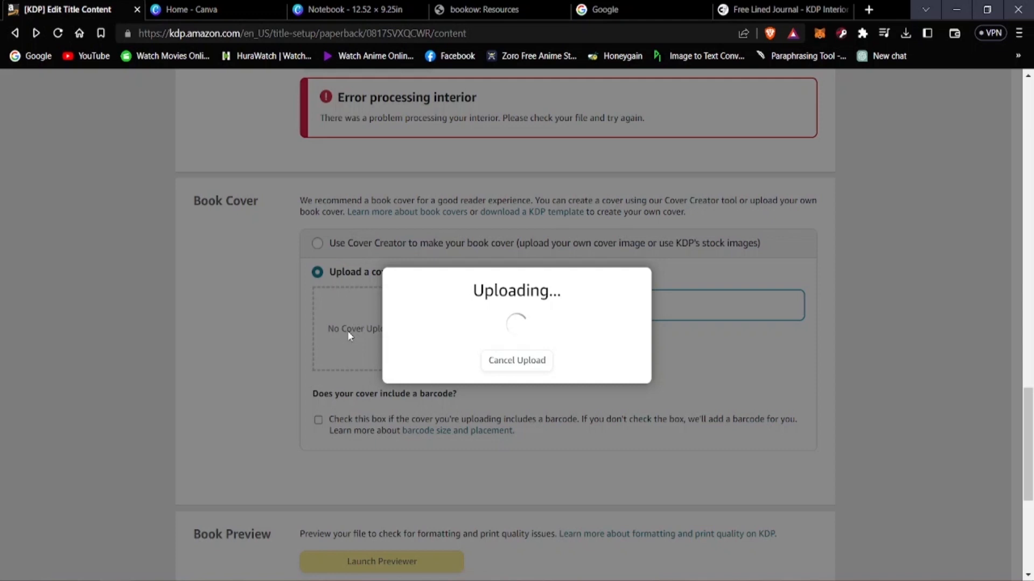
- Check the manuscript processing status and upload the Free-Lined-Journal-KDP-Interior-Graphics-7910081 file again as the paperback manuscript
scroll(347, 330, up, 4)
scroll(439, 507, down, 1)
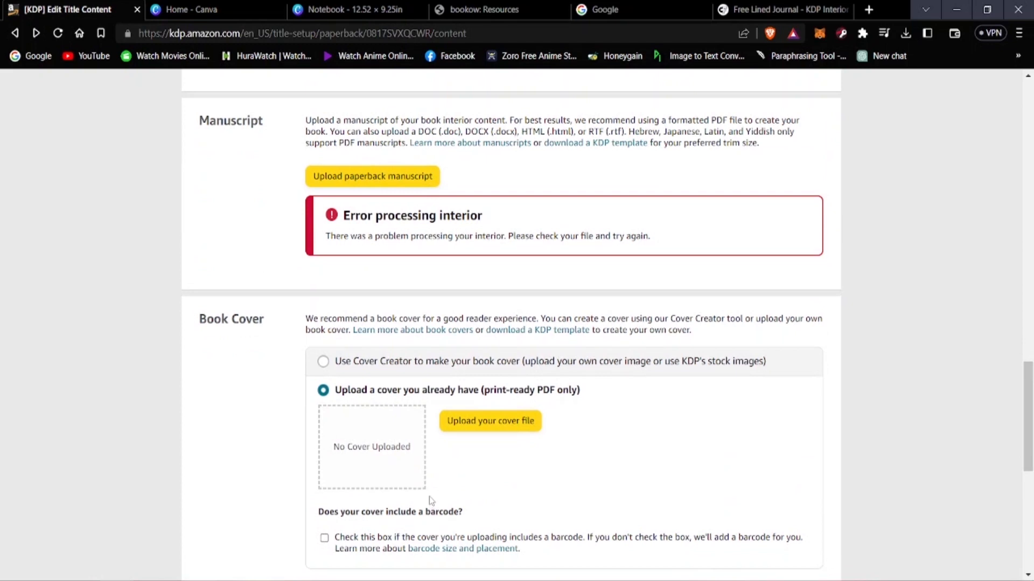
scroll(462, 461, down, 2)
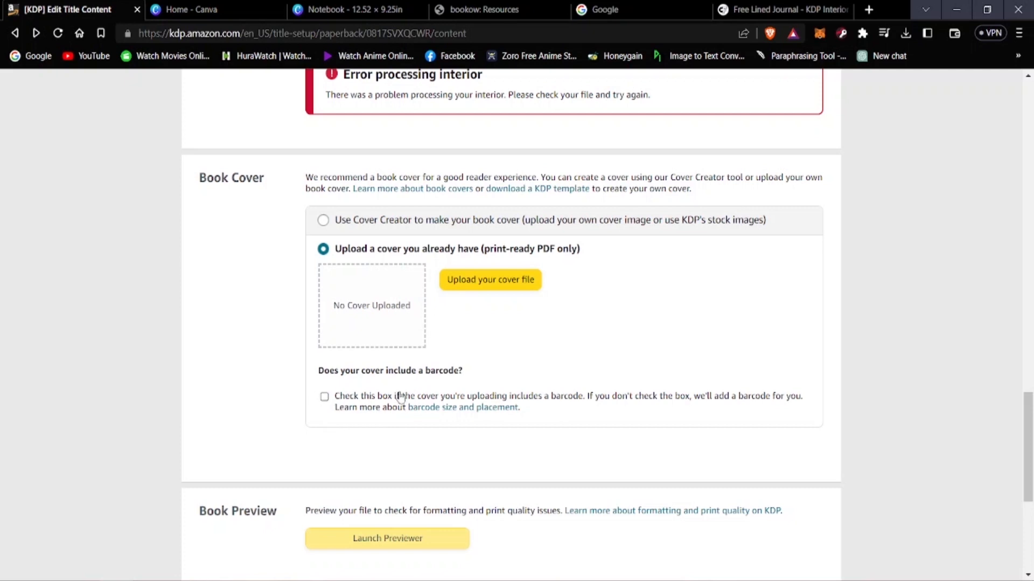
scroll(370, 381, up, 3)
scroll(392, 377, down, 1)
scroll(282, 398, up, 2)
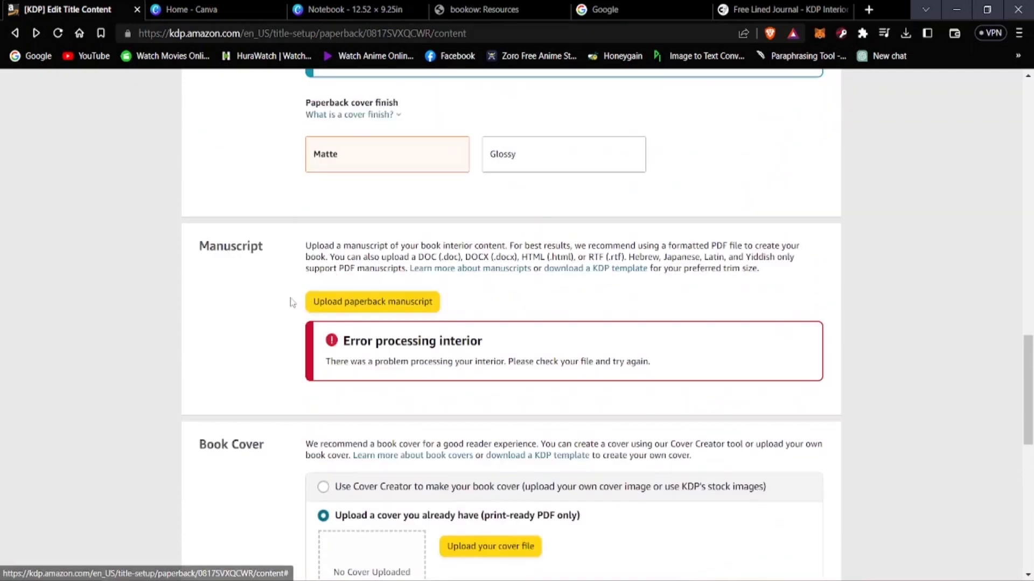
click(354, 323)
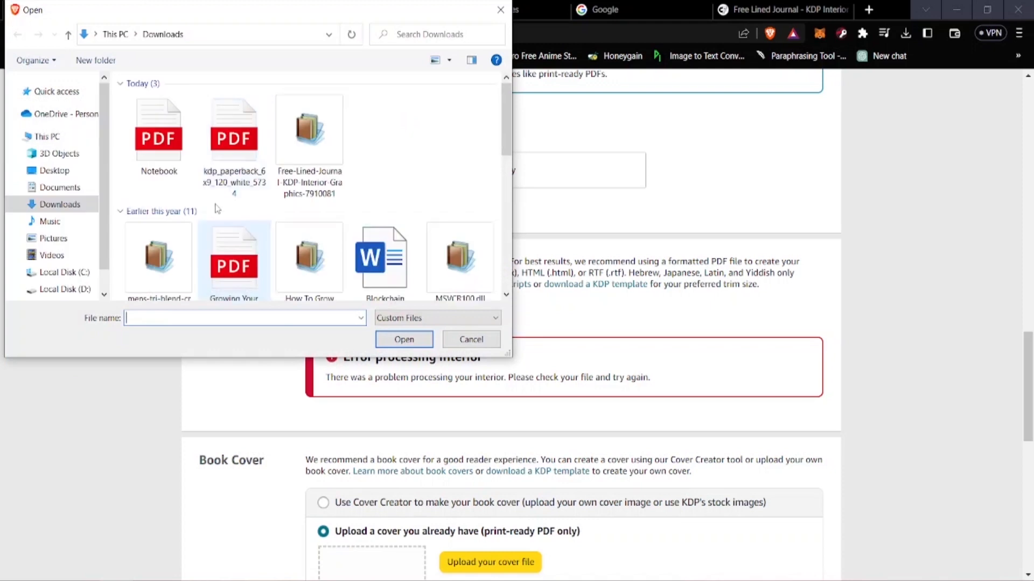
click(308, 137)
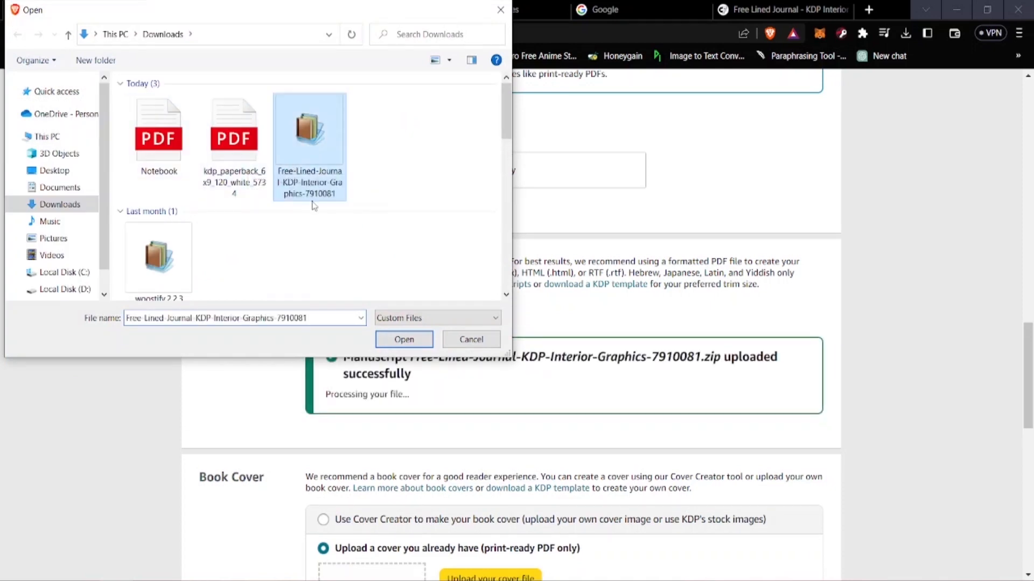
click(396, 340)
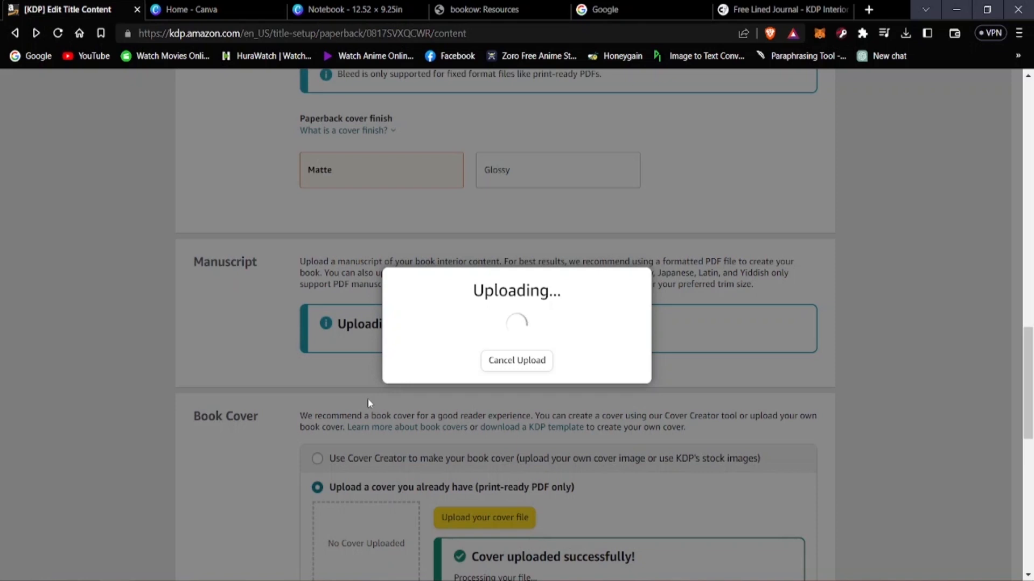
scroll(519, 537, down, 3)
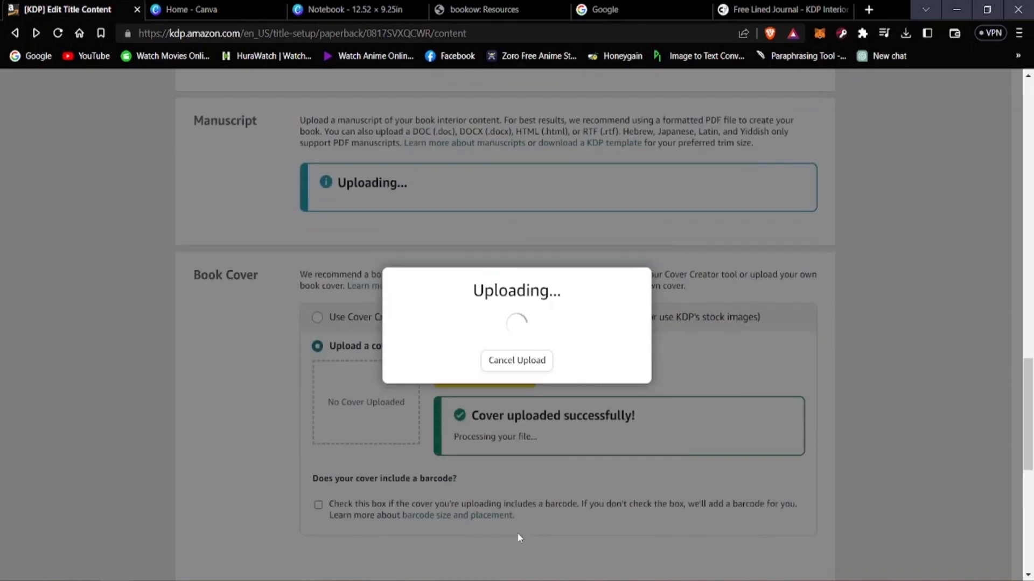
- Check the manuscript and cover upload status, try launching the book previewer, and dismiss the file processing dialog
scroll(510, 492, up, 2)
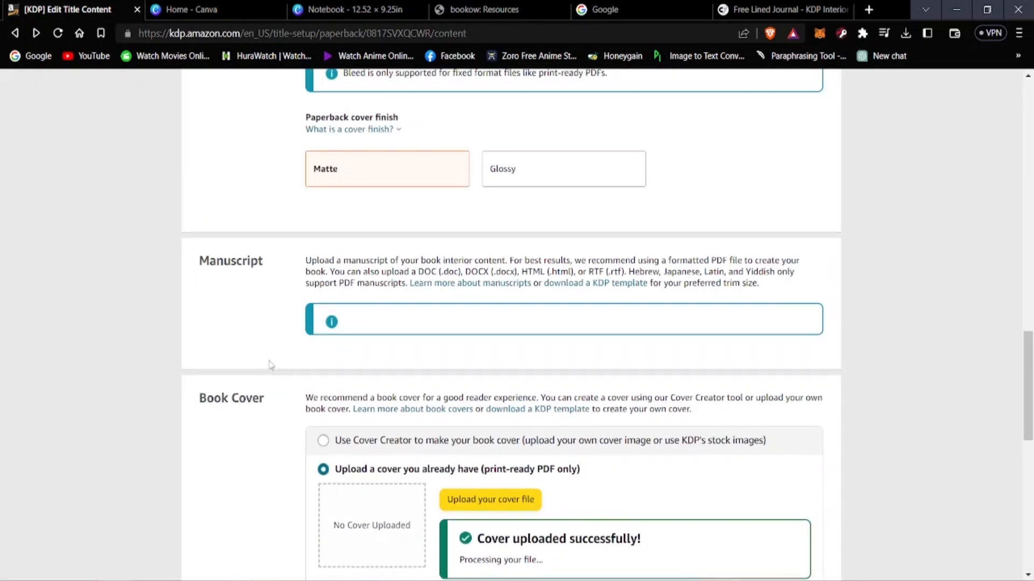
scroll(253, 355, down, 2)
scroll(247, 365, up, 1)
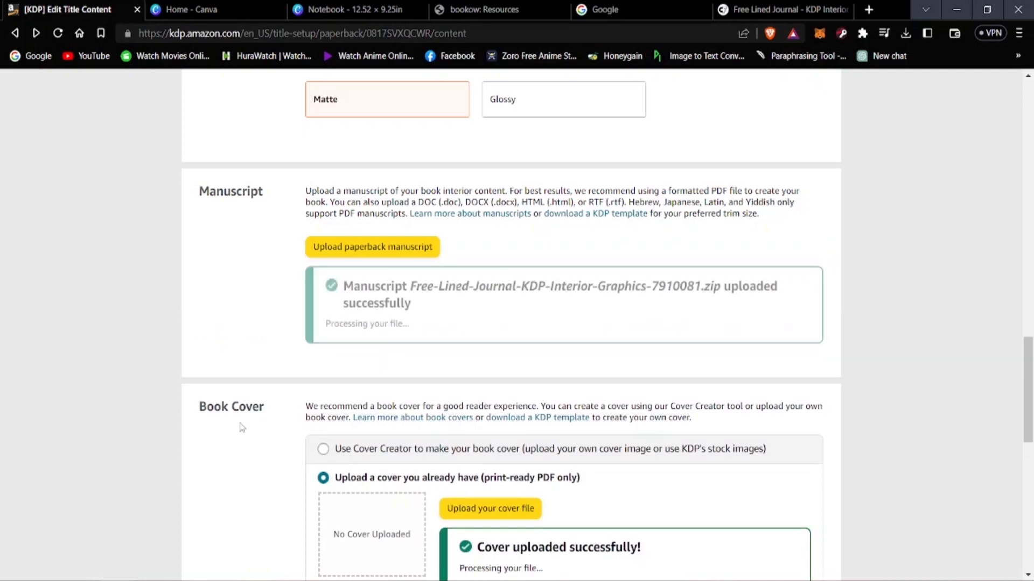
scroll(377, 390, down, 7)
scroll(365, 391, down, 3)
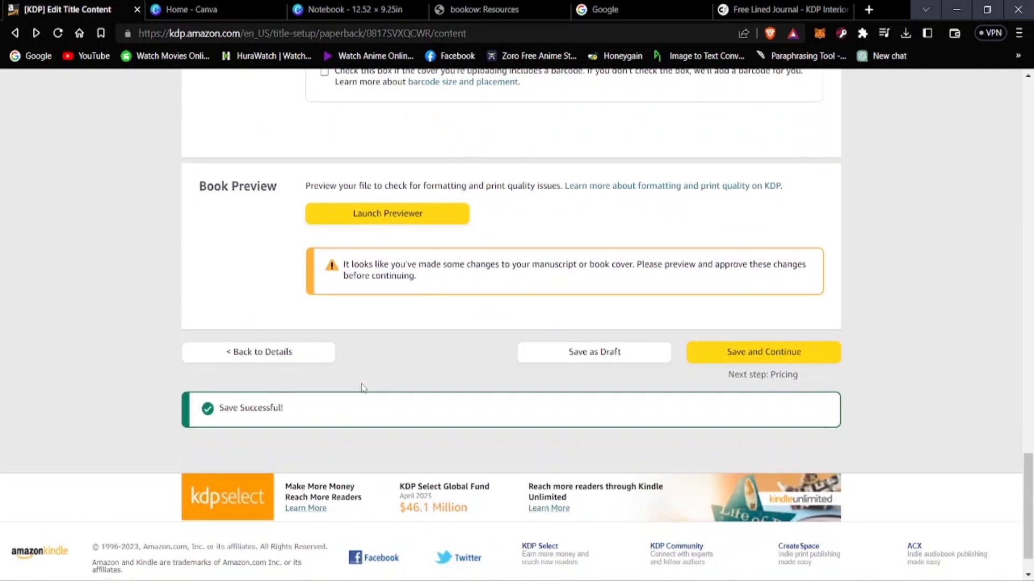
scroll(332, 386, up, 1)
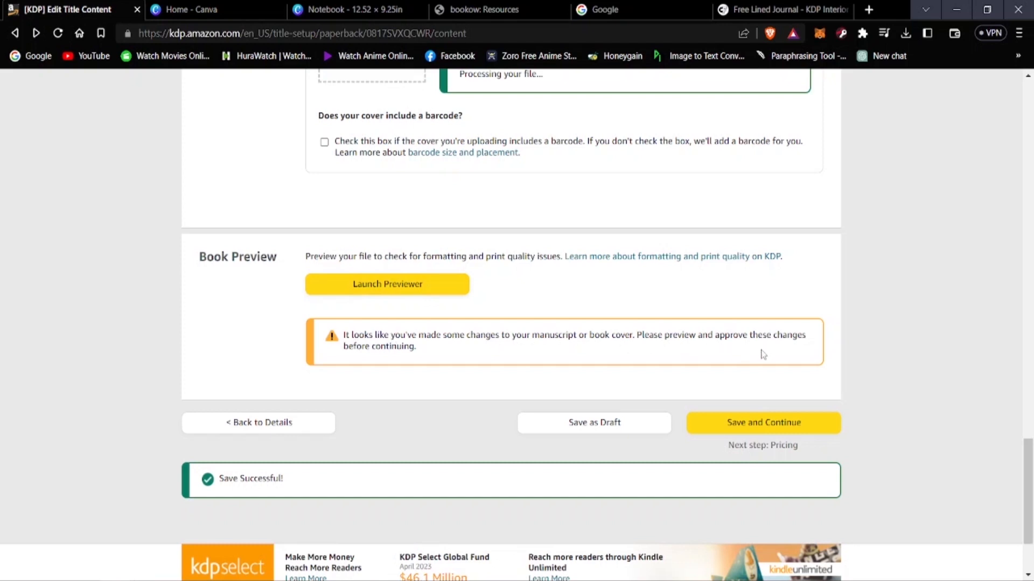
scroll(323, 433, up, 1)
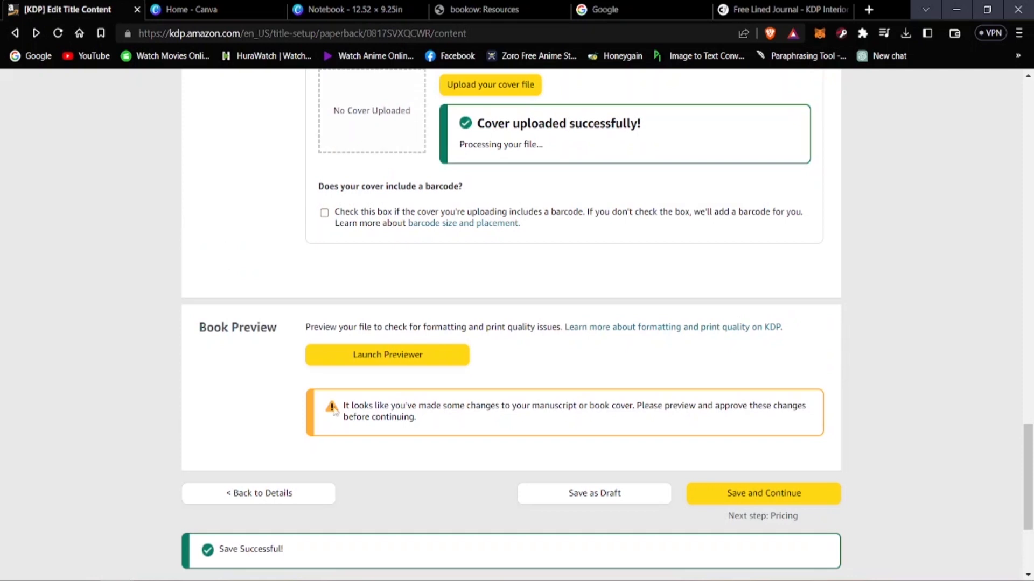
click(369, 359)
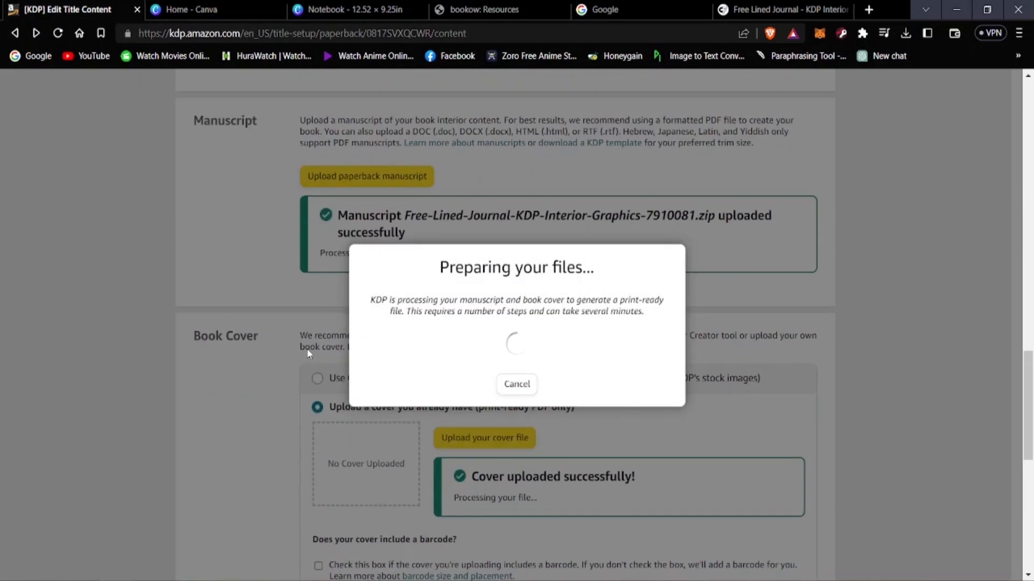
scroll(308, 352, down, 1)
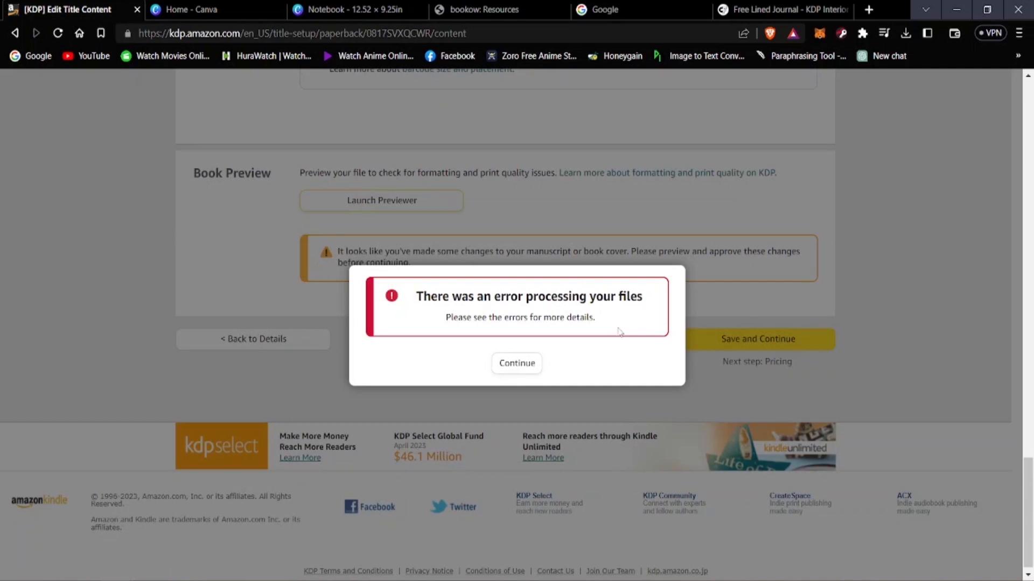
click(514, 368)
- Review the section completion statuses and the Print ISBN, Publication Date and Print Options settings of the paperback content
scroll(450, 388, up, 15)
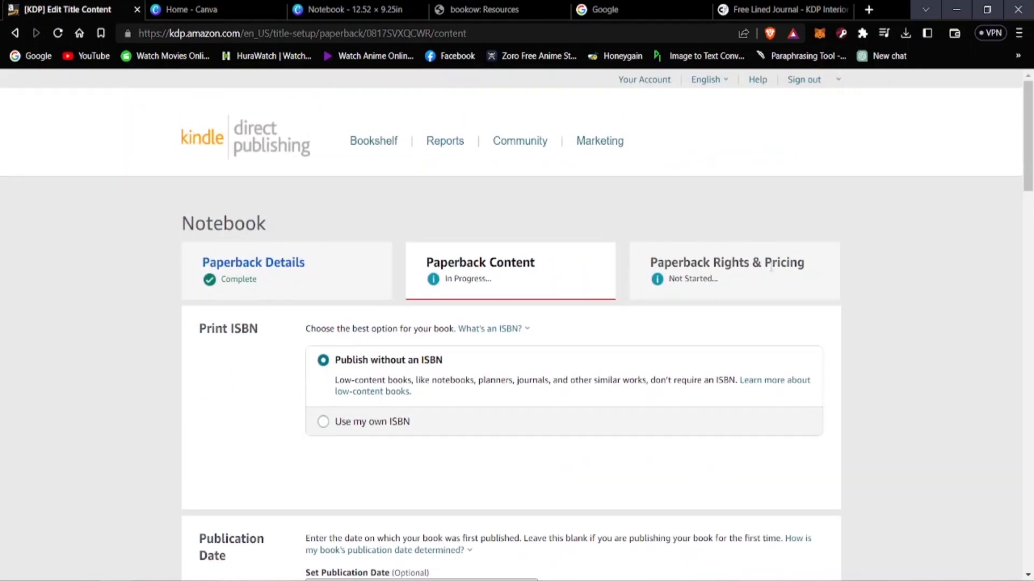
scroll(699, 277, down, 8)
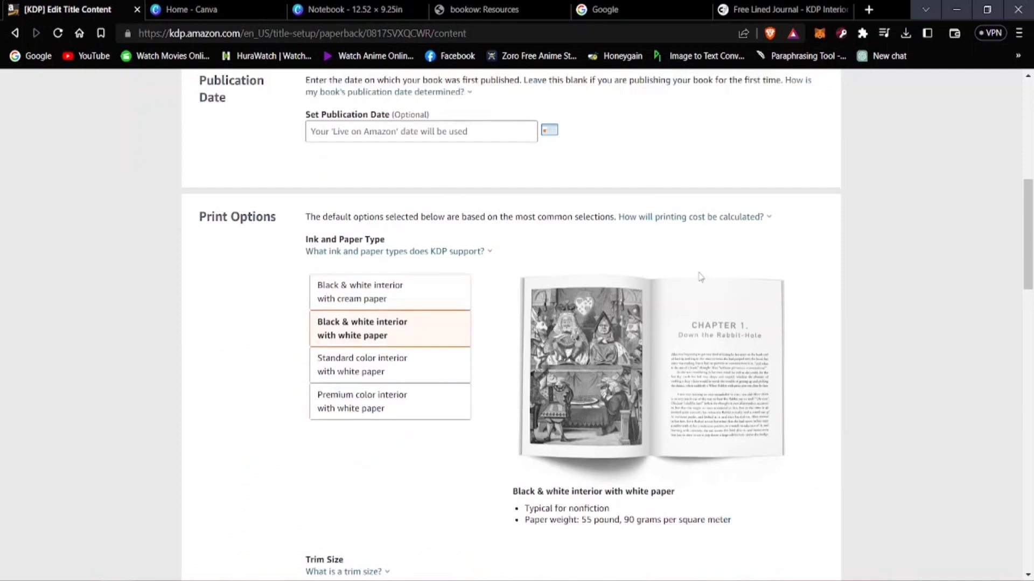
scroll(700, 277, up, 4)
scroll(777, 220, up, 4)
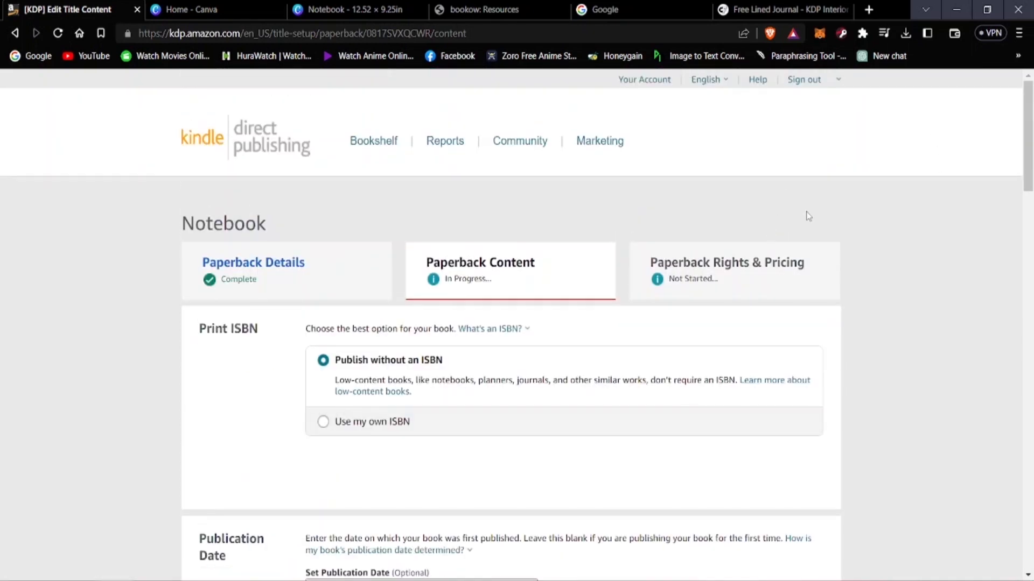
scroll(802, 218, down, 4)
scroll(797, 220, up, 4)
scroll(783, 253, down, 3)
scroll(772, 284, up, 3)
scroll(439, 255, down, 3)
scroll(431, 272, up, 7)
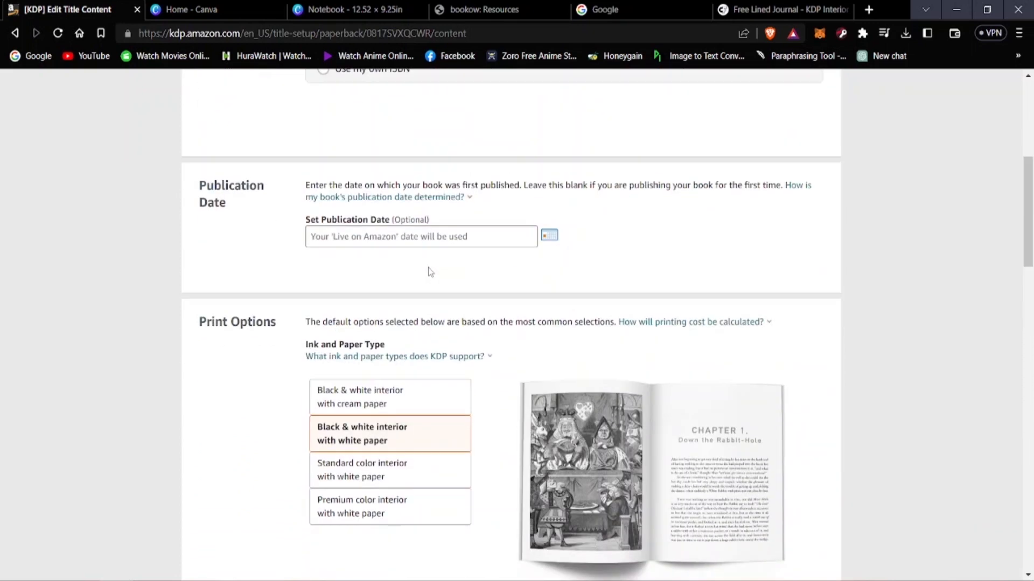